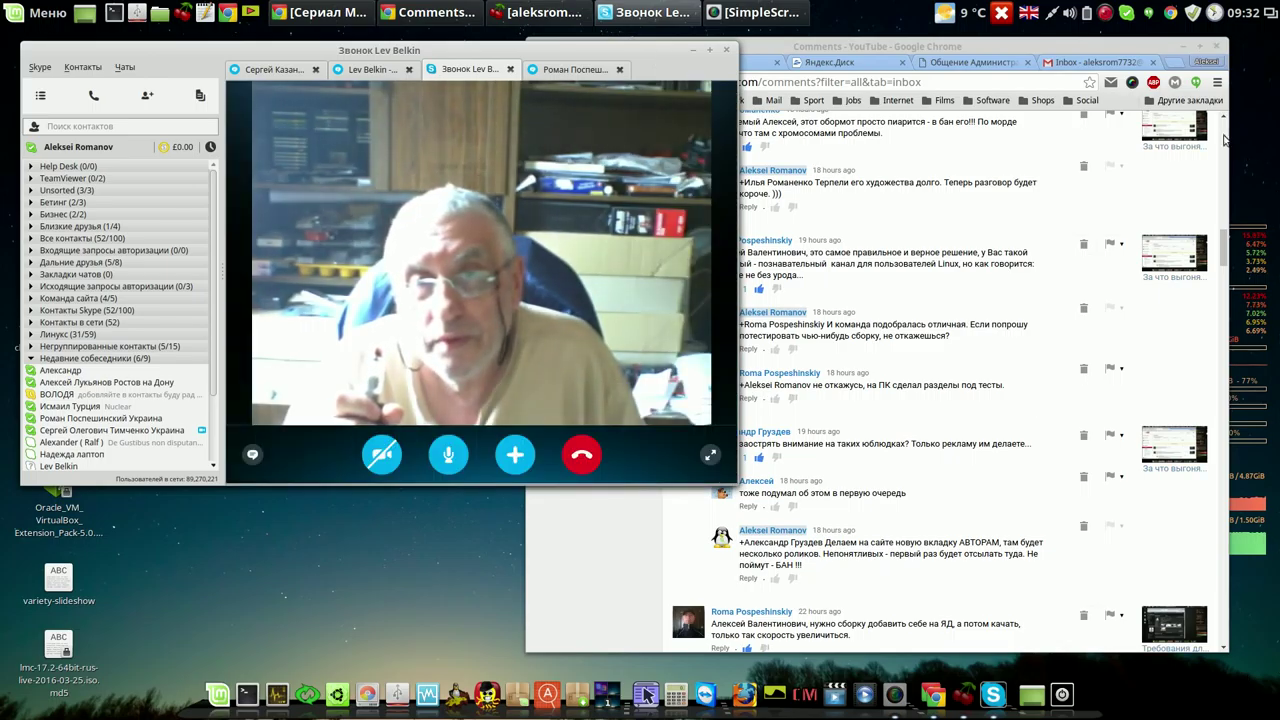
- Minimize the browser window and move the Skype call window aside to free space on the desktop
click(1184, 48)
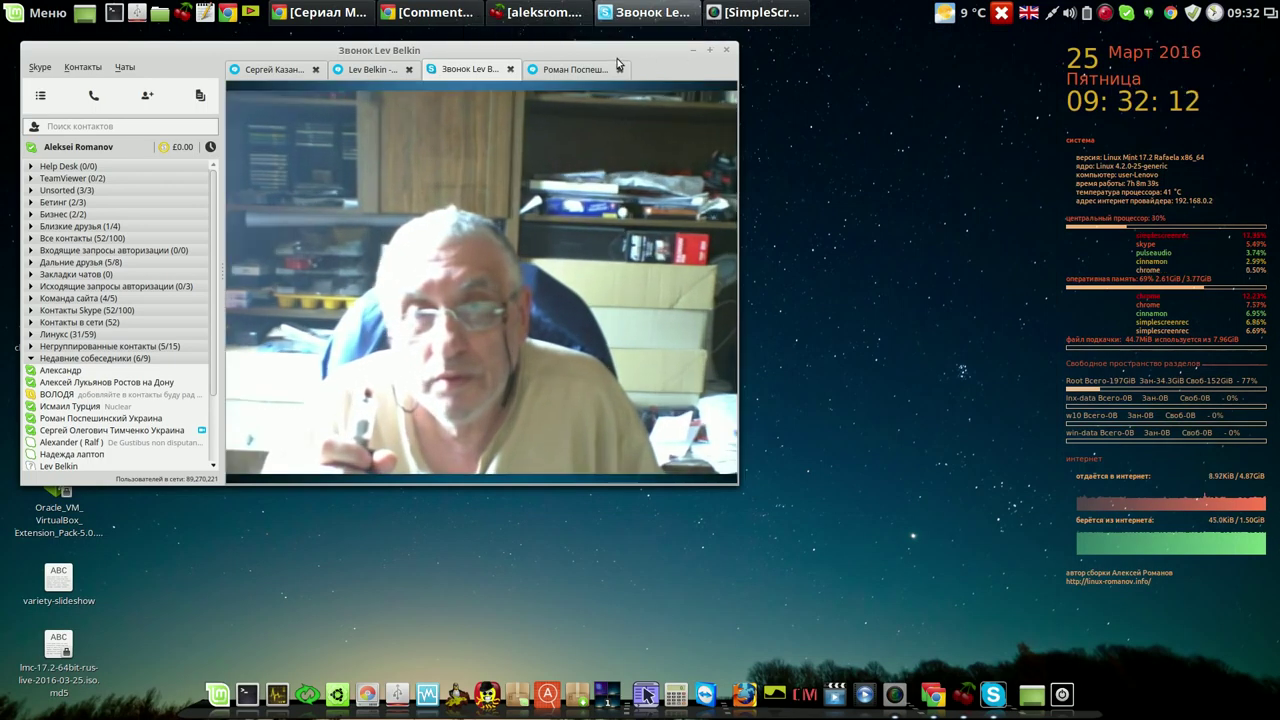
drag(665, 50, 976, 43)
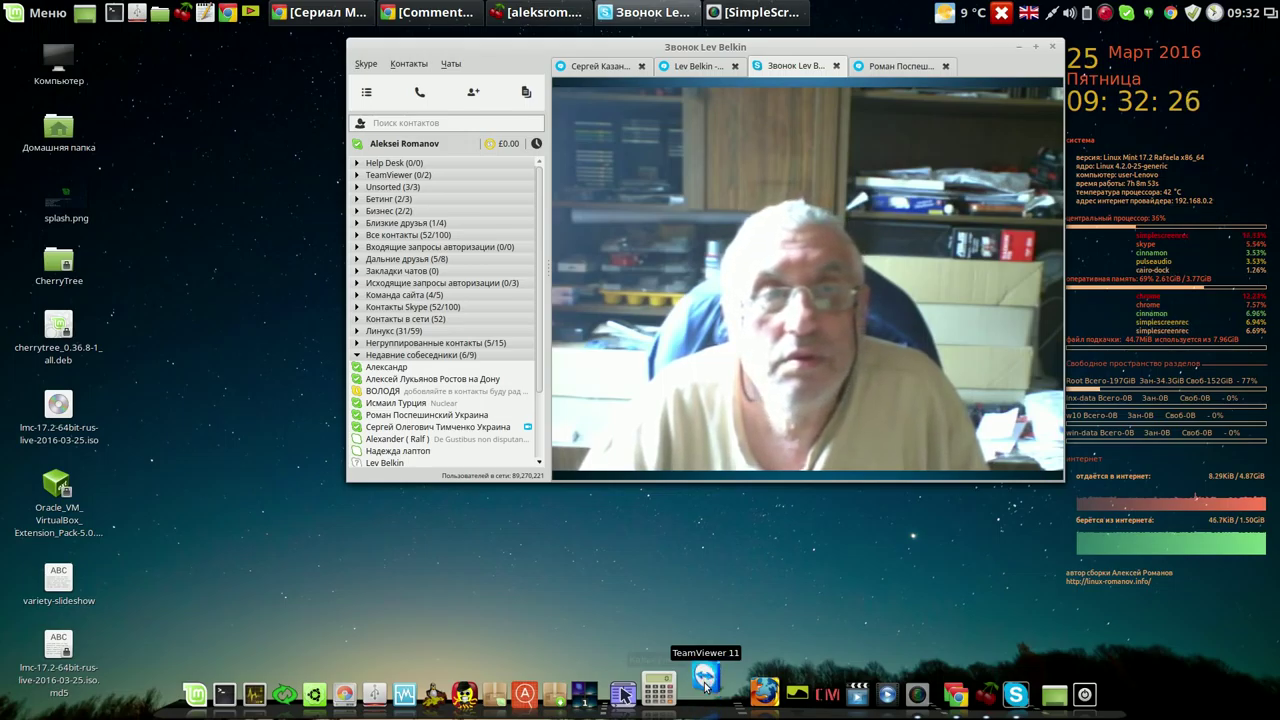
drag(869, 57, 1087, 45)
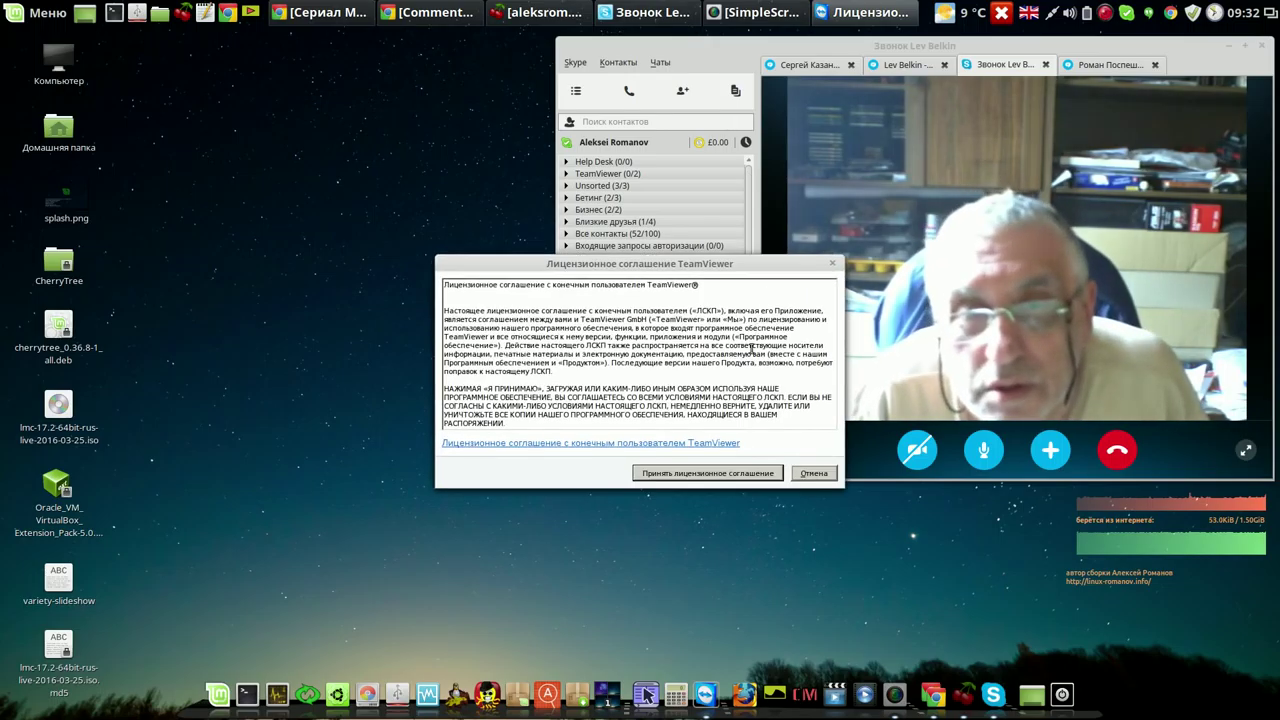
- Accept the TeamViewer licence agreement and place the main window beside the Skype call, with the computers and contacts window closed
click(725, 476)
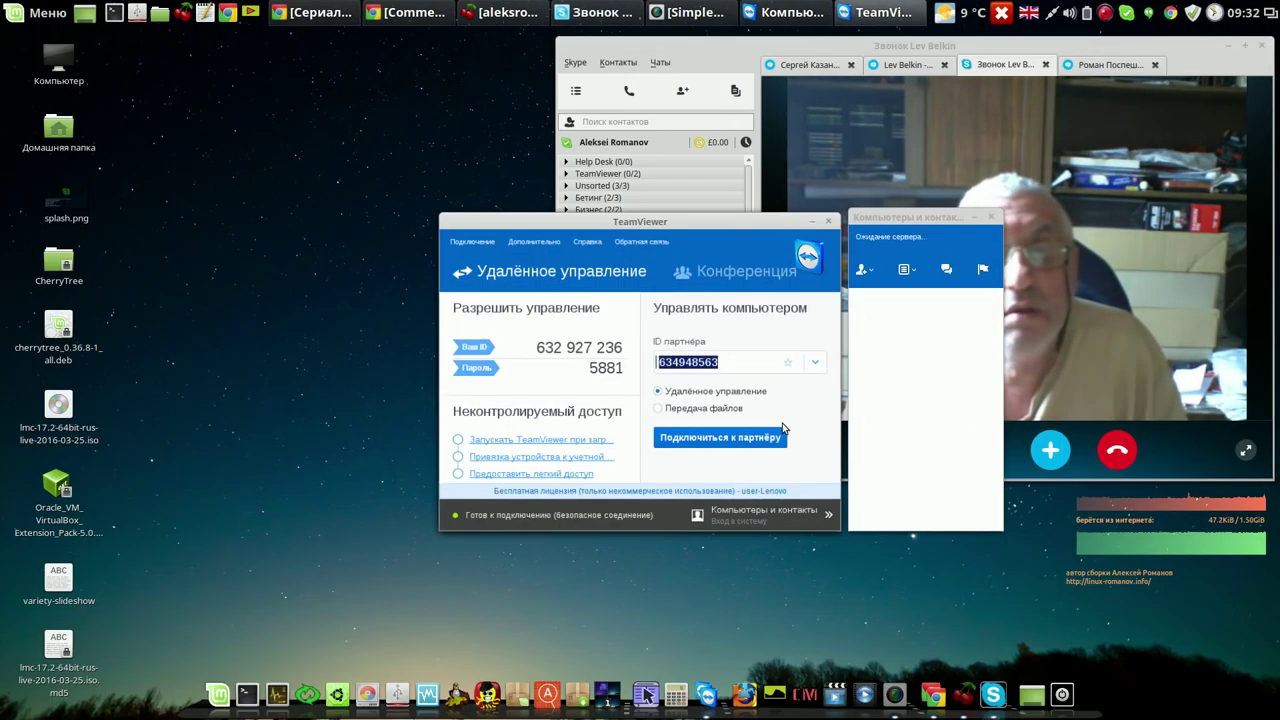
click(991, 217)
drag(763, 216, 446, 44)
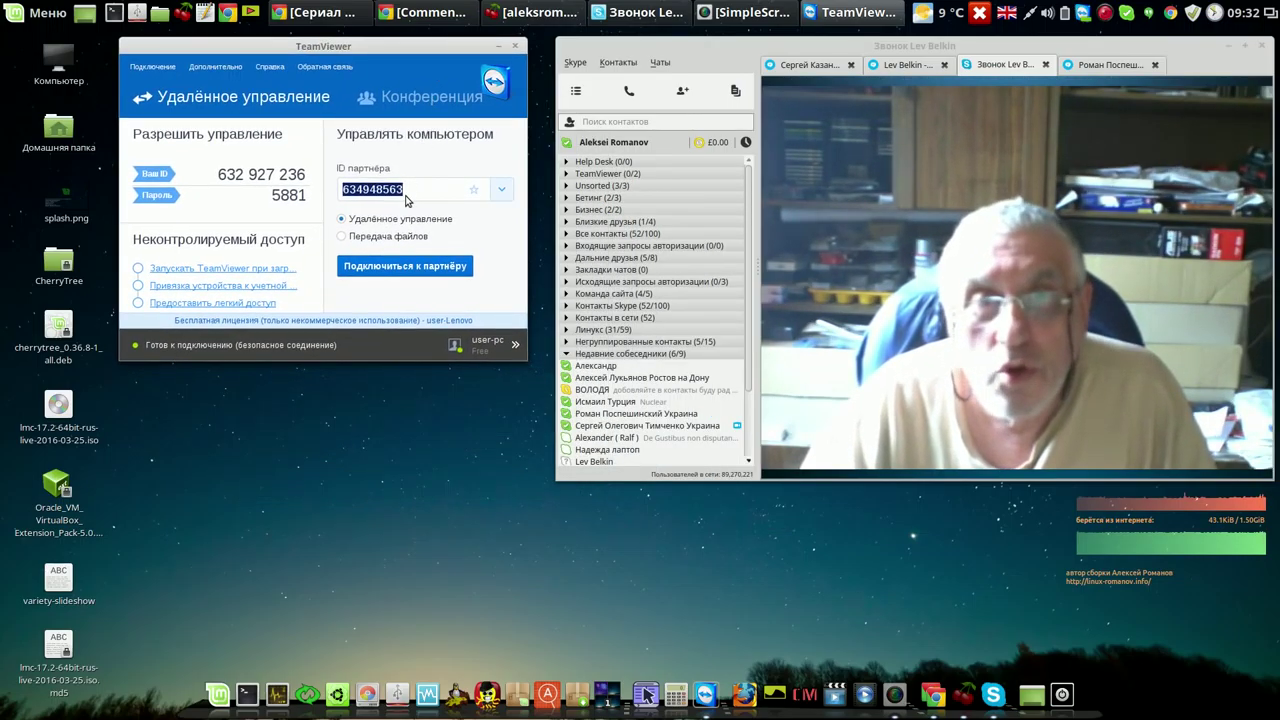
- Replace the stored partner ID with the remote computer's ID and connect to it in remote control mode
click(410, 186)
key(BackSpace)
key(BackSpace)
key(BackSpace)
key(BackSpace)
key(BackSpace)
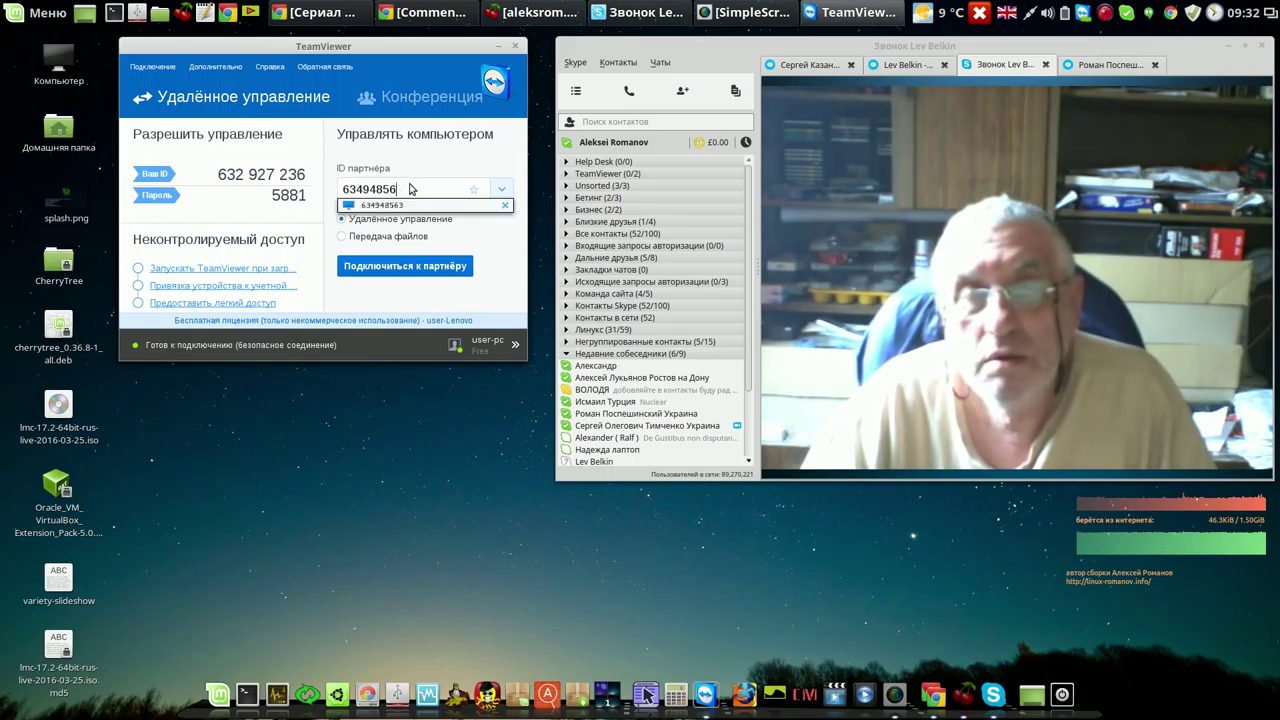
key(BackSpace)
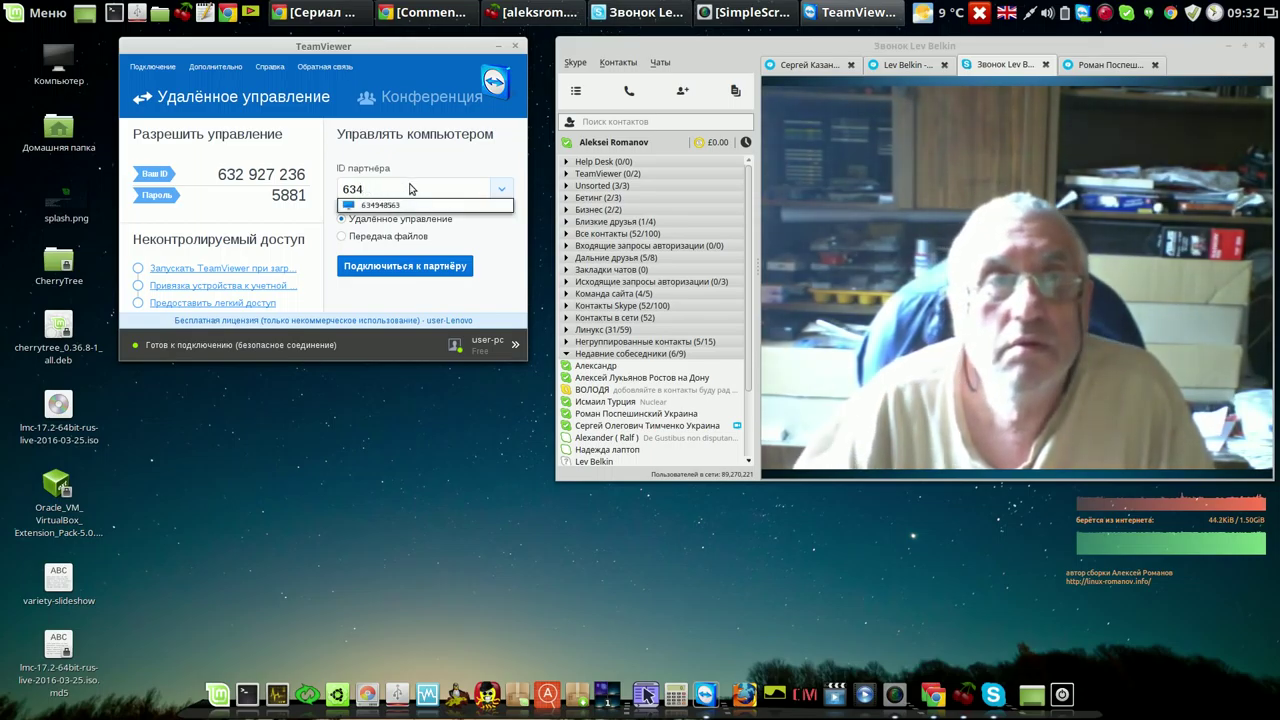
text(093)
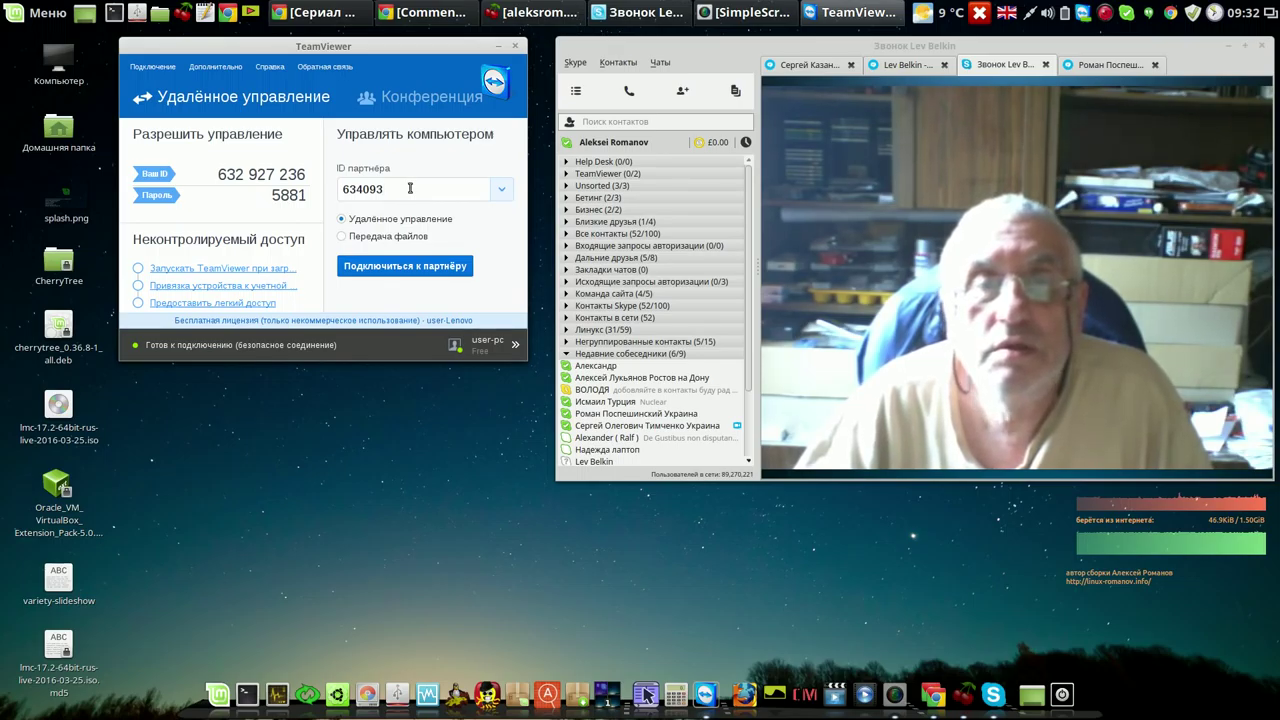
text(611)
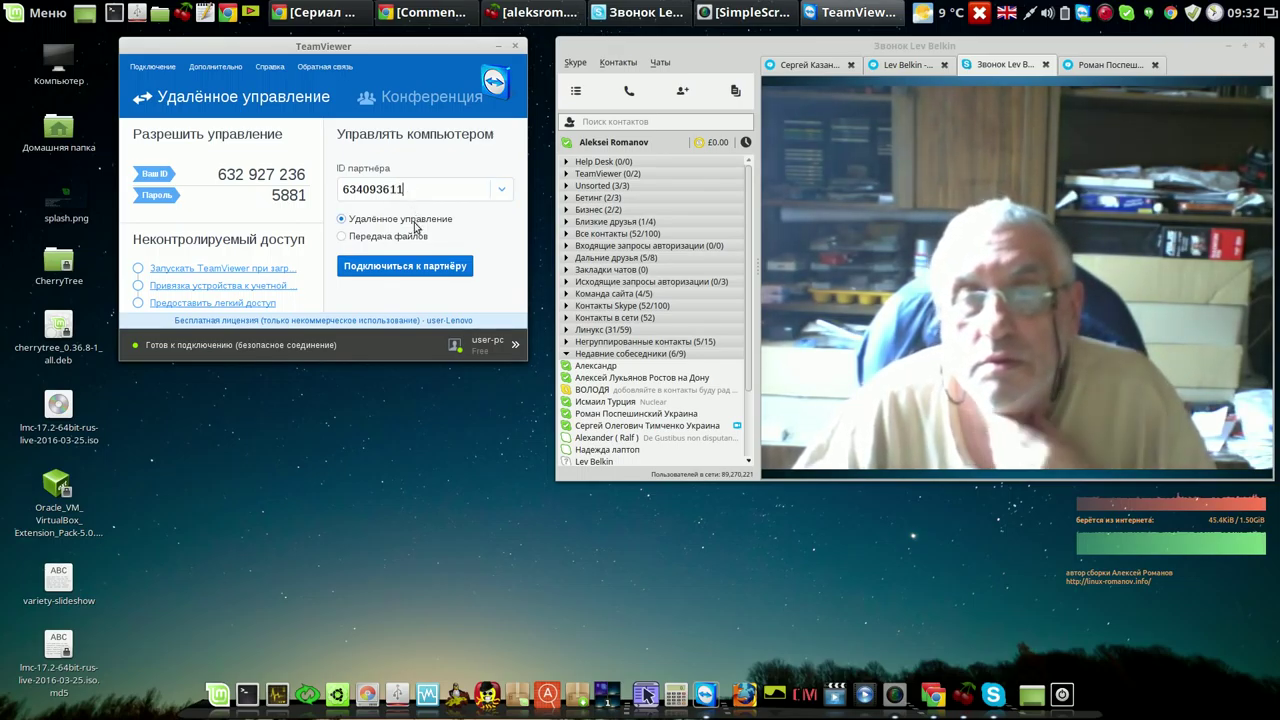
click(415, 265)
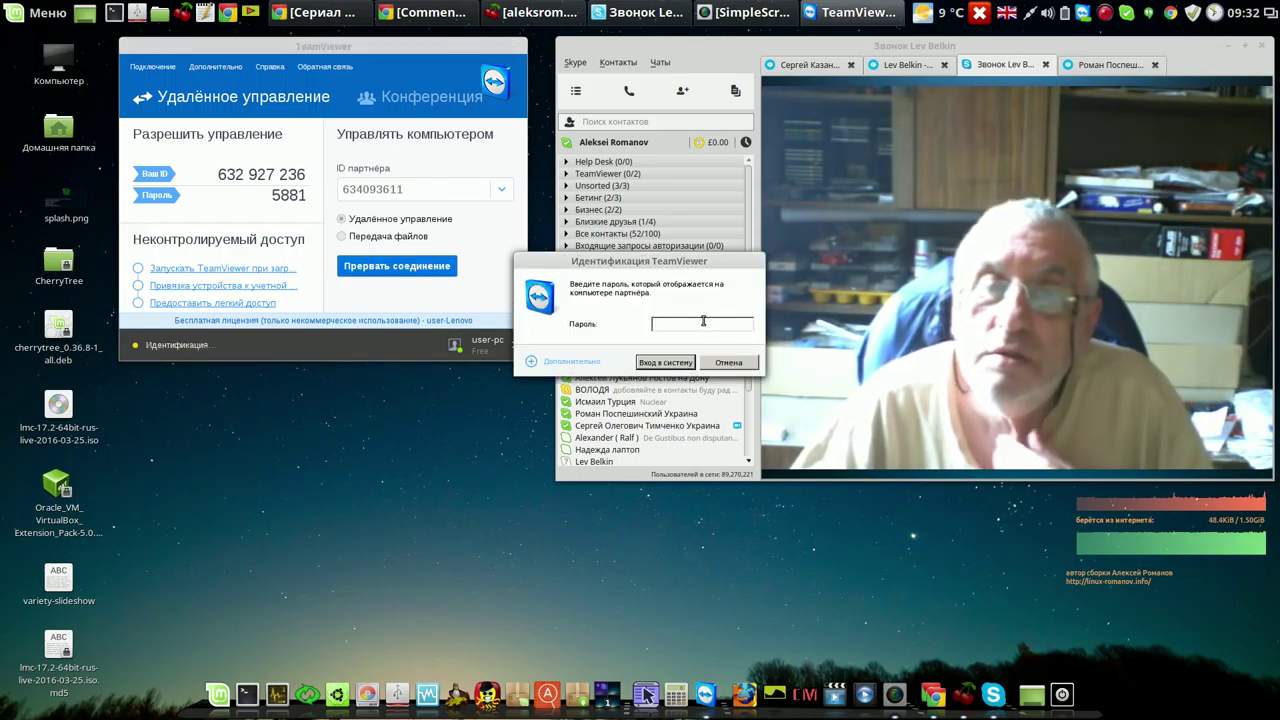
- Enter the partner computer's TeamViewer password and log in to the remote session
text(***)
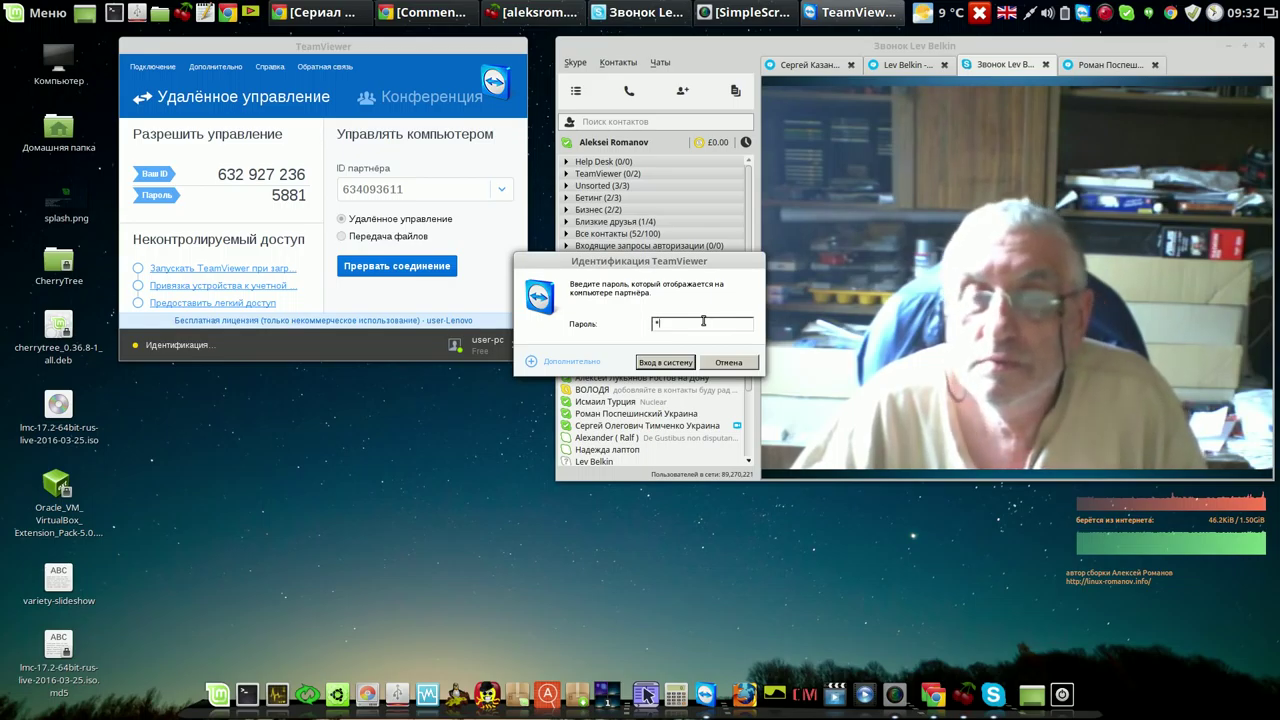
text(*)
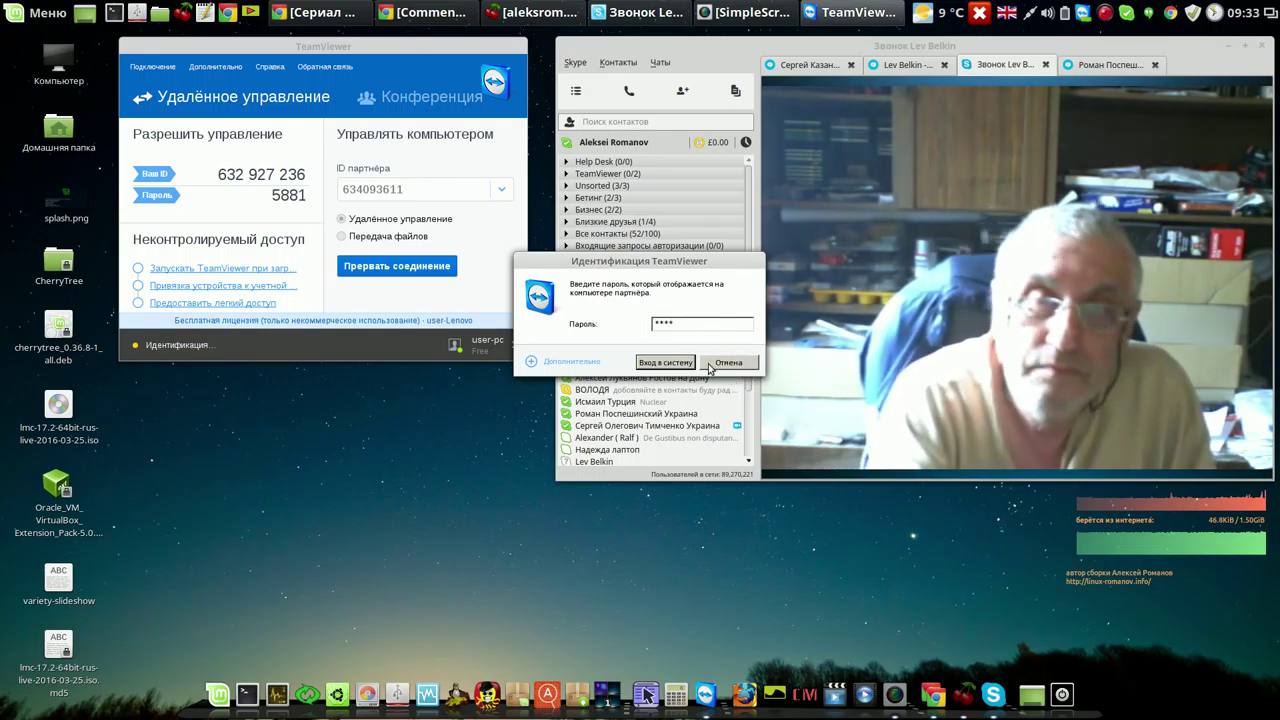
click(668, 362)
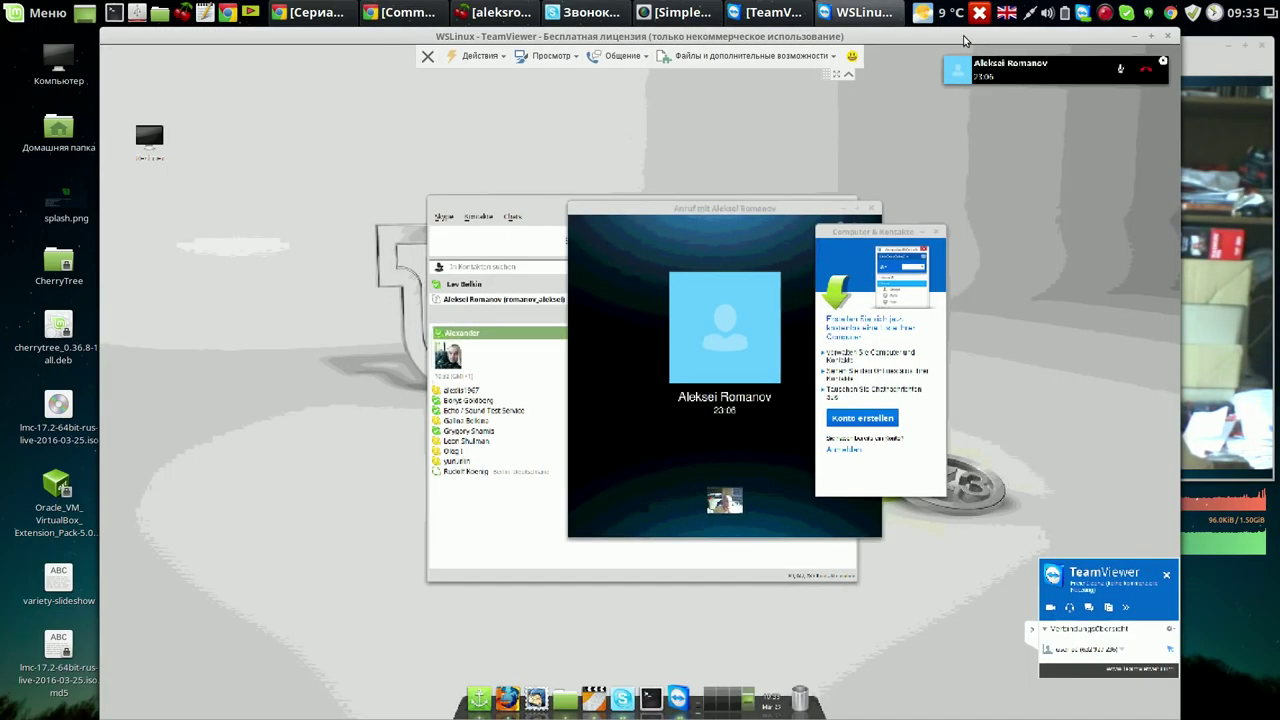
- Fit the remote session window beside the call and clear its toolbar and the remote Skype windows out of view
drag(965, 40, 864, 53)
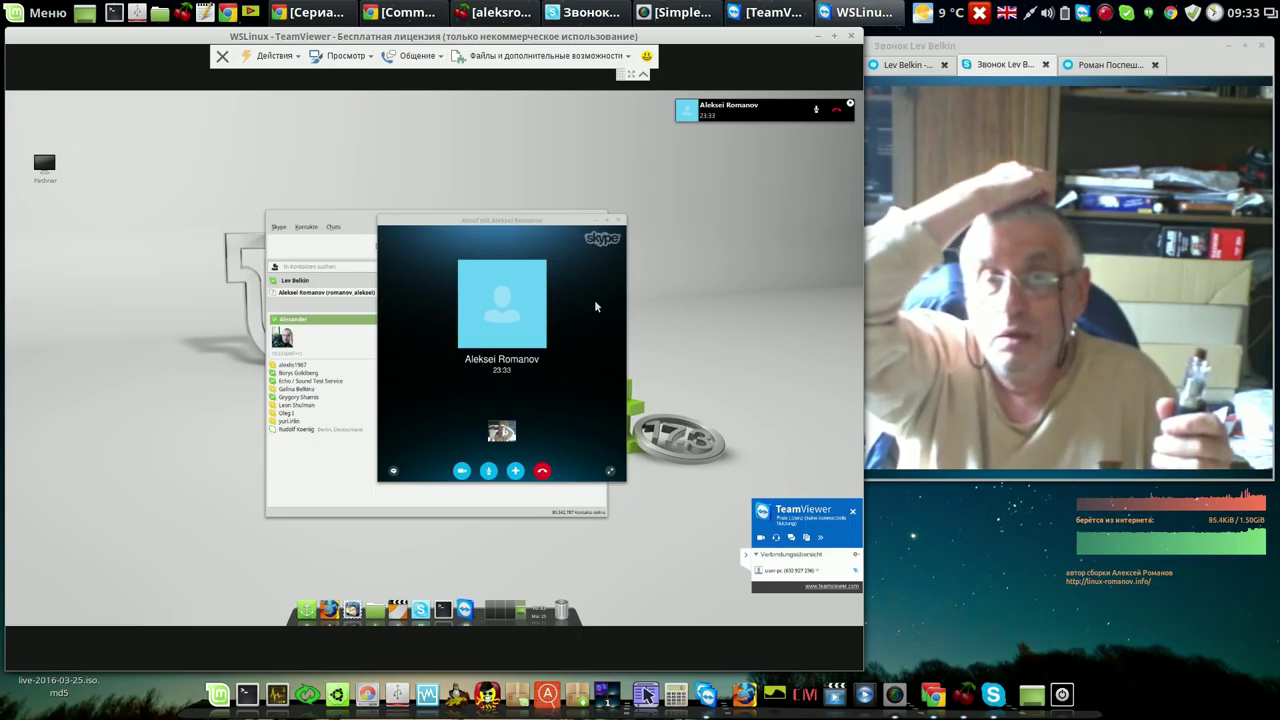
click(595, 224)
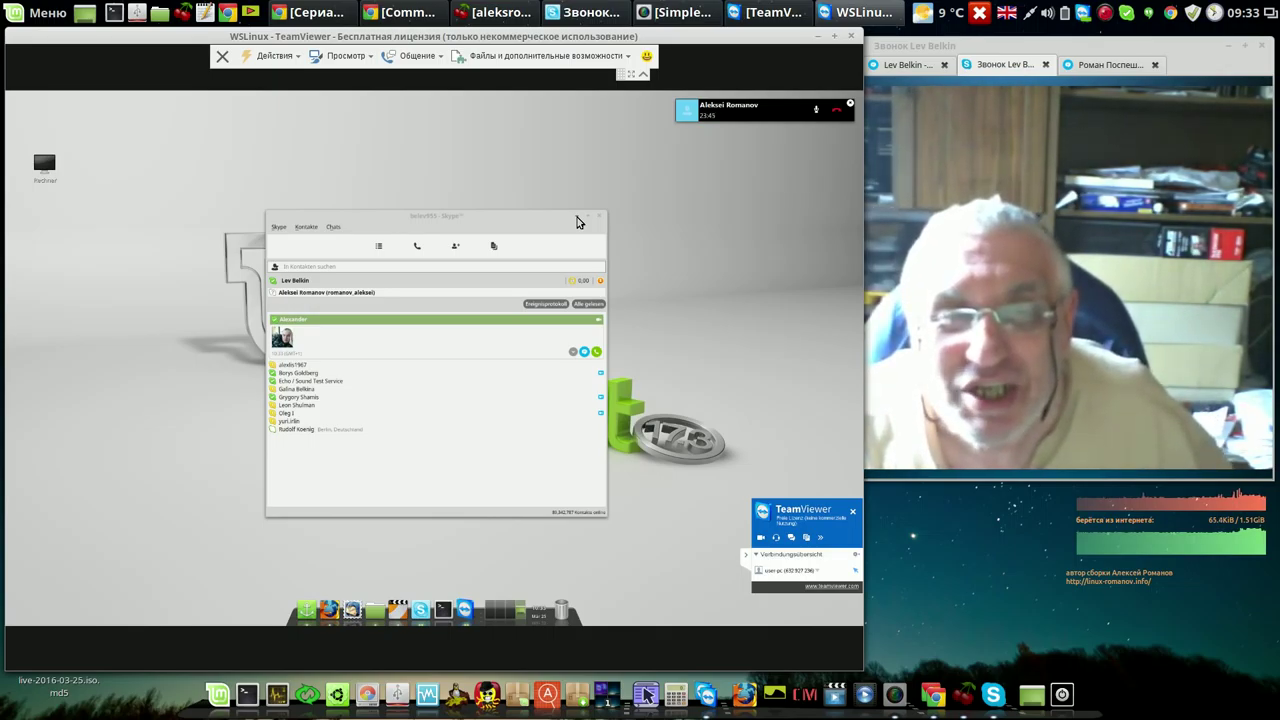
click(580, 218)
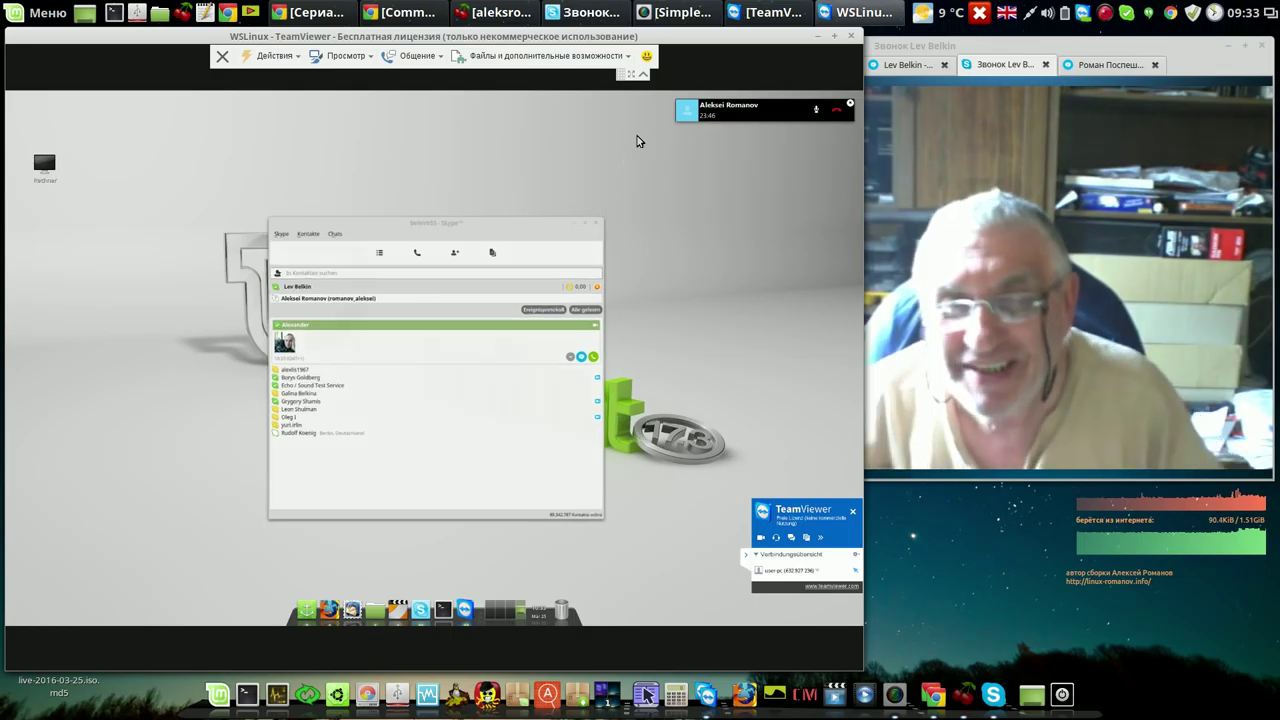
click(644, 75)
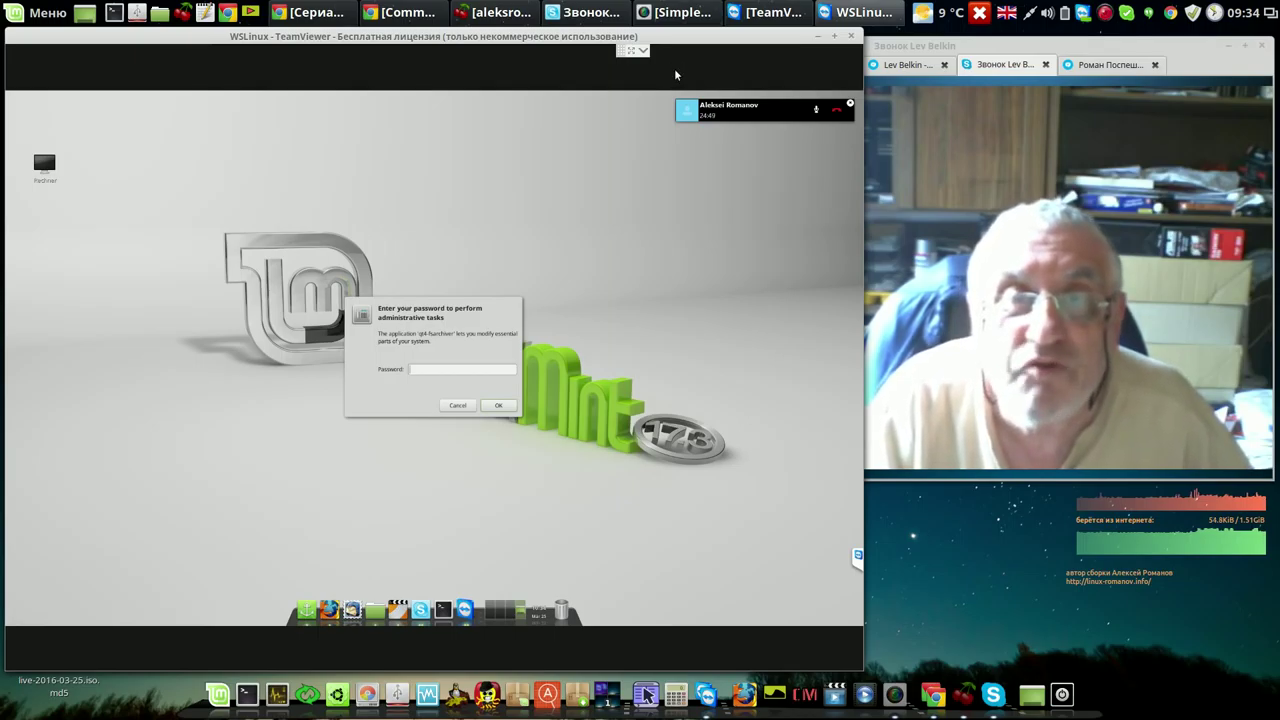
- Authenticate with the administrator password to start qt4-fsarchiver on the remote computer
text(••)
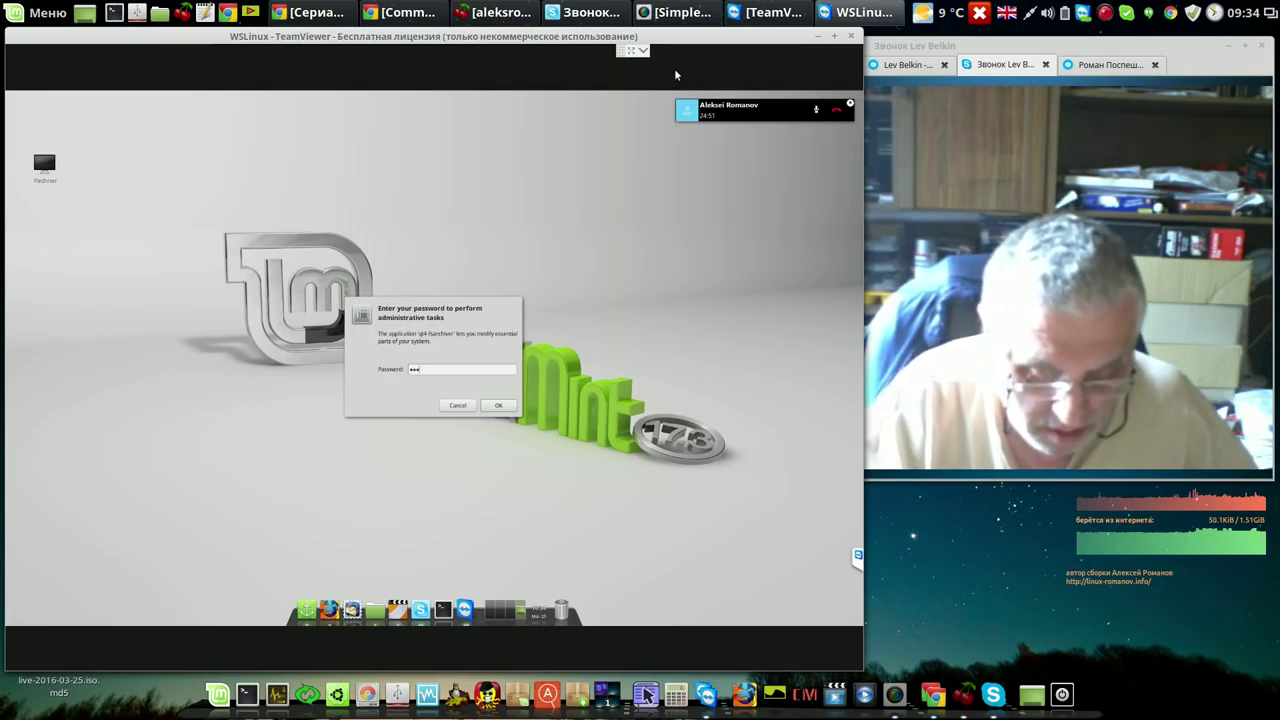
text(••••)
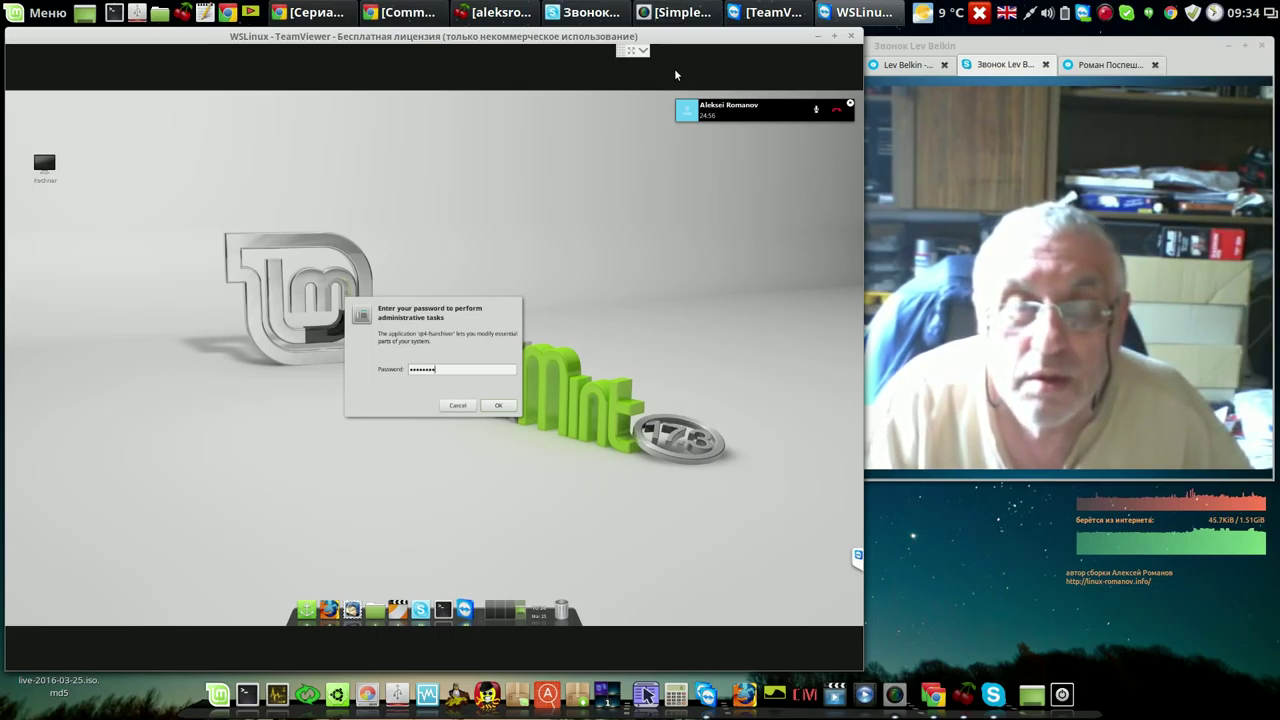
text(•••)
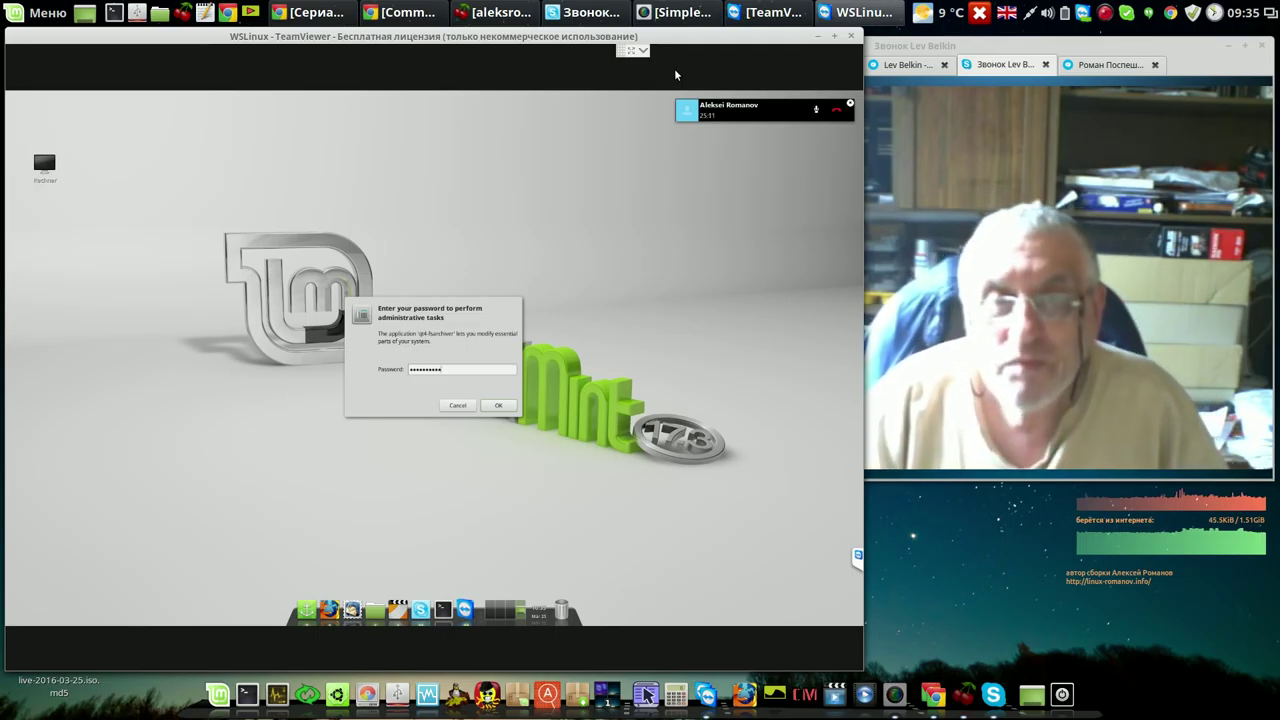
key(Return)
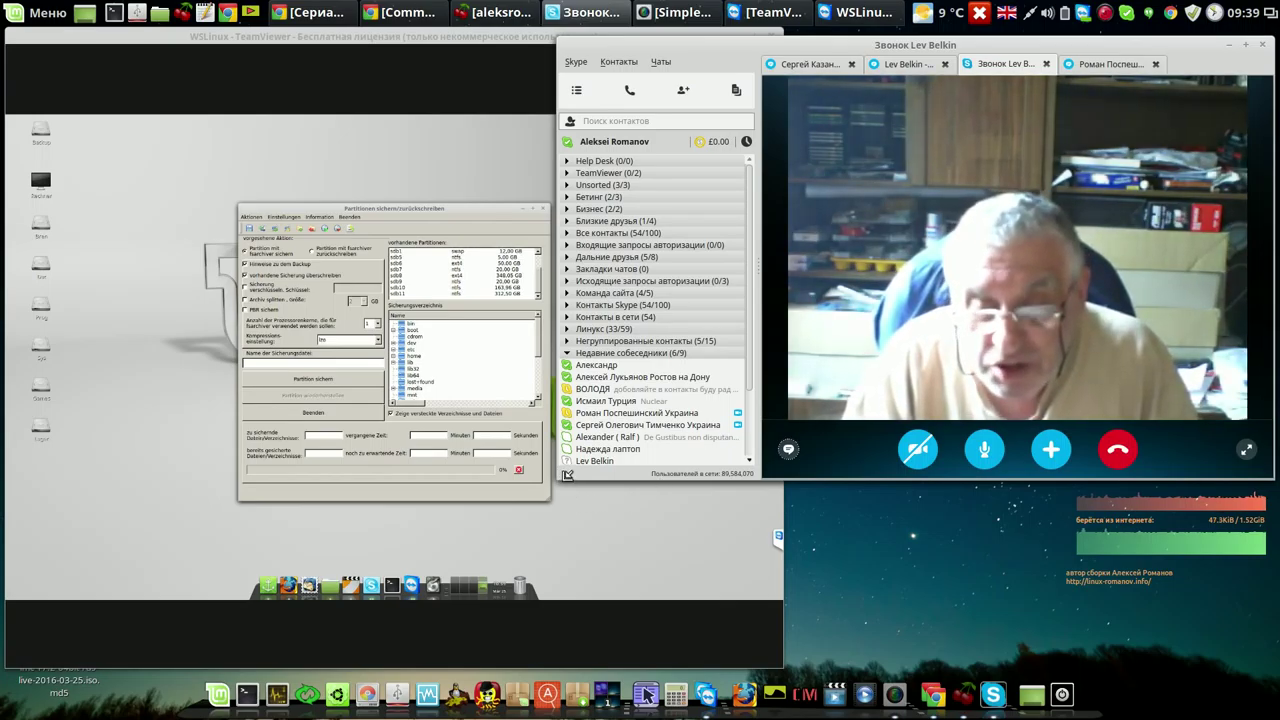
- Resize the Skype call window and the remote session window so that they fit side by side
drag(564, 474, 597, 490)
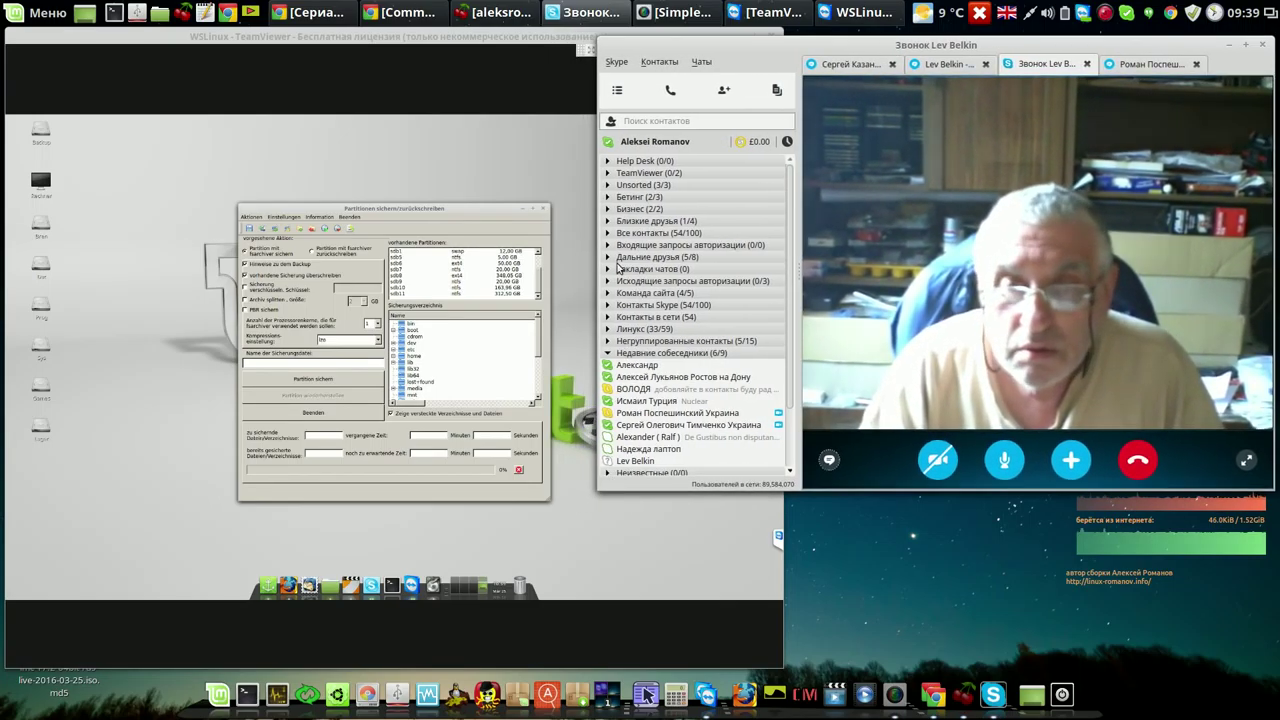
click(536, 40)
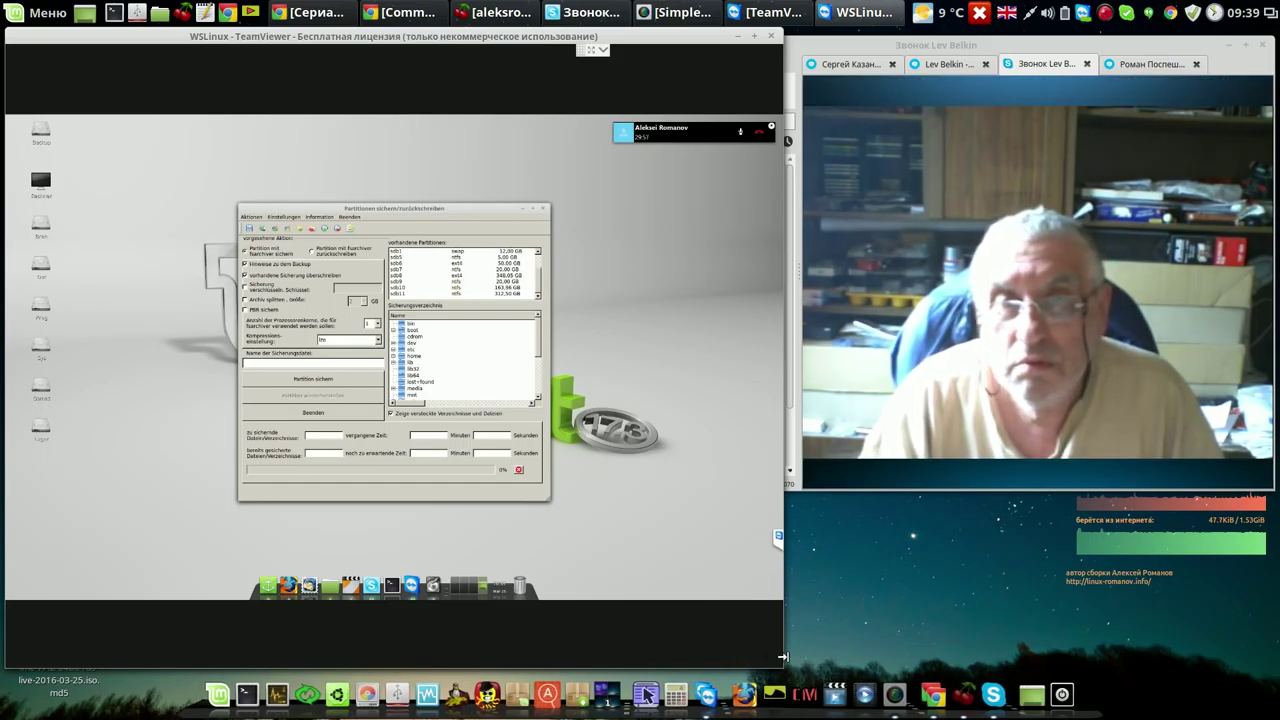
drag(778, 661, 787, 663)
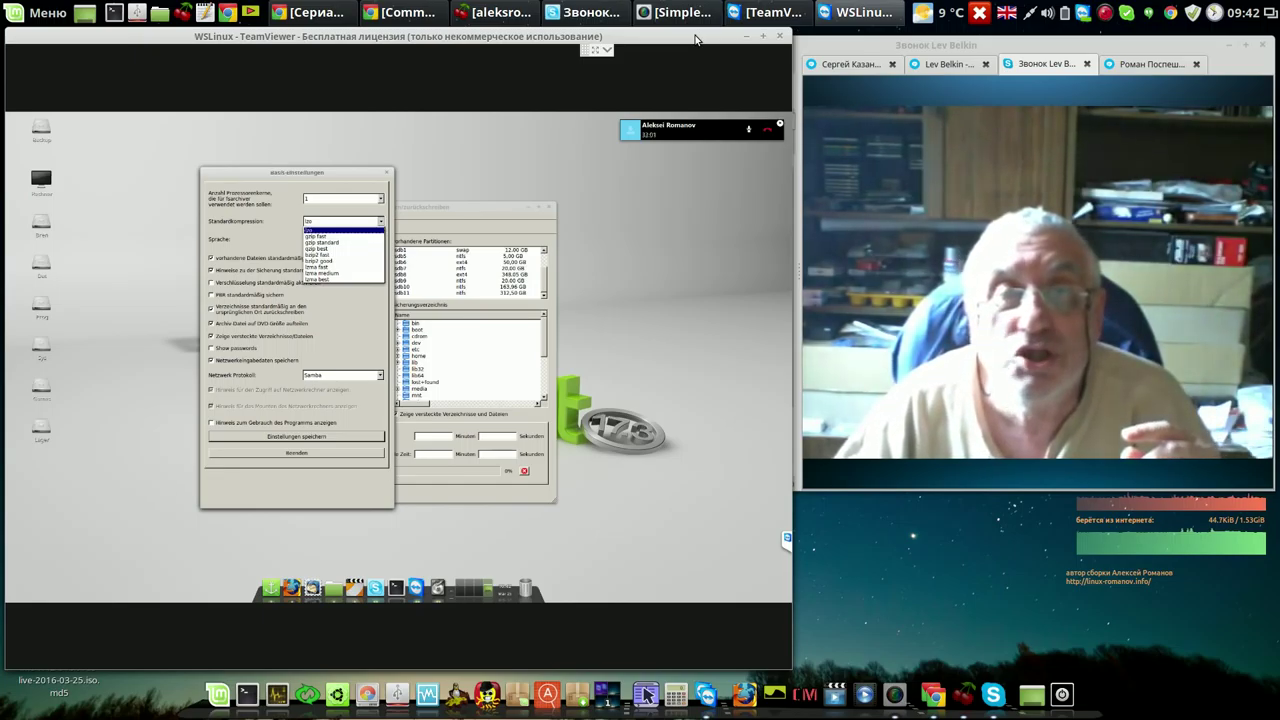
- Choose lzo as the standard compression in the qt4-fsarchiver basic settings
key(Return)
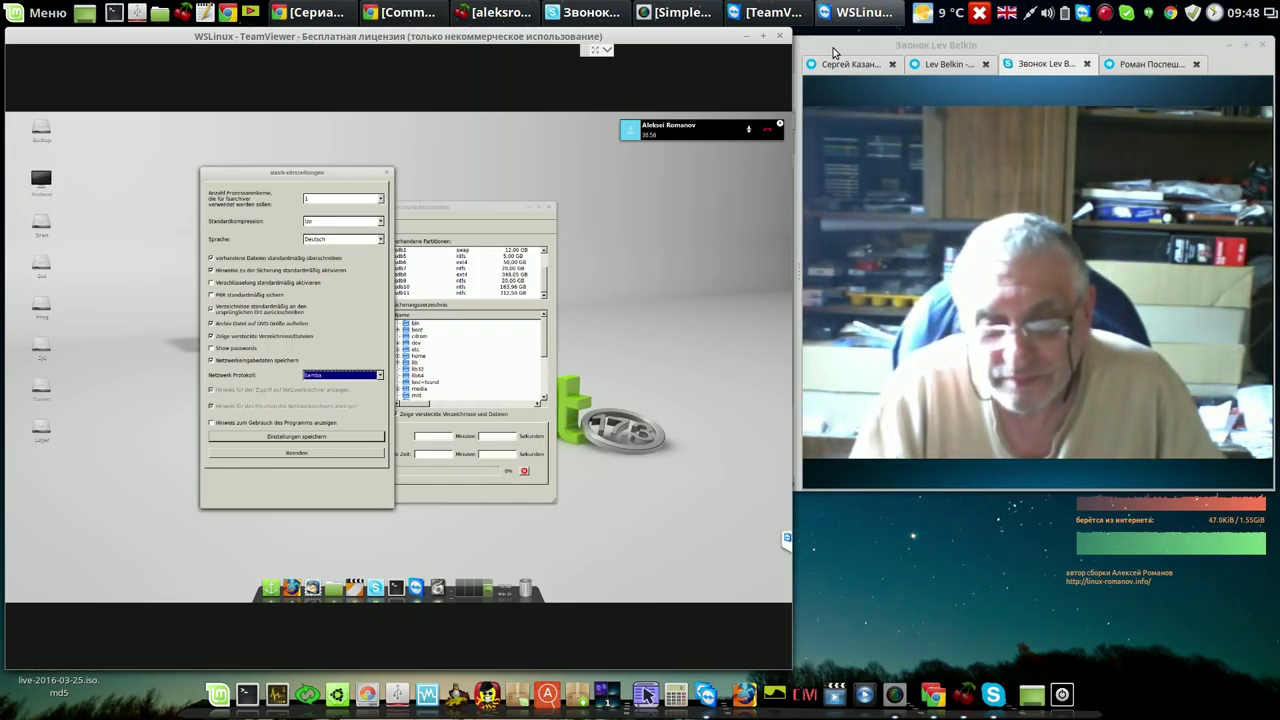
mouse_move(1022, 467)
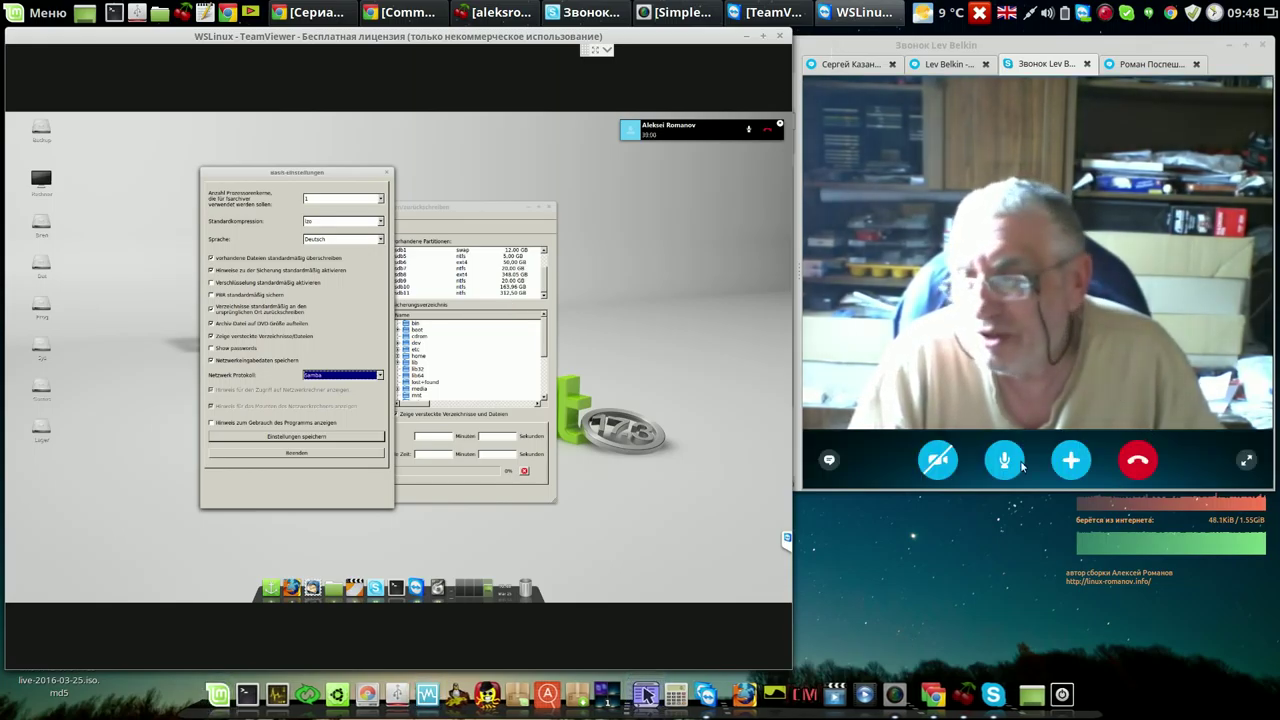
click(943, 470)
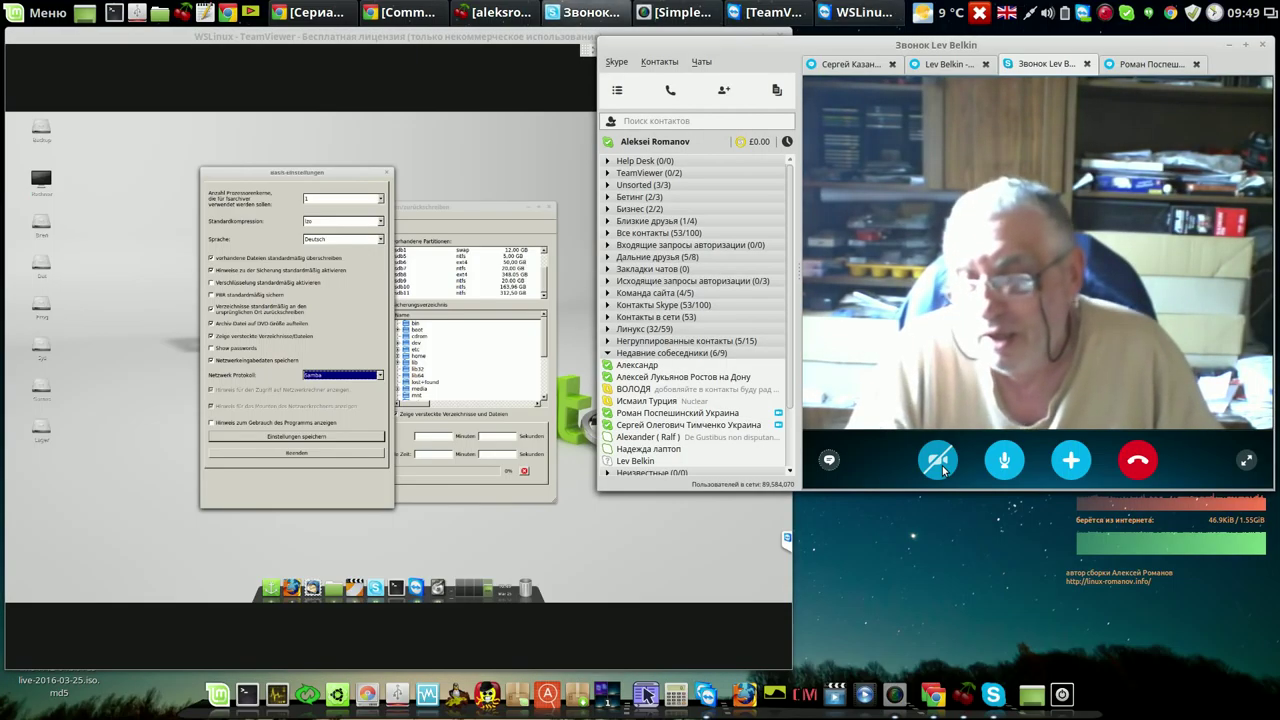
click(943, 470)
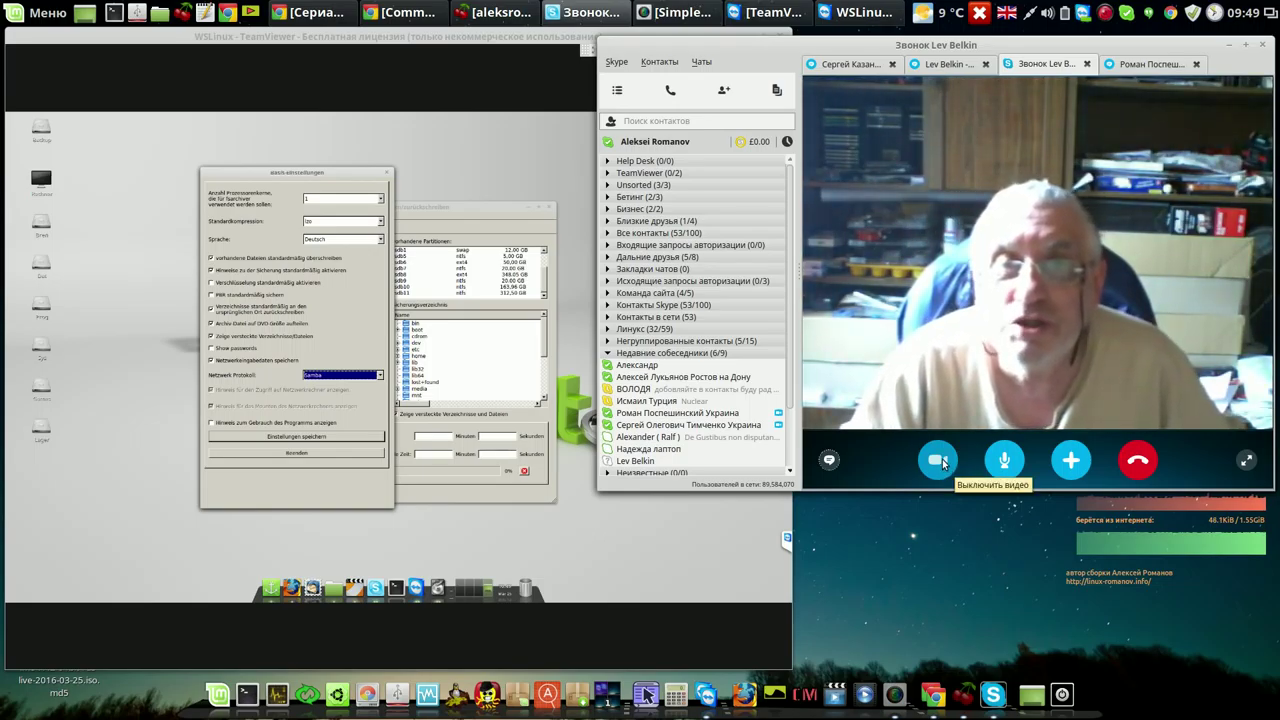
click(942, 462)
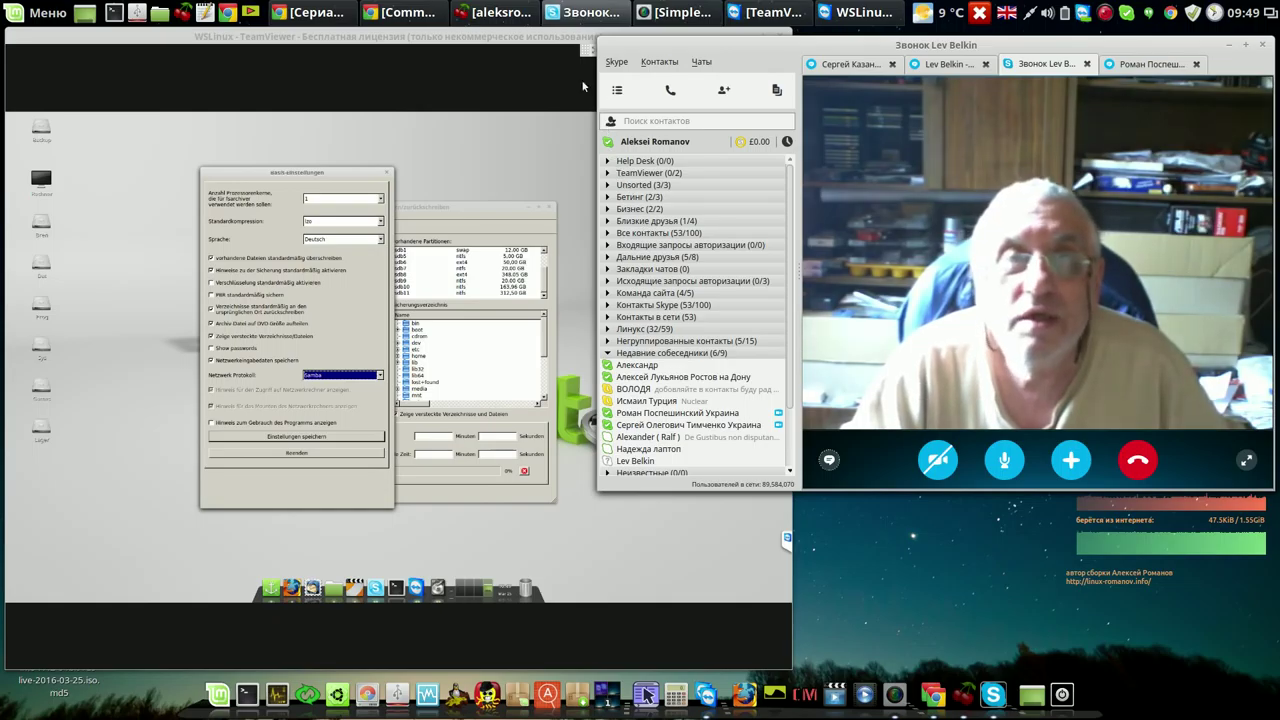
- Set the remote session's view to show the remote computer's cursor and collapse the session toolbar
click(566, 38)
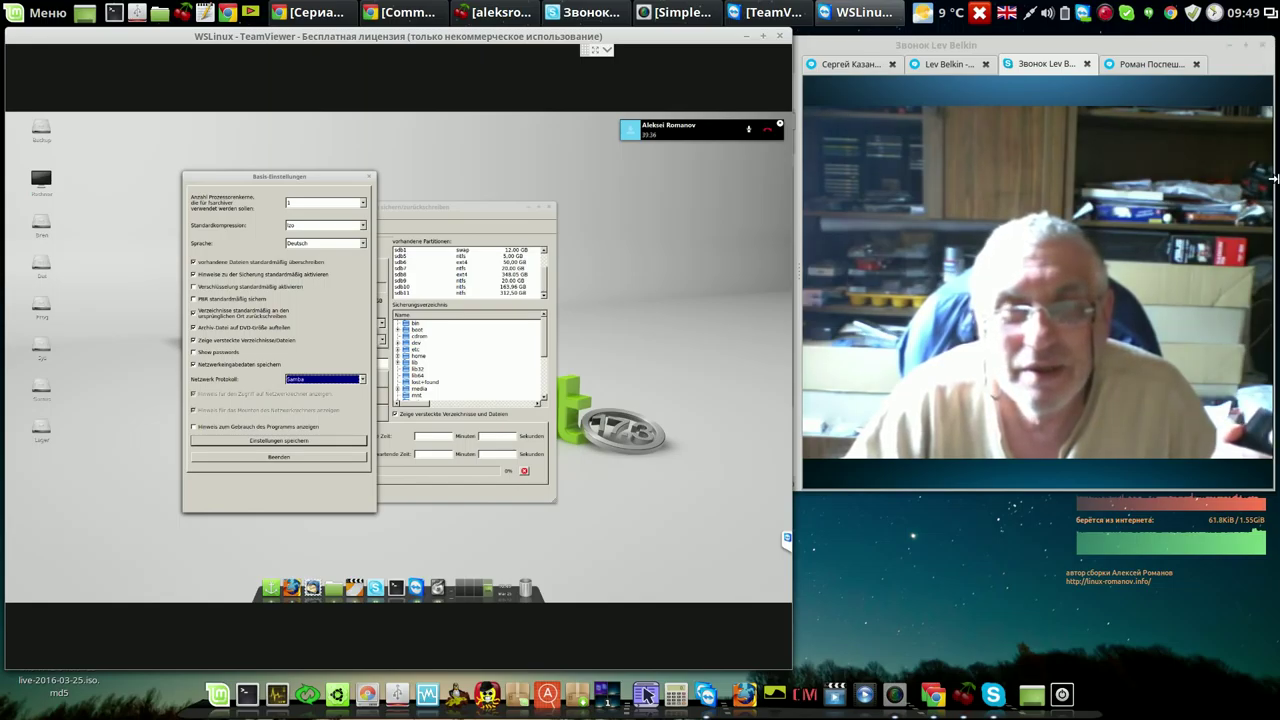
click(612, 52)
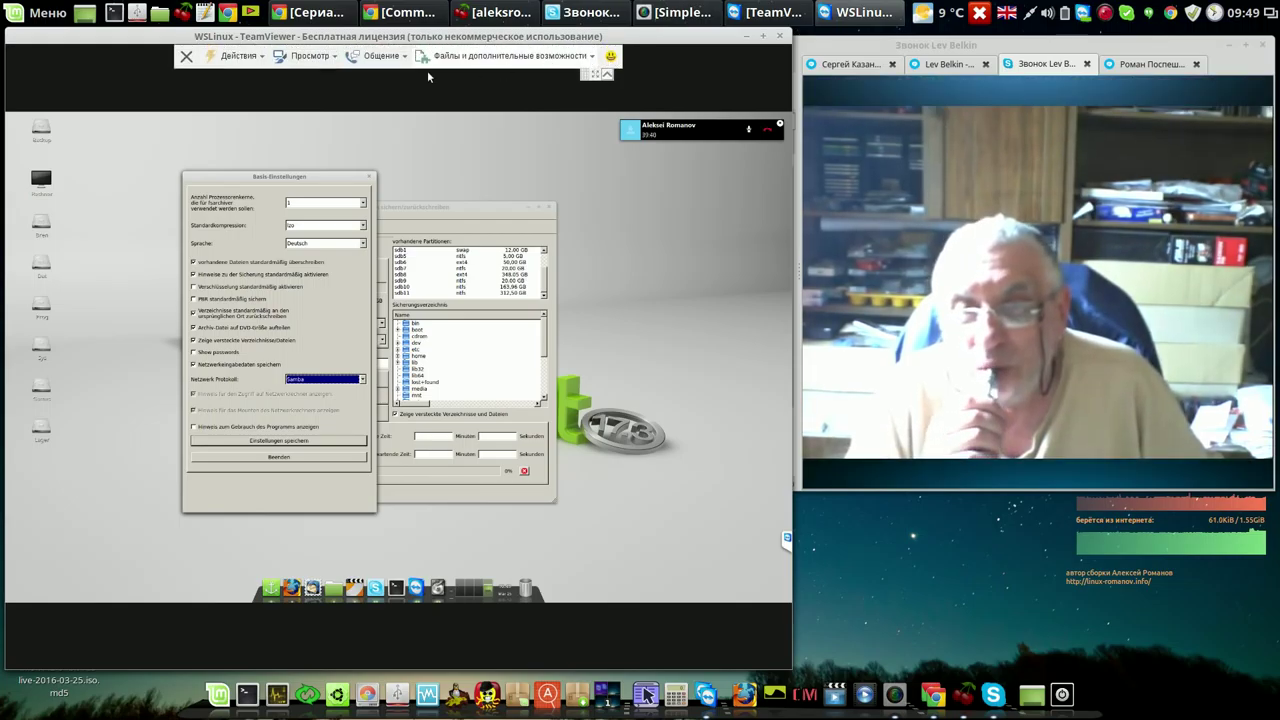
click(305, 55)
click(461, 95)
click(617, 83)
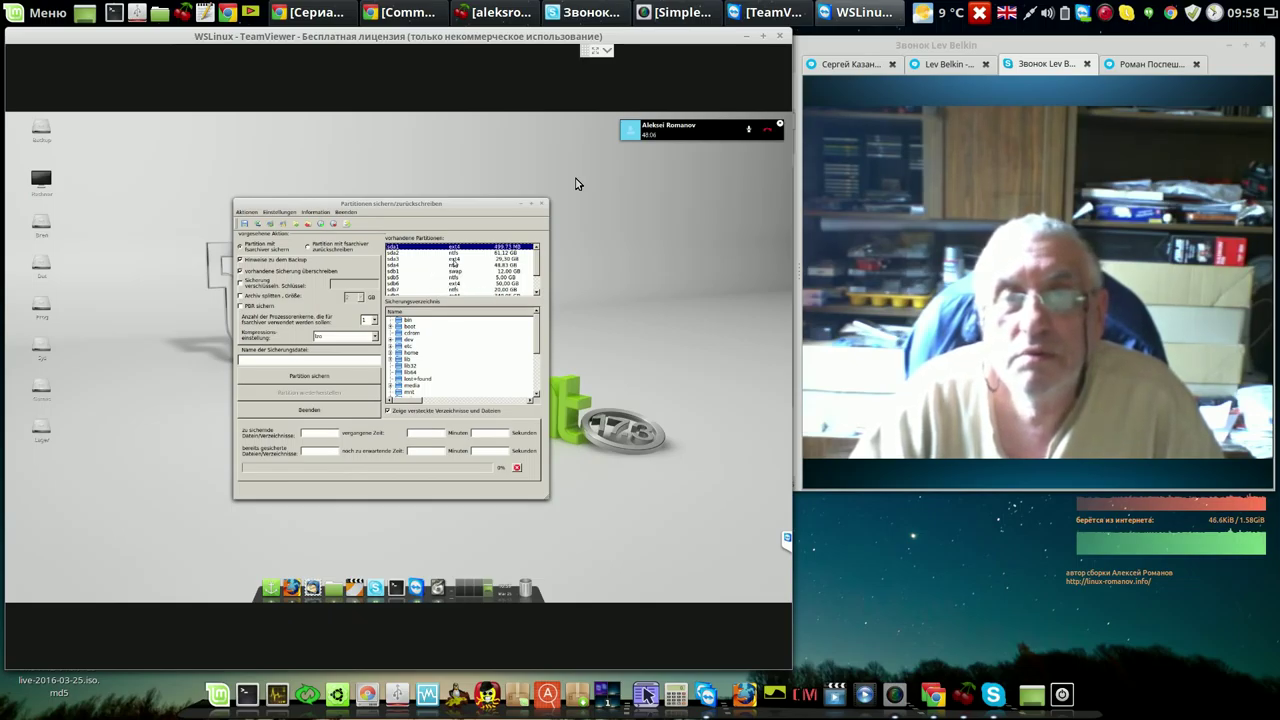
- Select the ext4 partition sda3 in the list of existing partitions
click(454, 260)
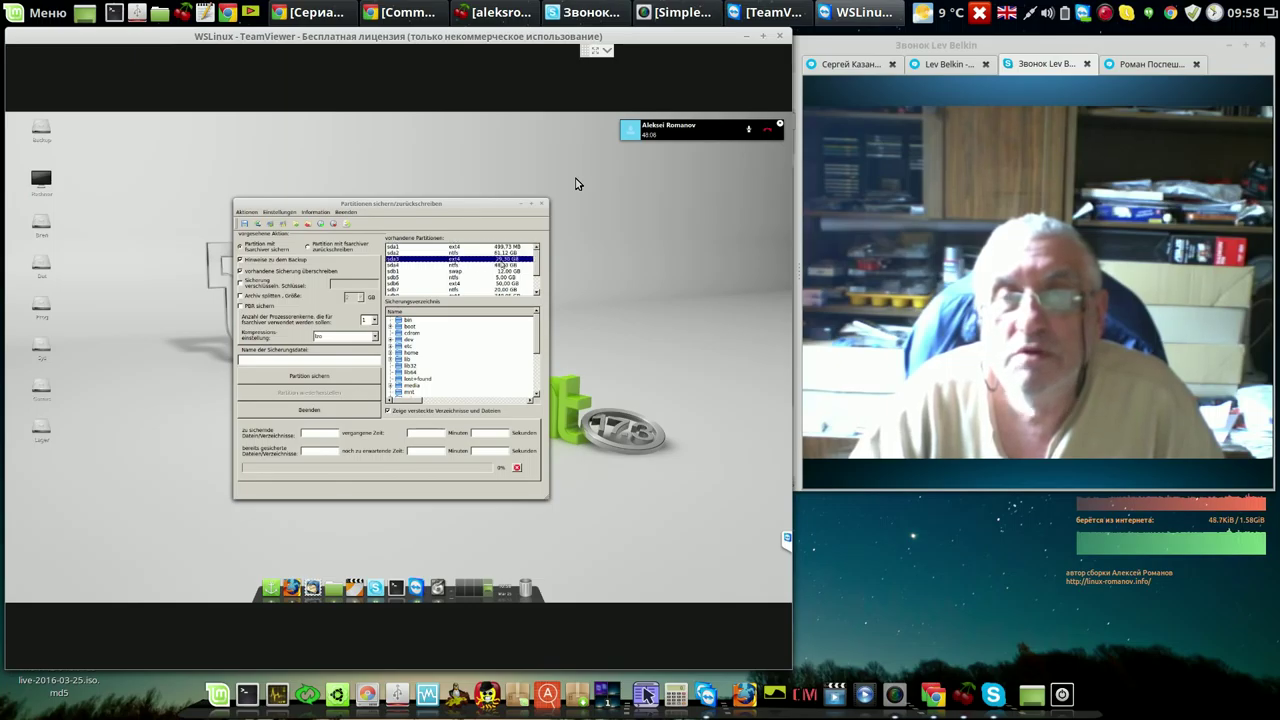
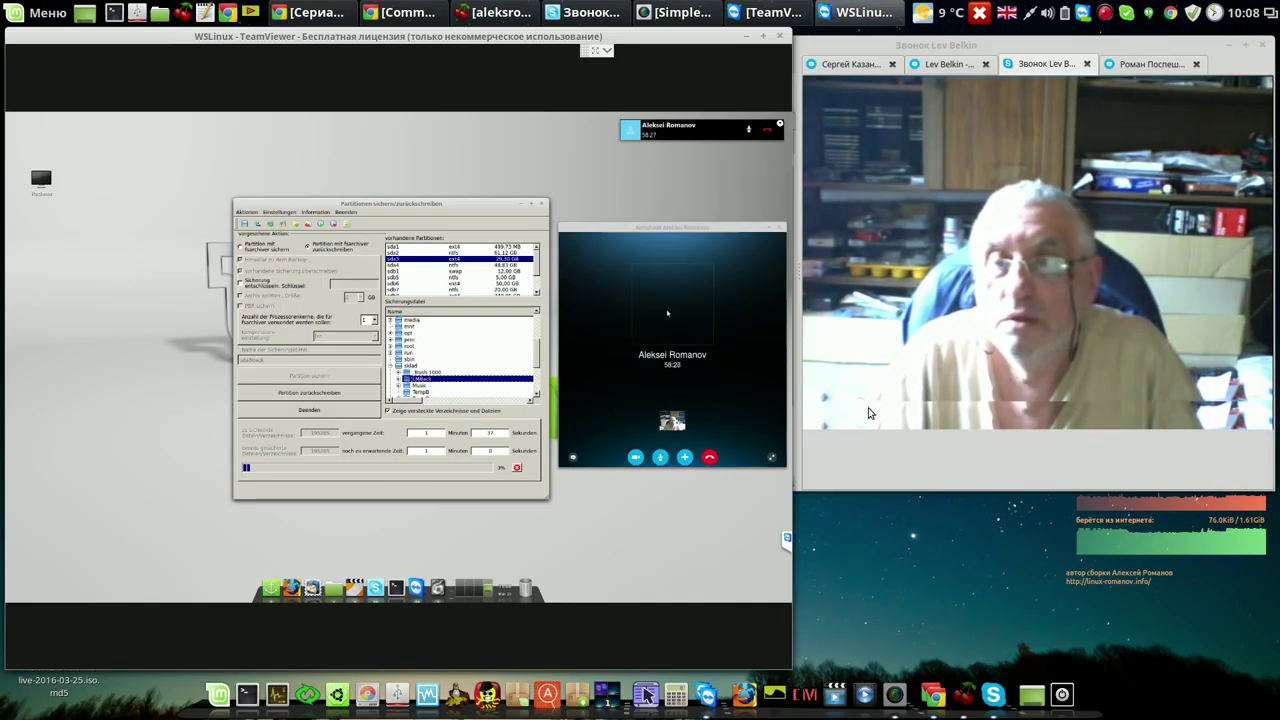
mouse_move(893, 450)
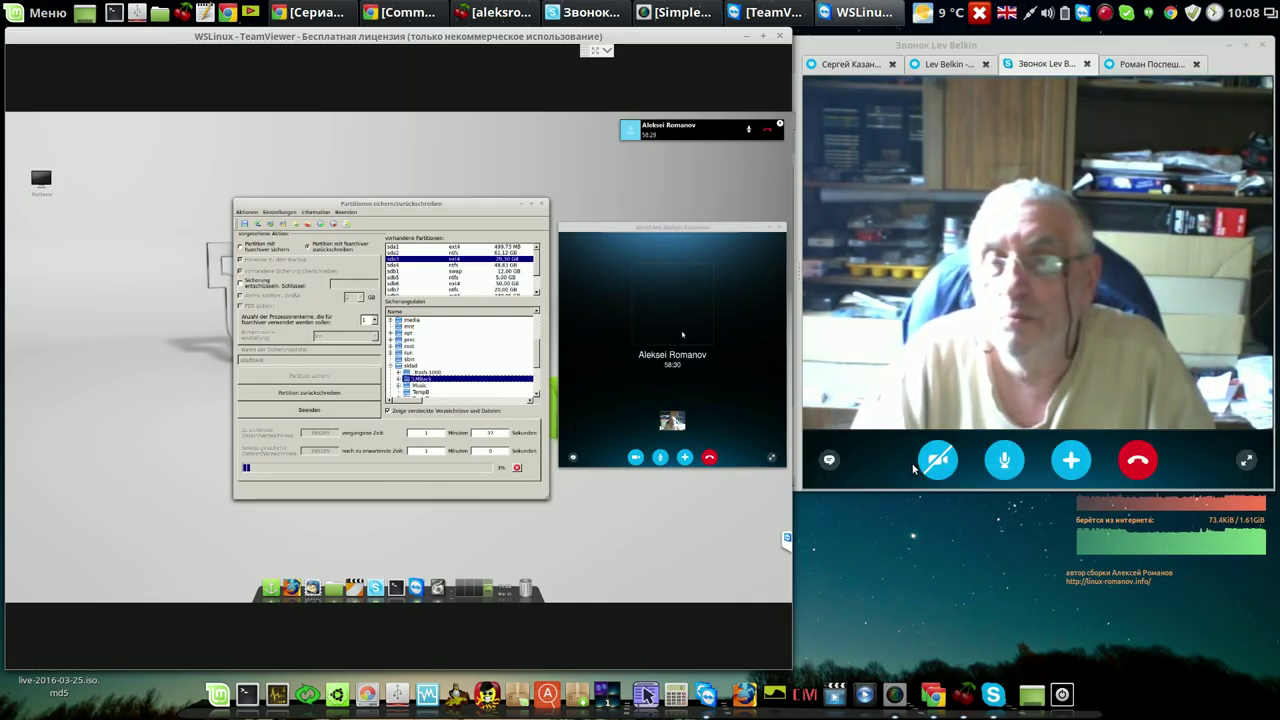
- Briefly turn the camera on in the Skype call, turn it off again, and return to the remote session window
click(938, 462)
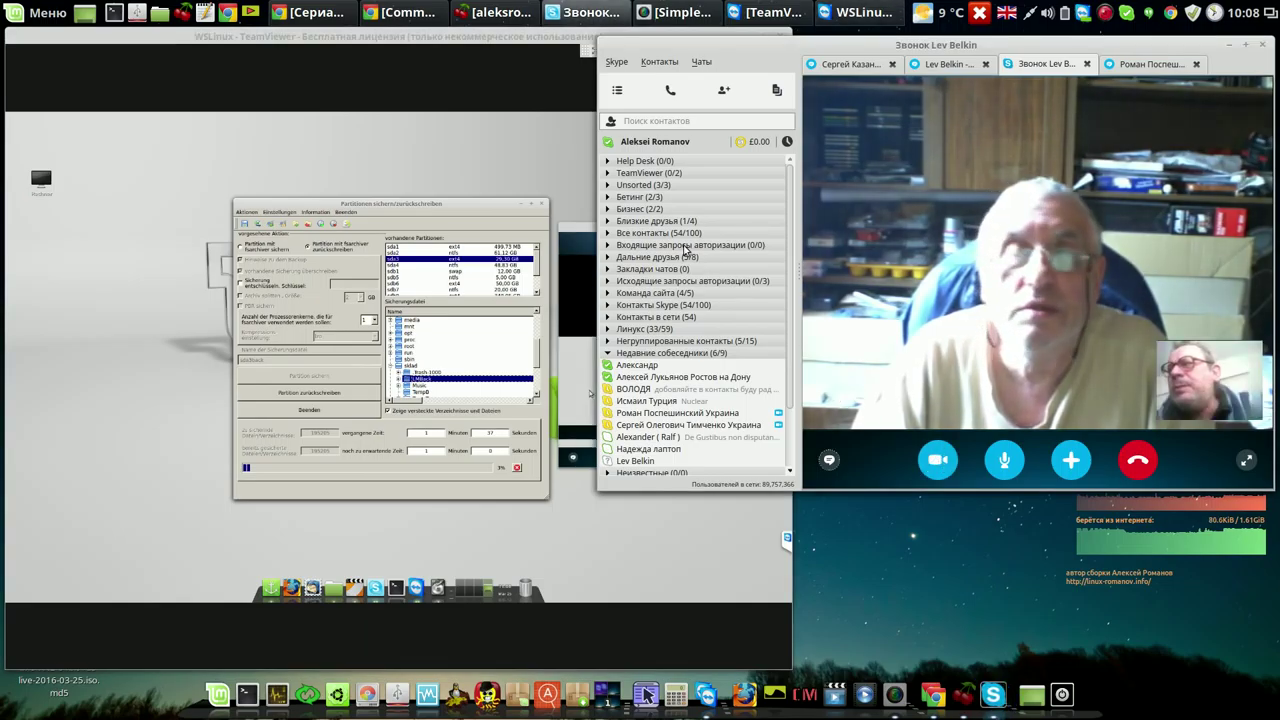
click(586, 240)
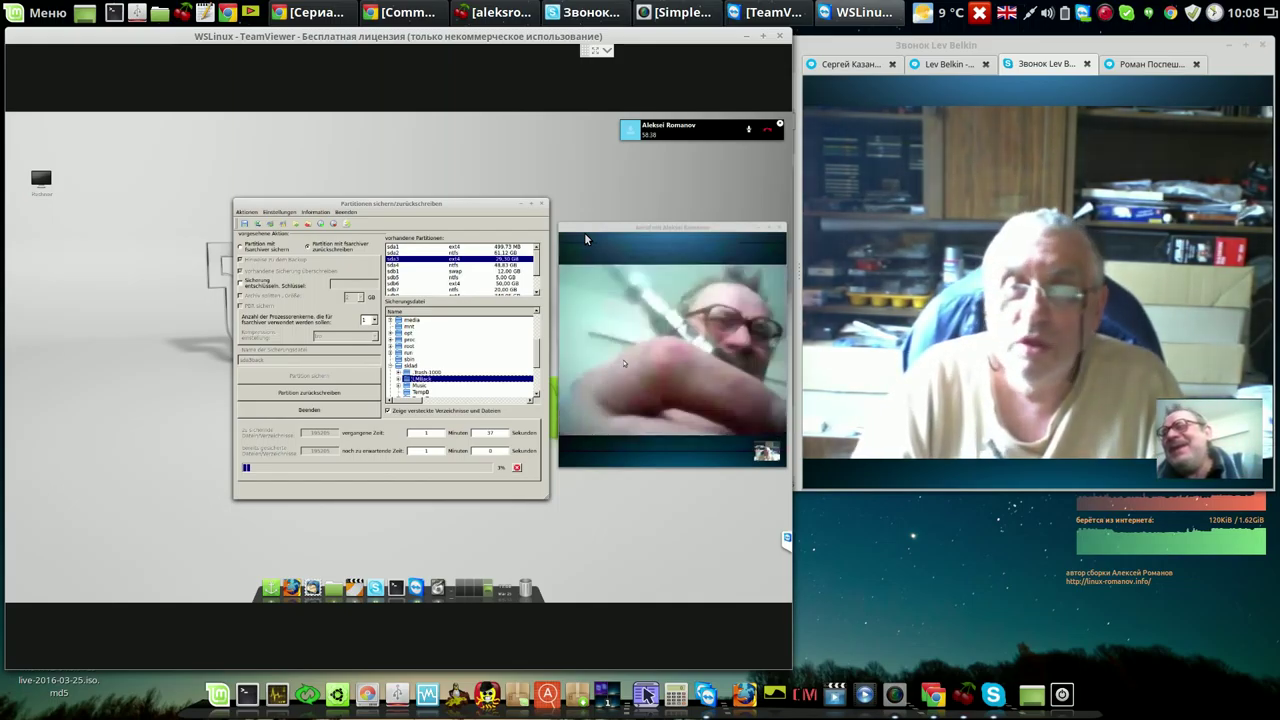
mouse_move(933, 447)
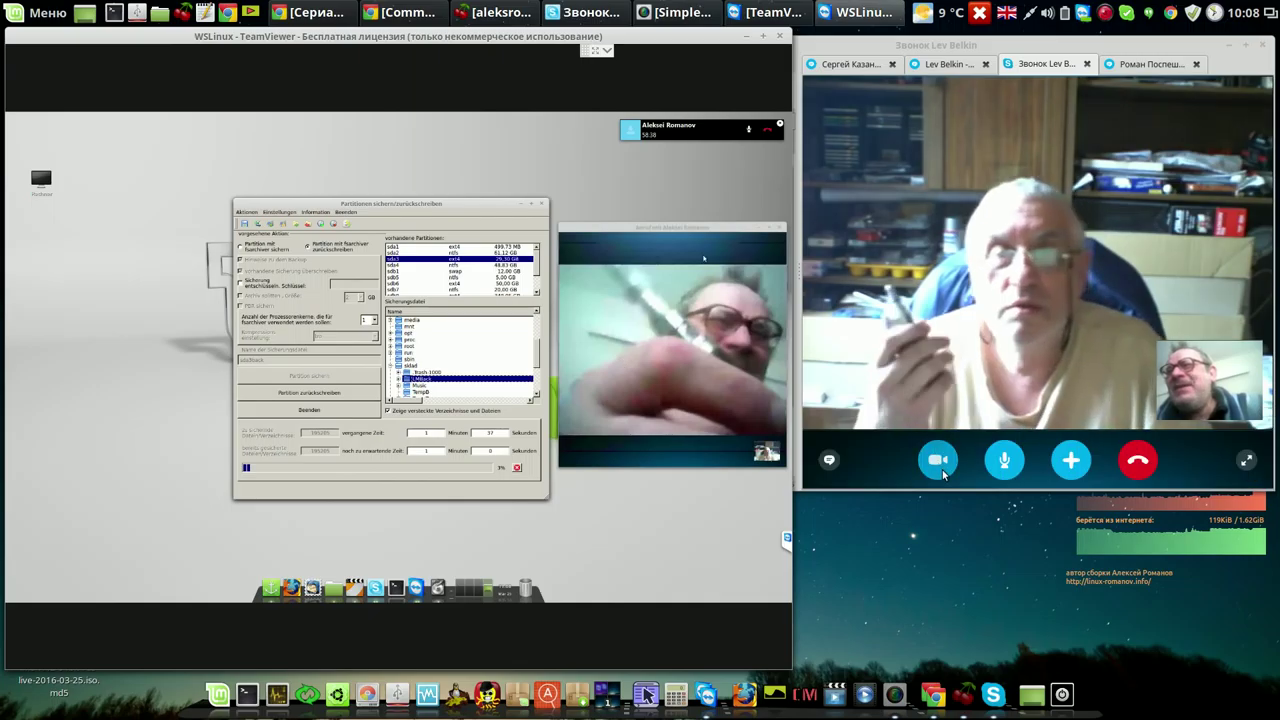
click(938, 459)
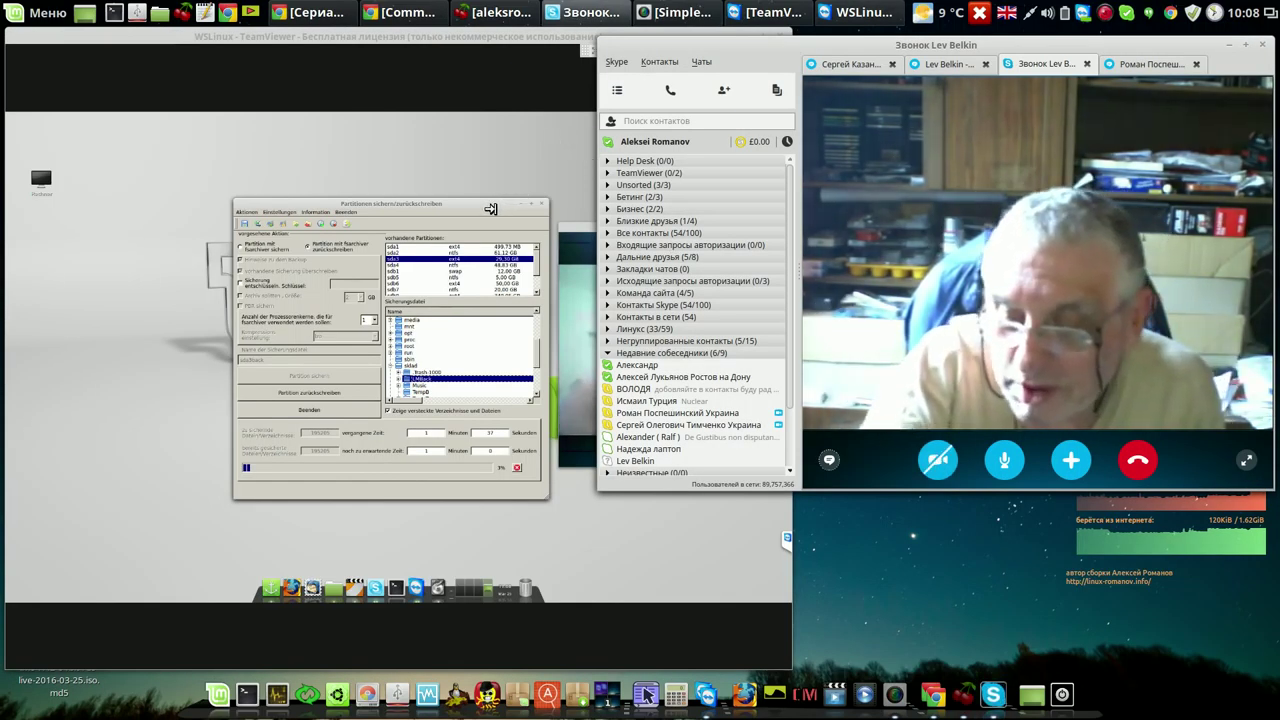
click(438, 206)
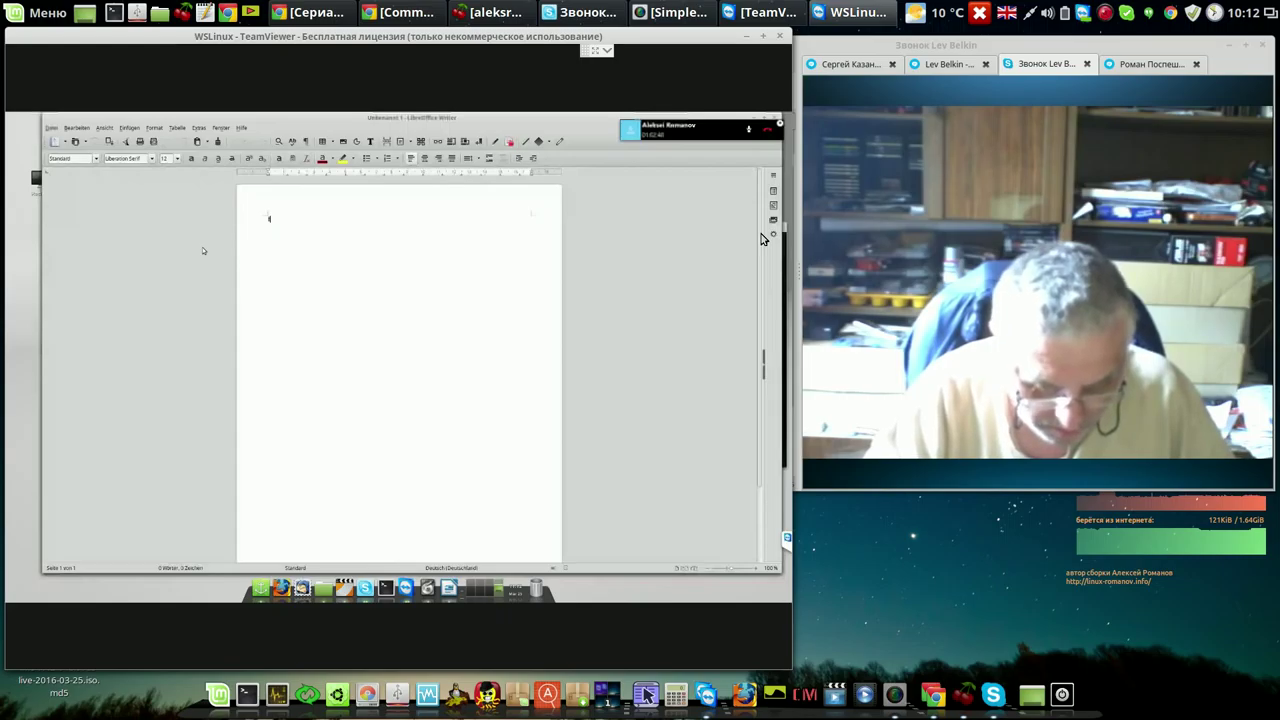
- Write Fsarchiver and qt4-fsarchiver on two separate lines of the blank Writer document
text(Fun)
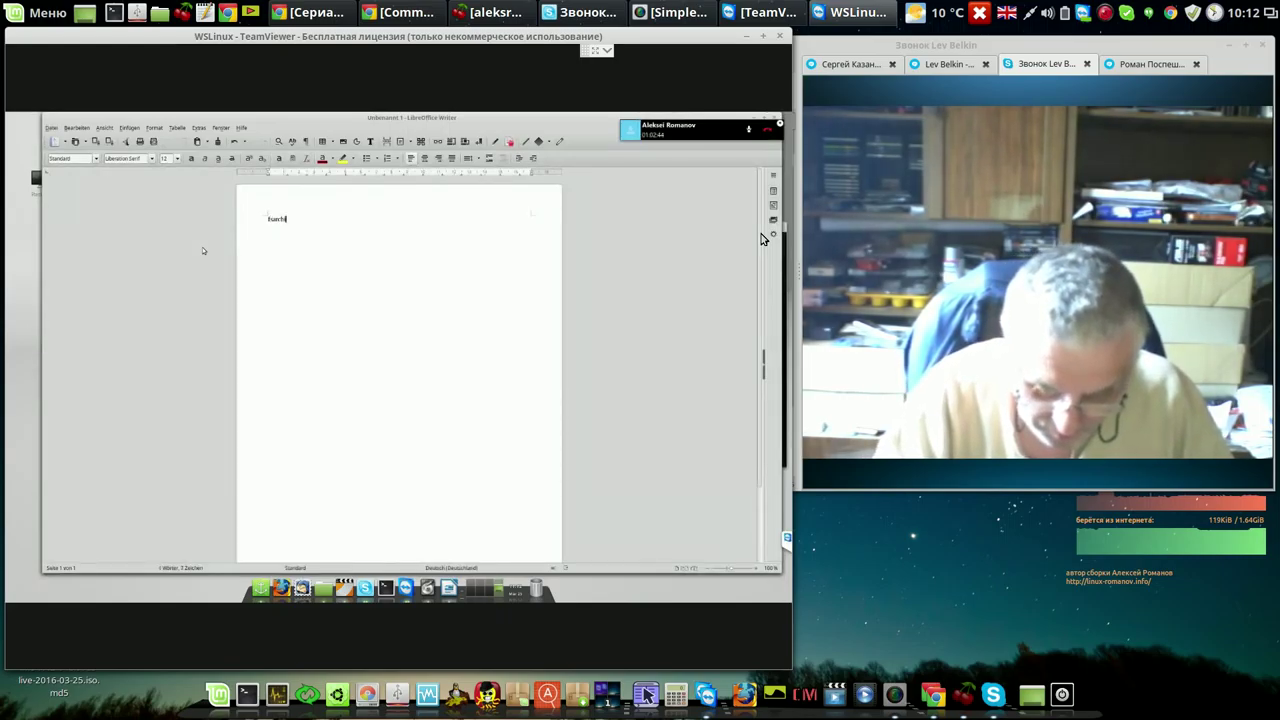
text(ktionen)
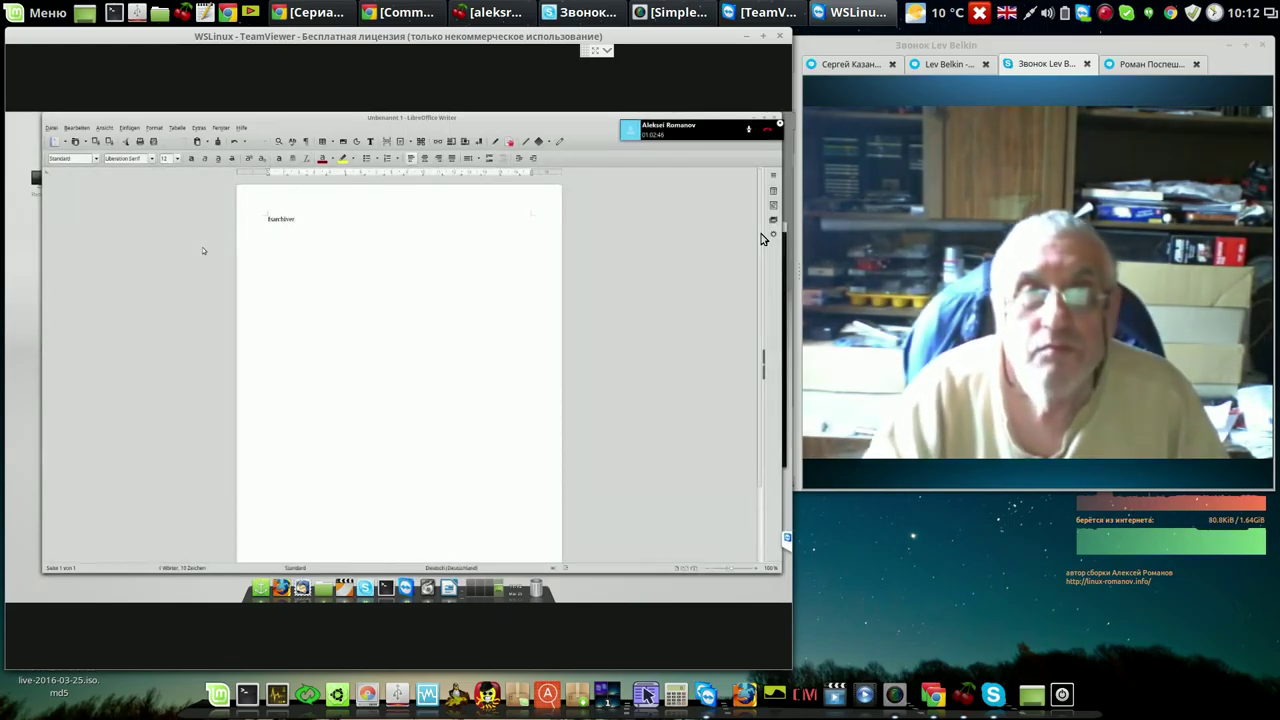
key(Return)
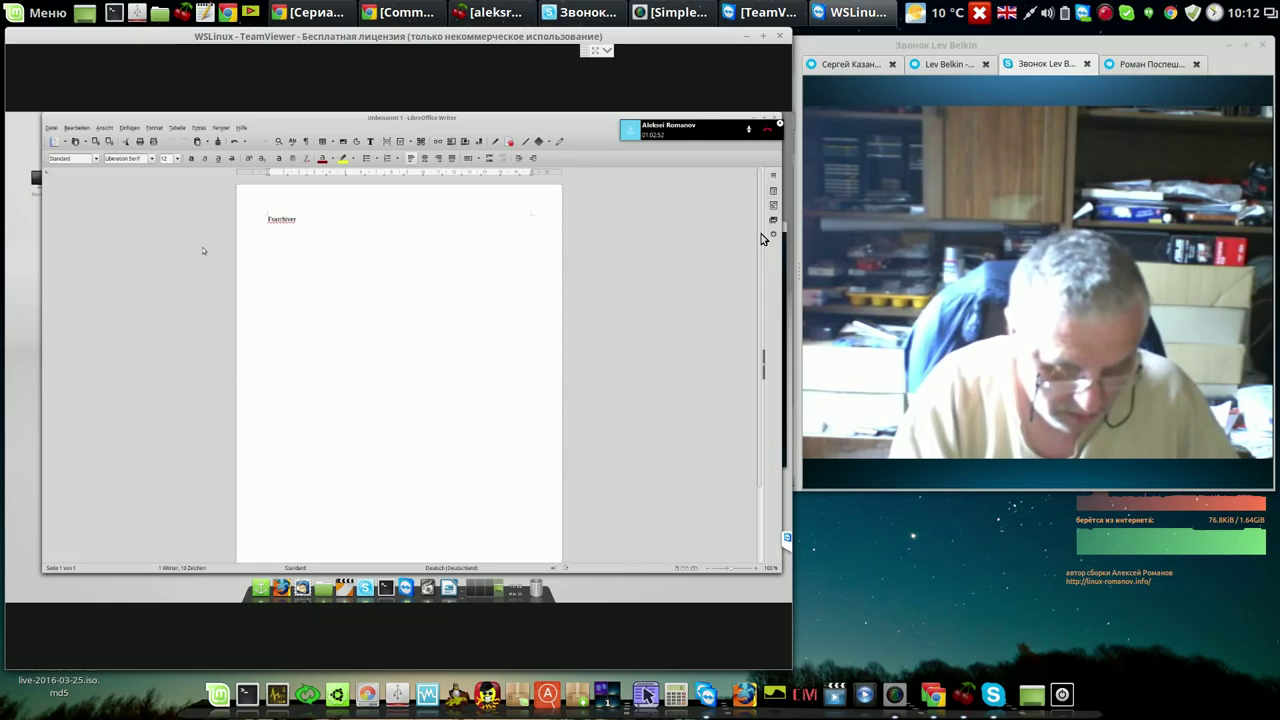
text(qt4-fsarchi)
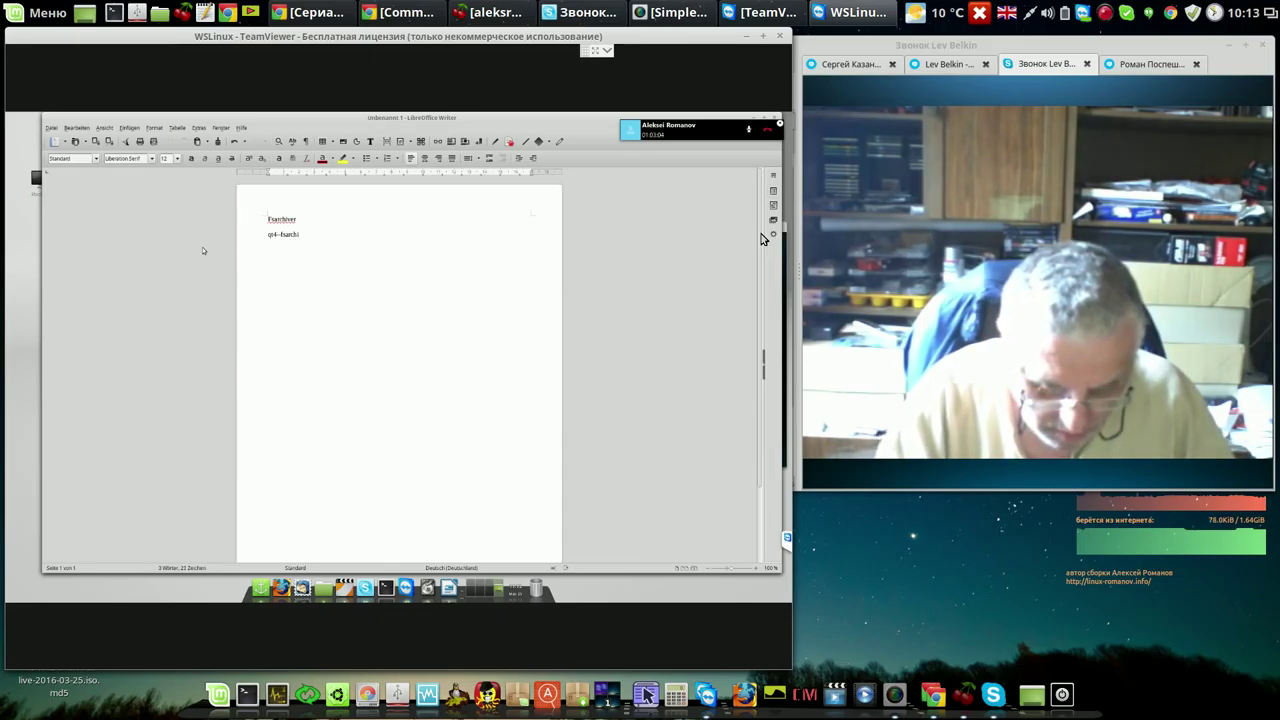
text(r)
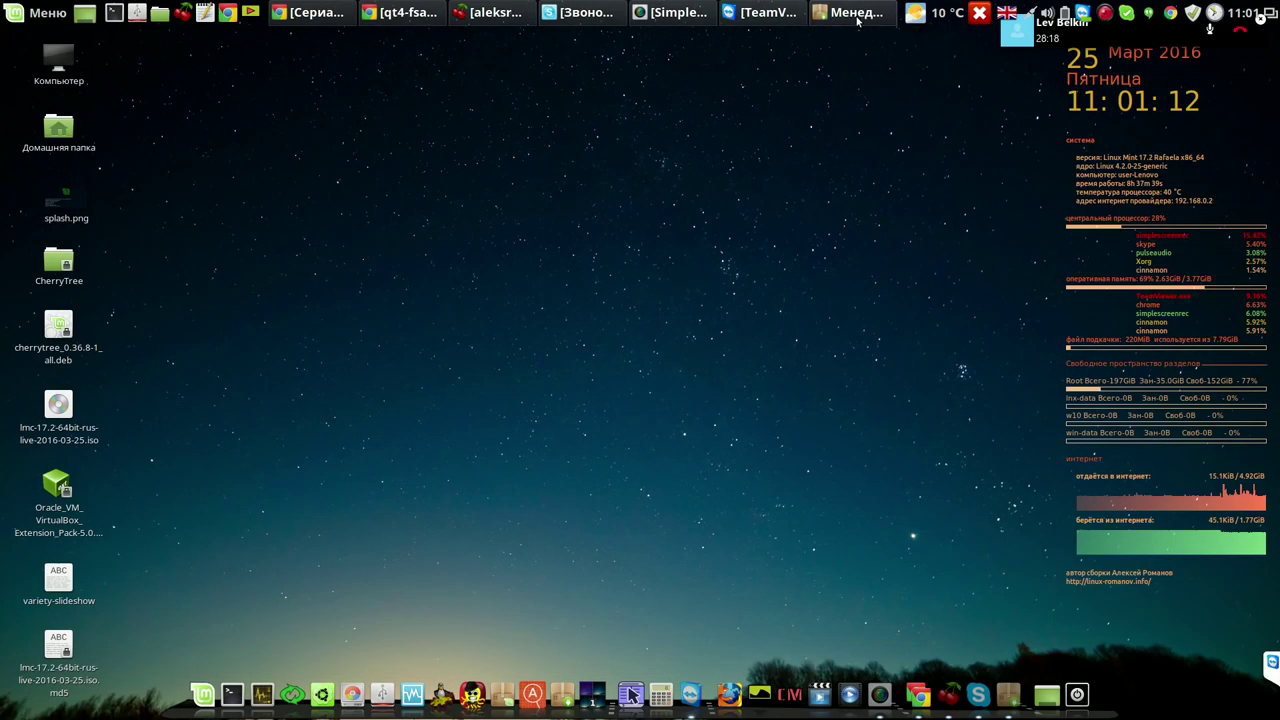
- Switch to the Synaptic package manager and view the fsarchiver package's description from the saved fsarchiver search
click(857, 20)
drag(683, 60, 805, 64)
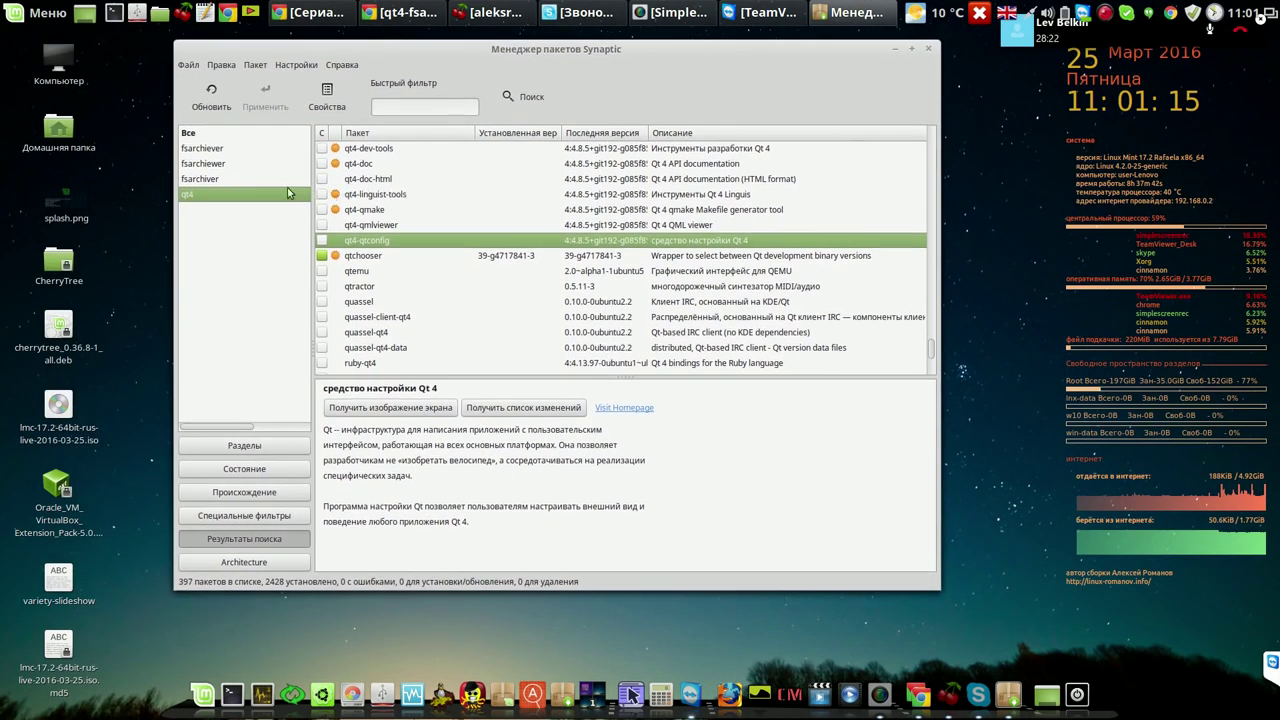
click(209, 180)
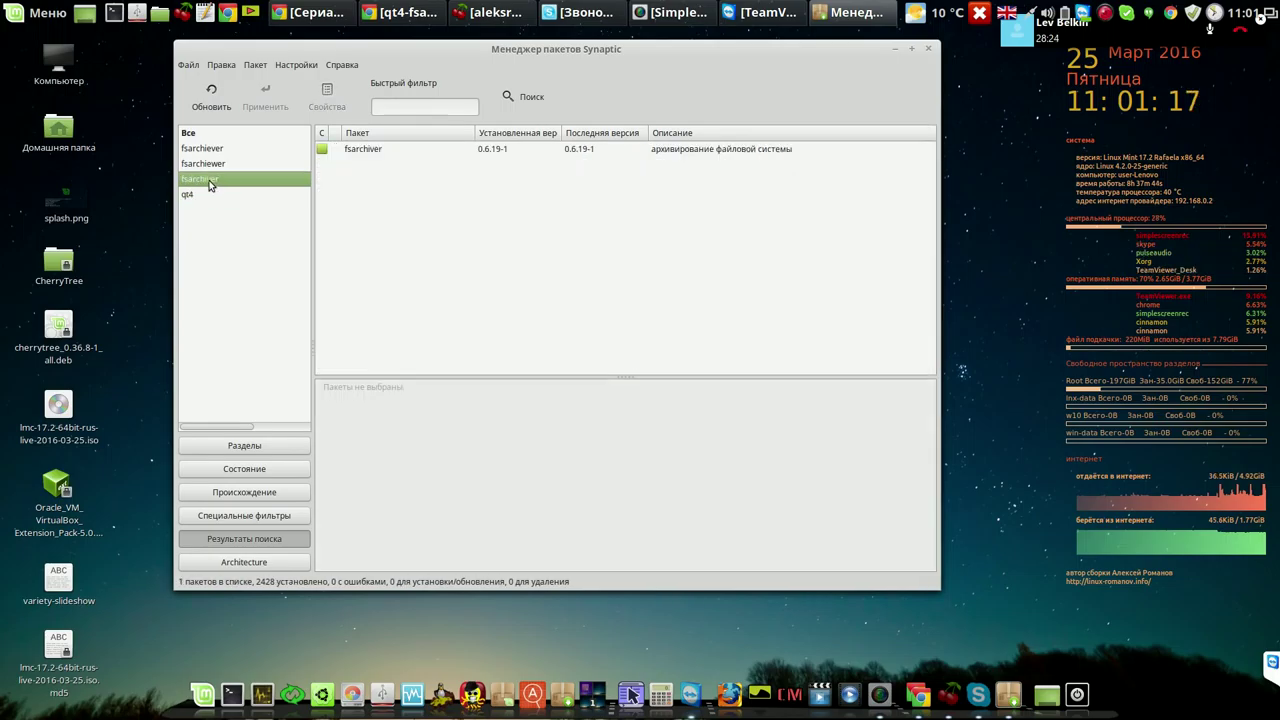
click(407, 152)
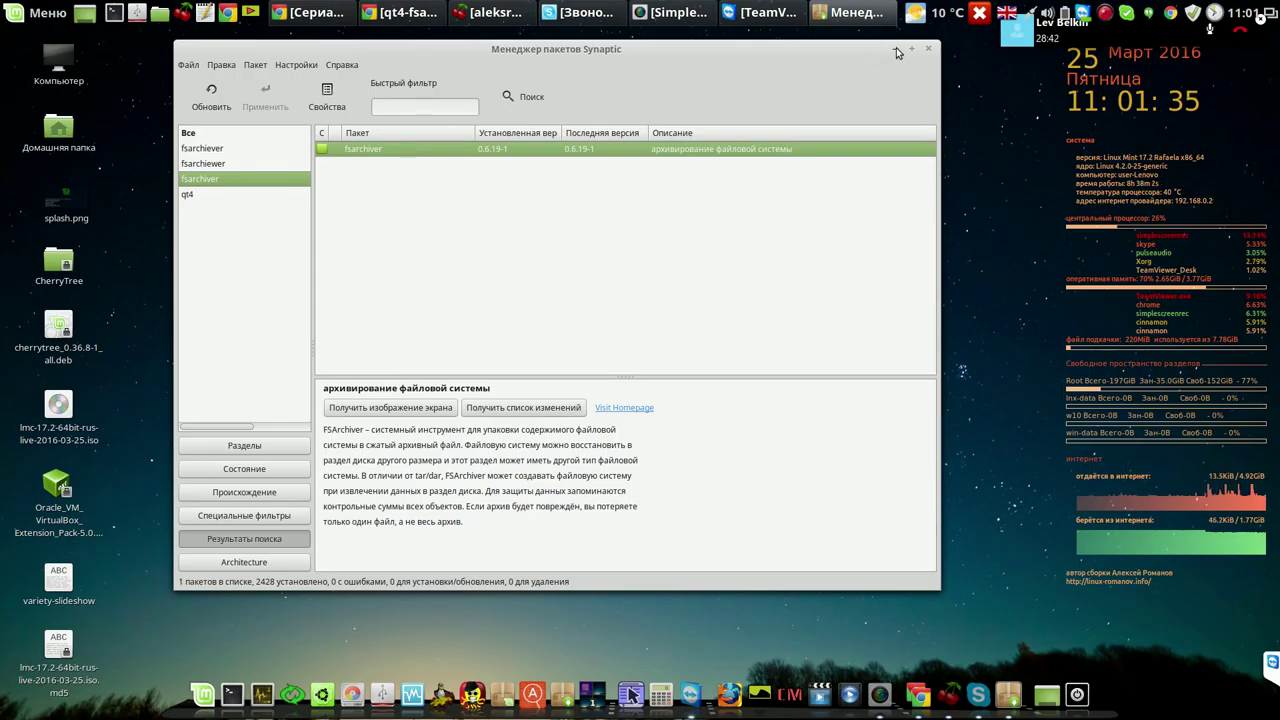
- Copy the name FSArchiver from the beginning of the package description
drag(364, 430, 323, 430)
right_click(335, 431)
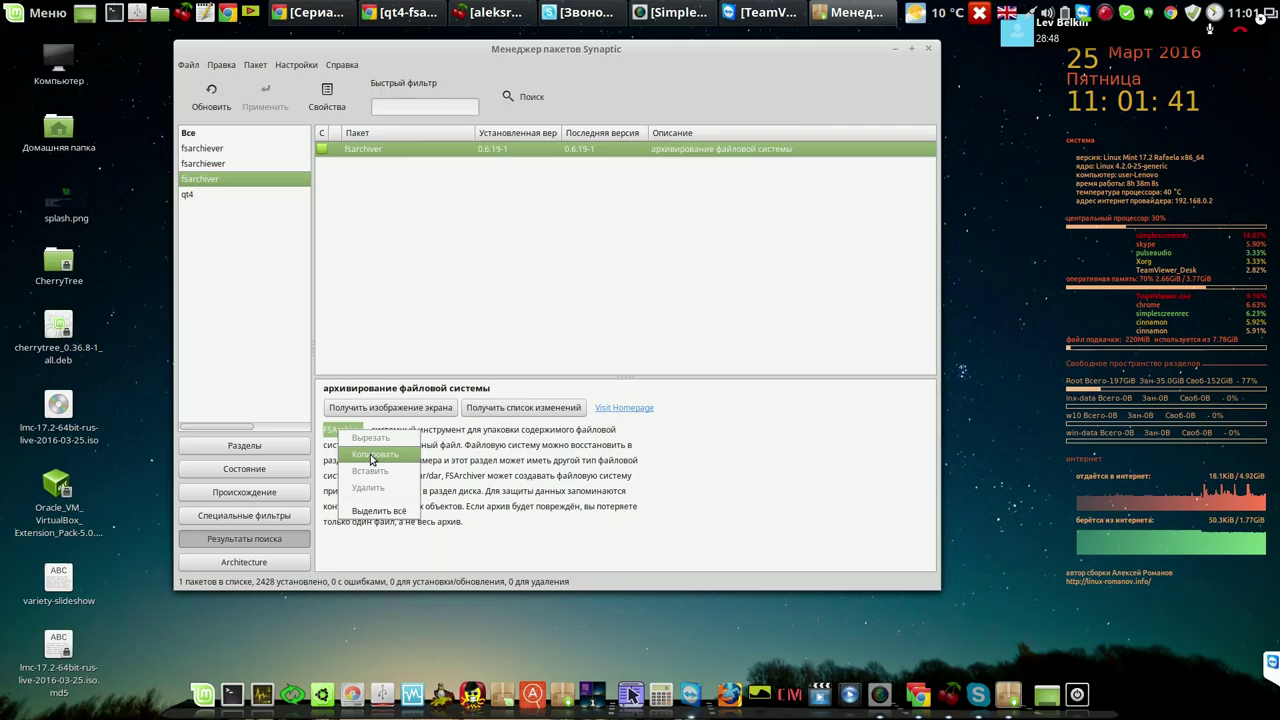
click(372, 455)
click(386, 432)
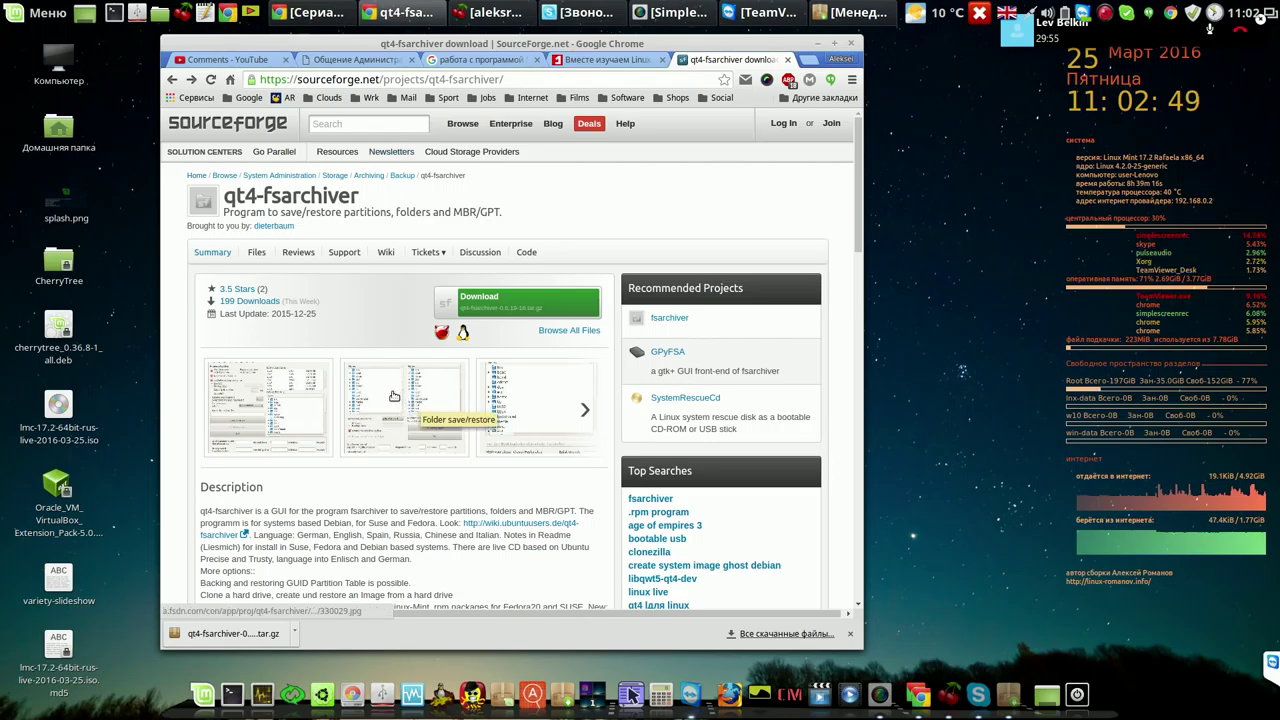
- Download qt4-fsarchiver-0.6.19-16-amd64.deb from the project's deb-Pakete / Linux-Mint Rosa files and save it in the Загрузки folder
click(257, 253)
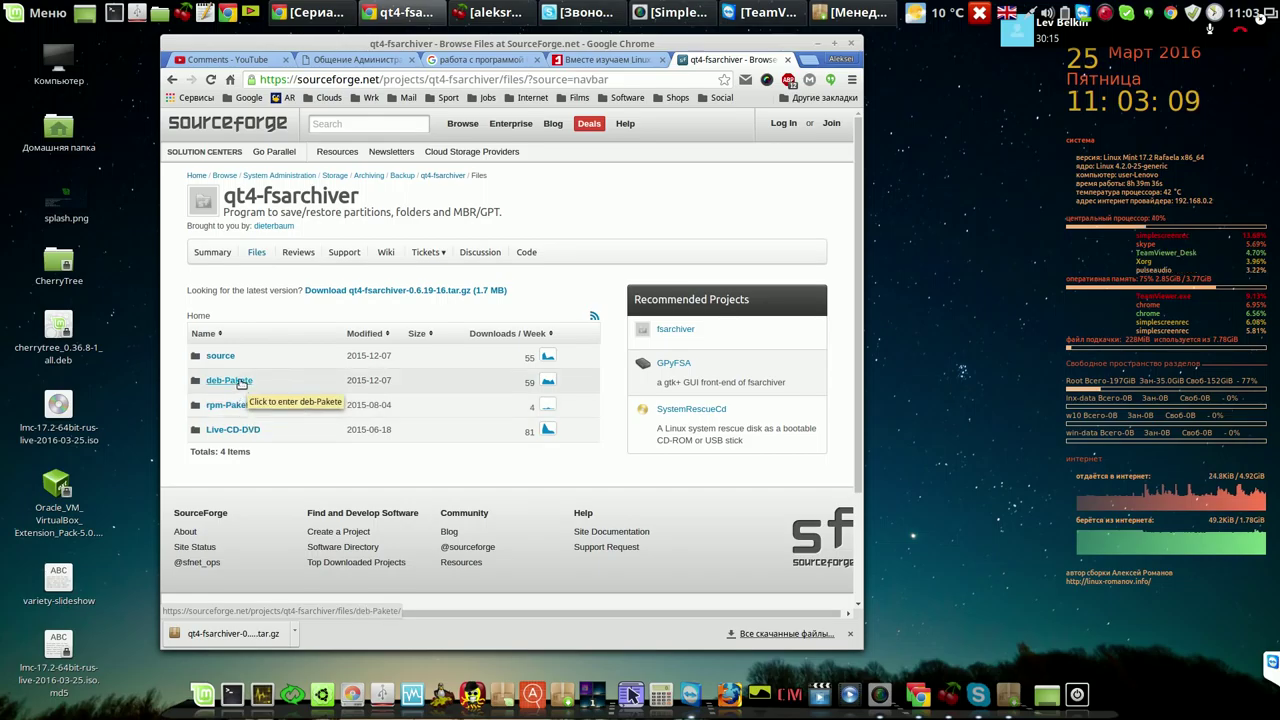
click(240, 384)
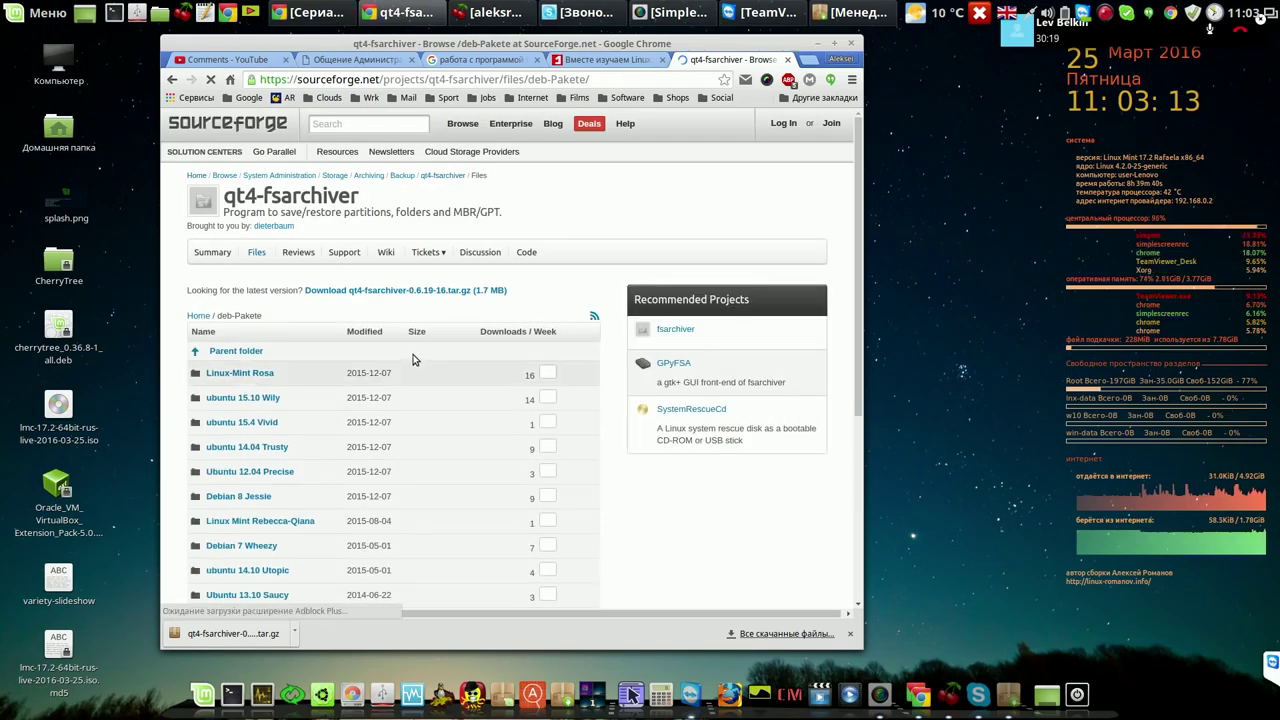
click(263, 378)
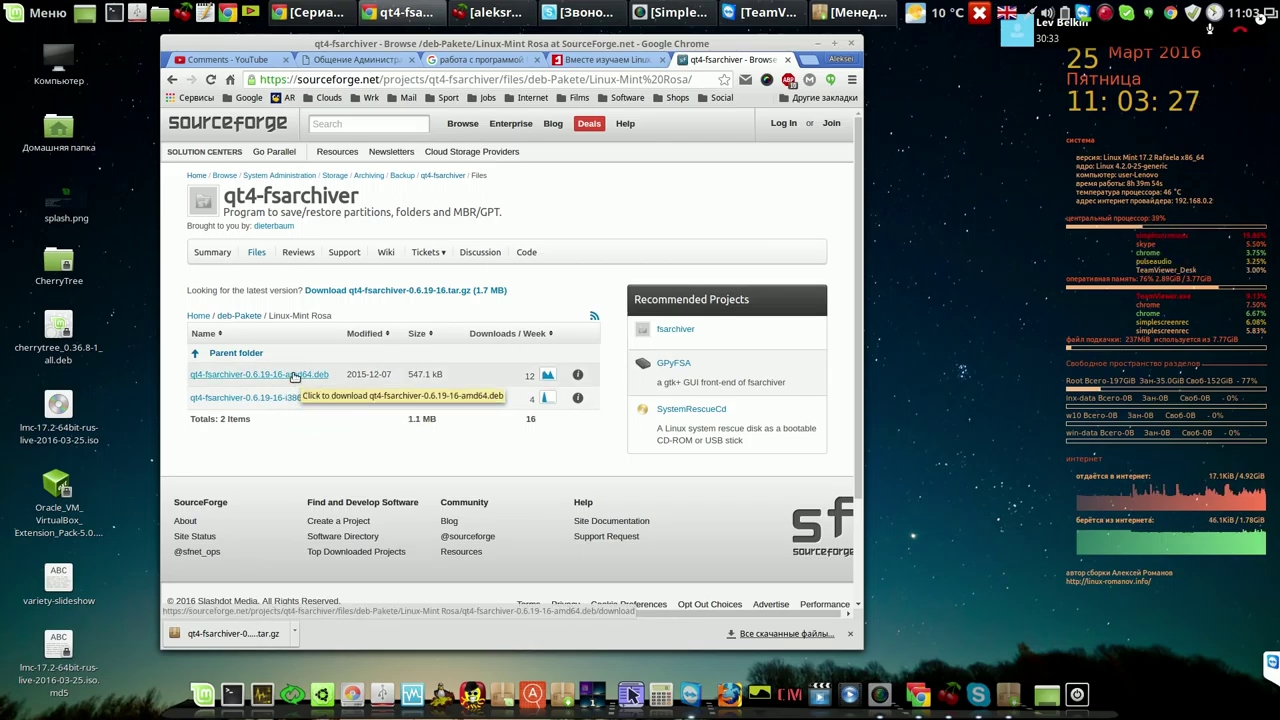
click(293, 375)
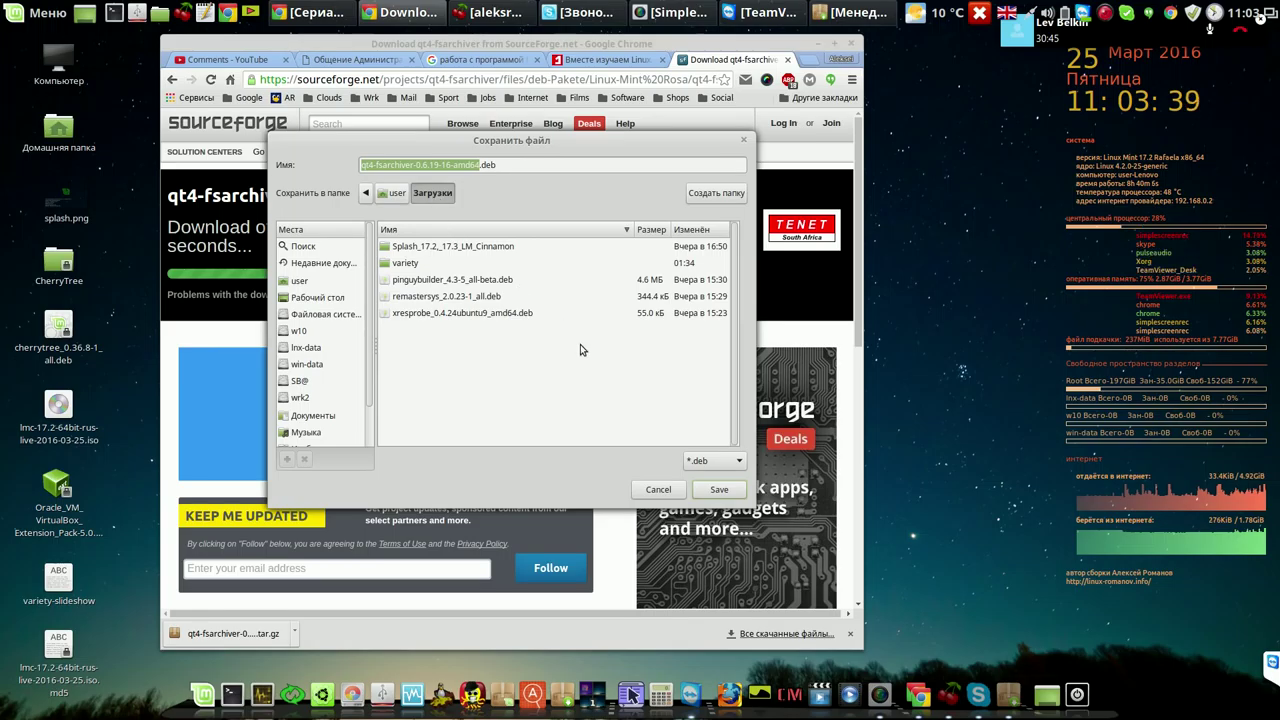
click(718, 489)
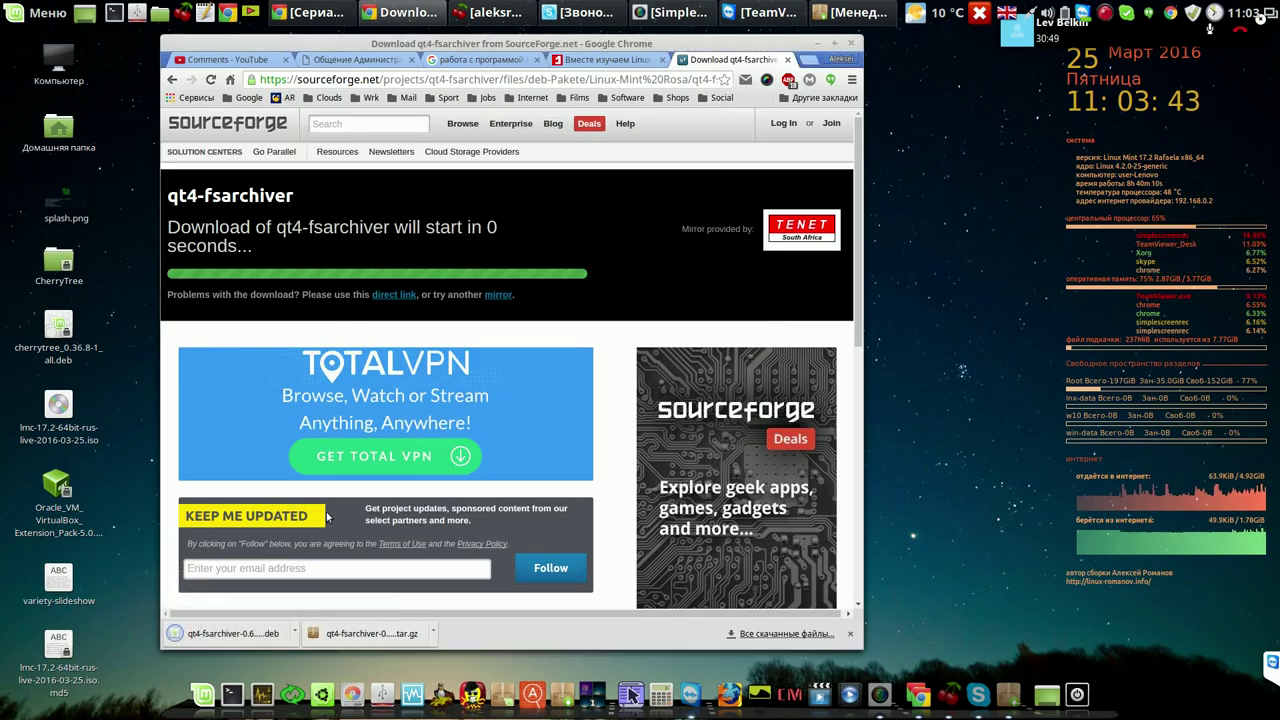
- Open the downloaded qt4-fsarchiver .deb file in the package installer and minimize the browser window
click(233, 634)
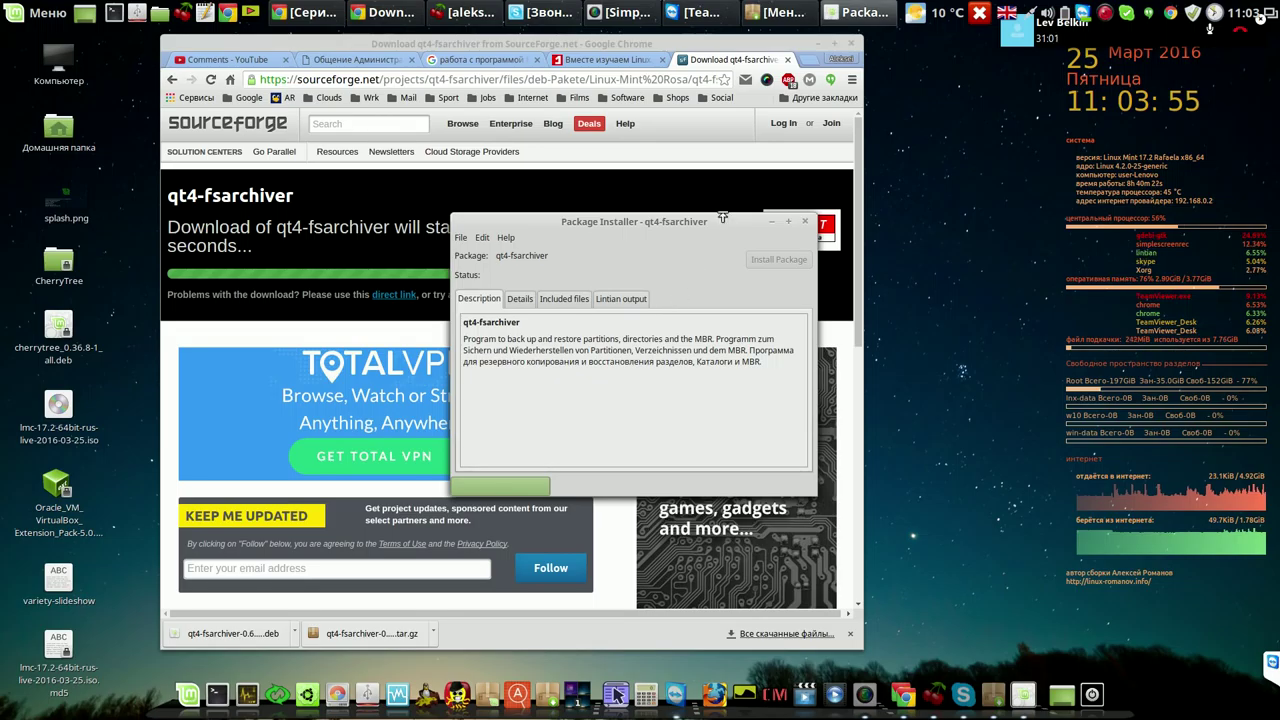
click(816, 48)
drag(720, 233, 644, 128)
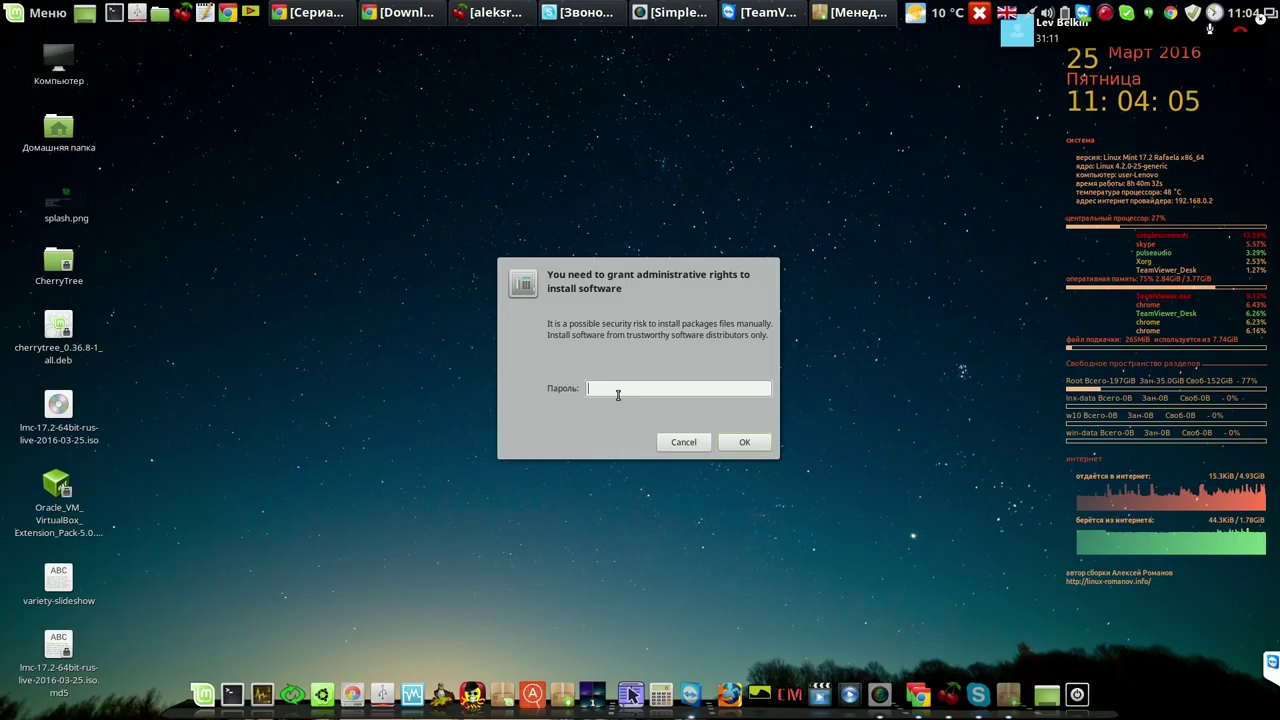
- Authorize with the administrator password, install the qt4-fsarchiver package, and close the package installer
text(****)
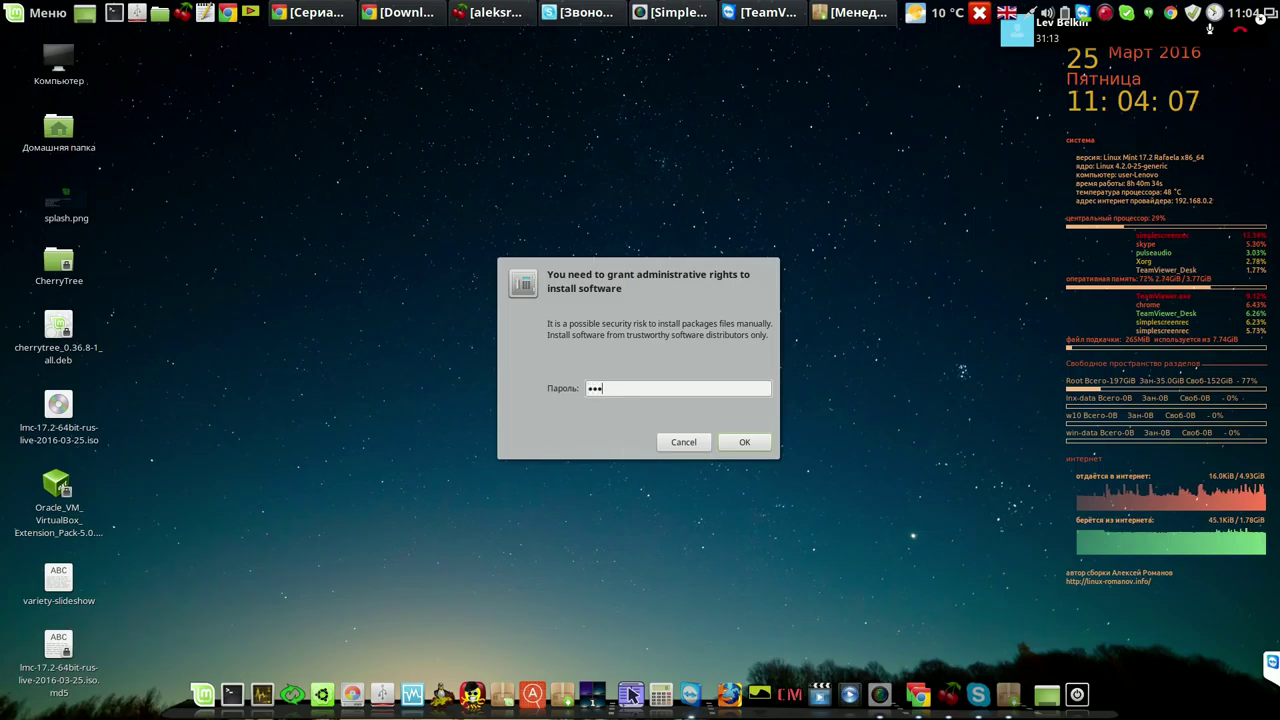
click(741, 443)
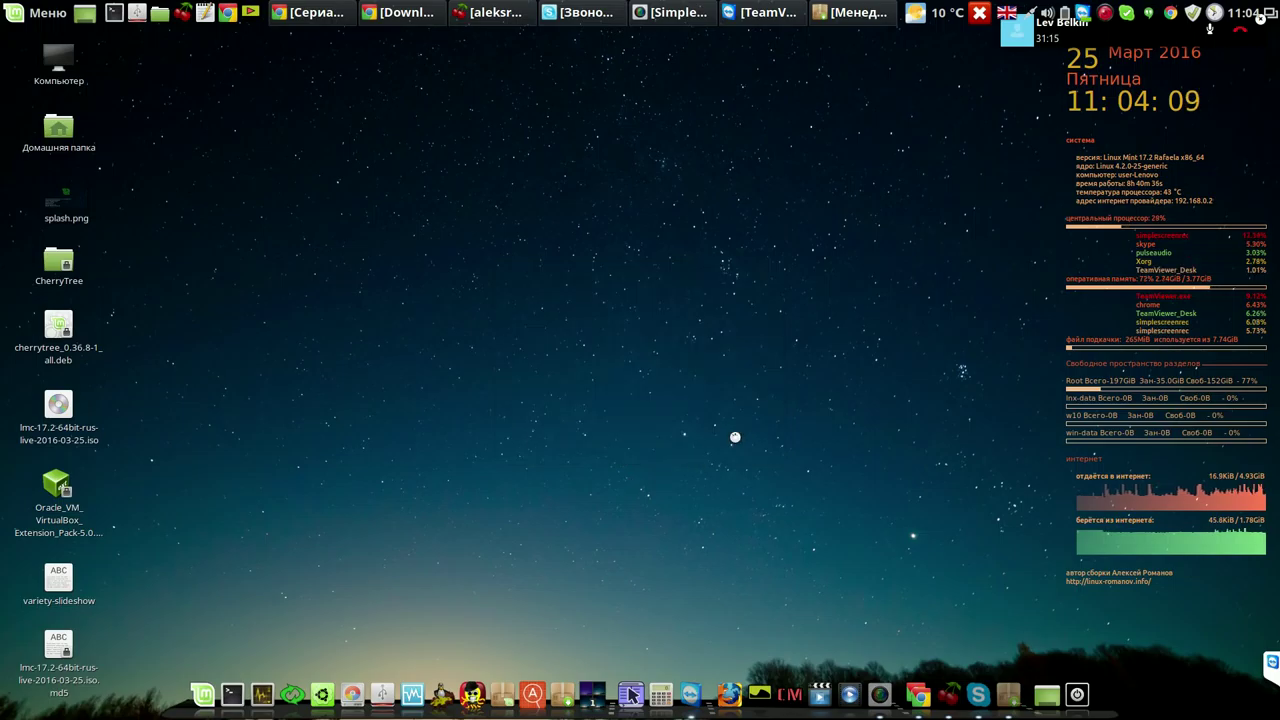
drag(685, 221, 610, 162)
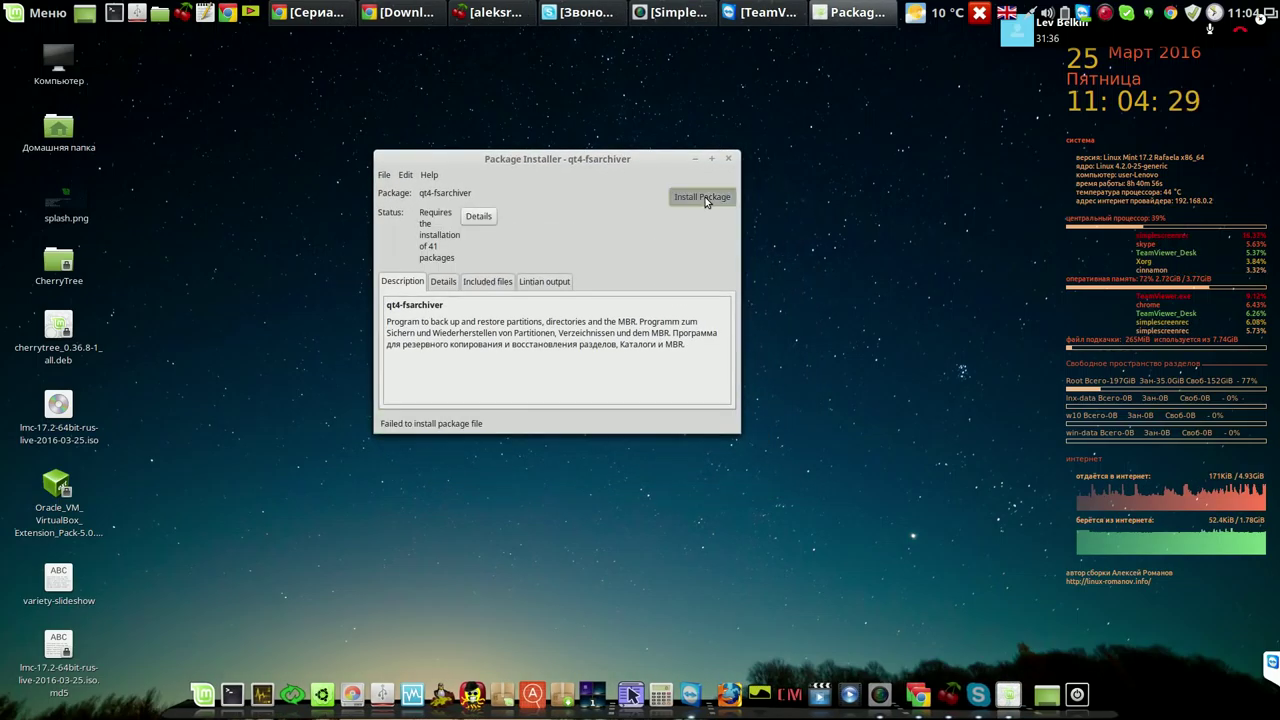
click(703, 197)
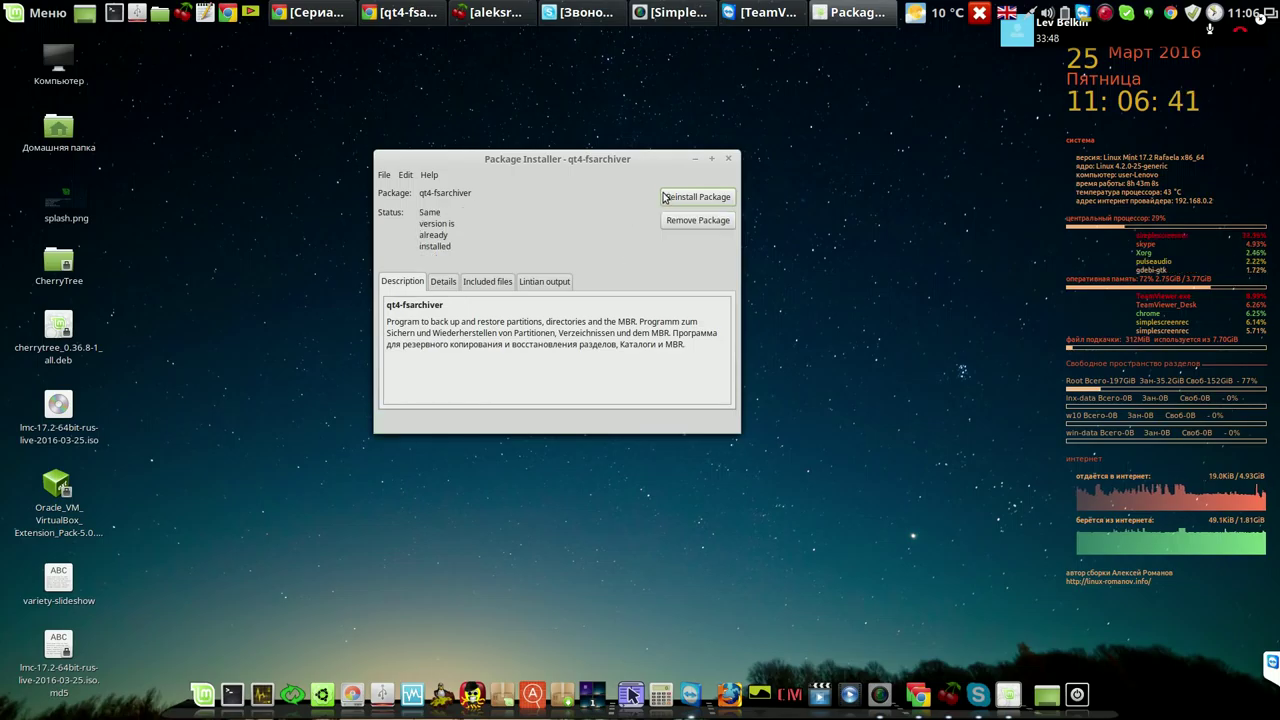
click(728, 159)
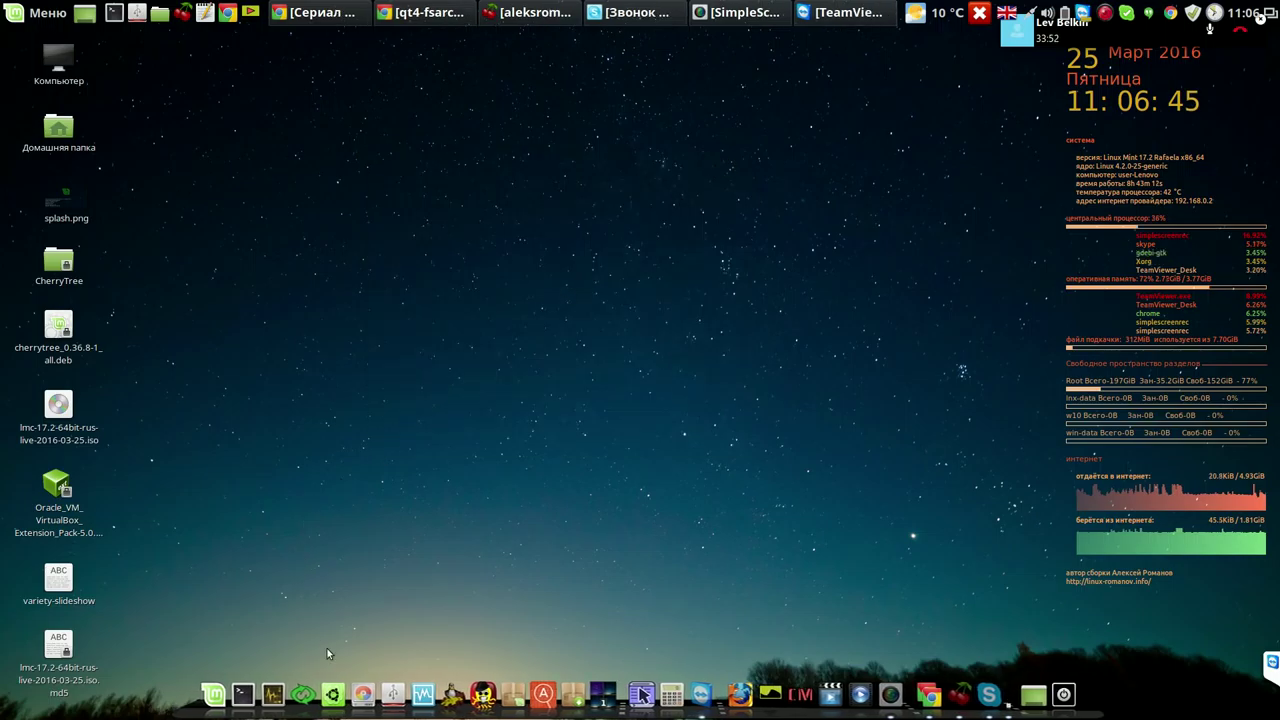
- Launch GParted with the administrator password and reposition and enlarge its window to show the whole partition table
click(366, 688)
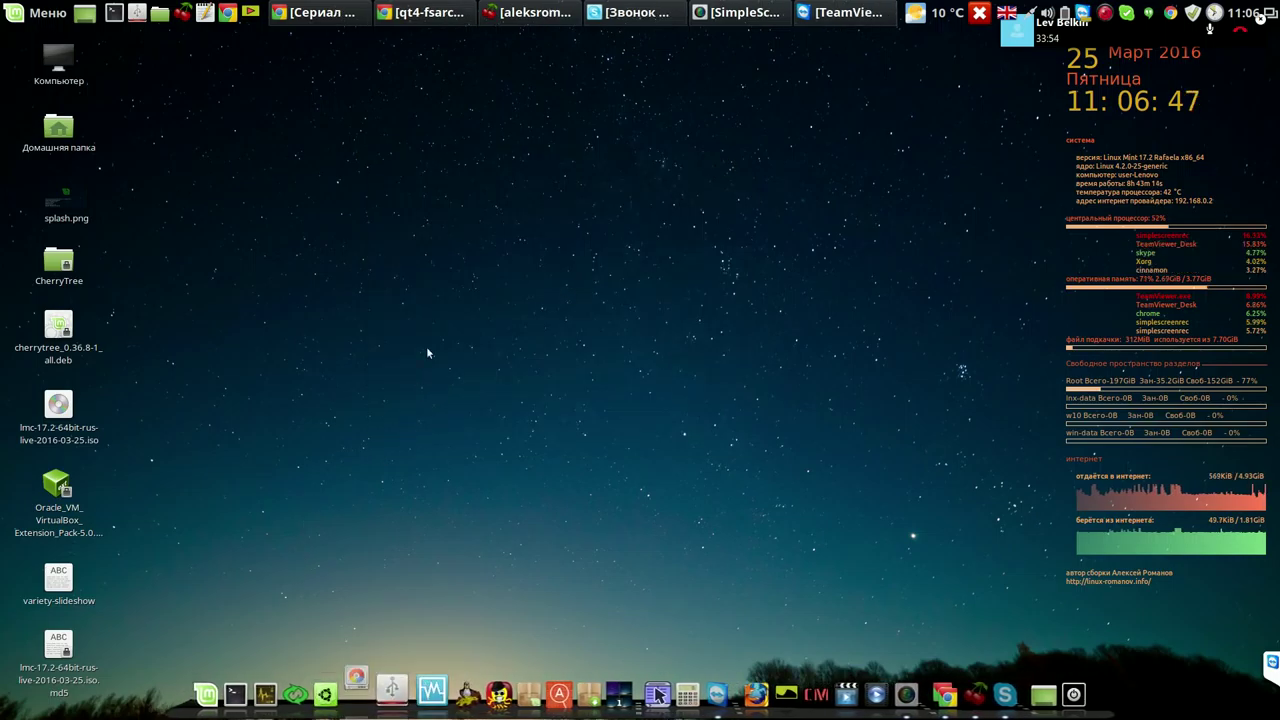
text(***)
key(Return)
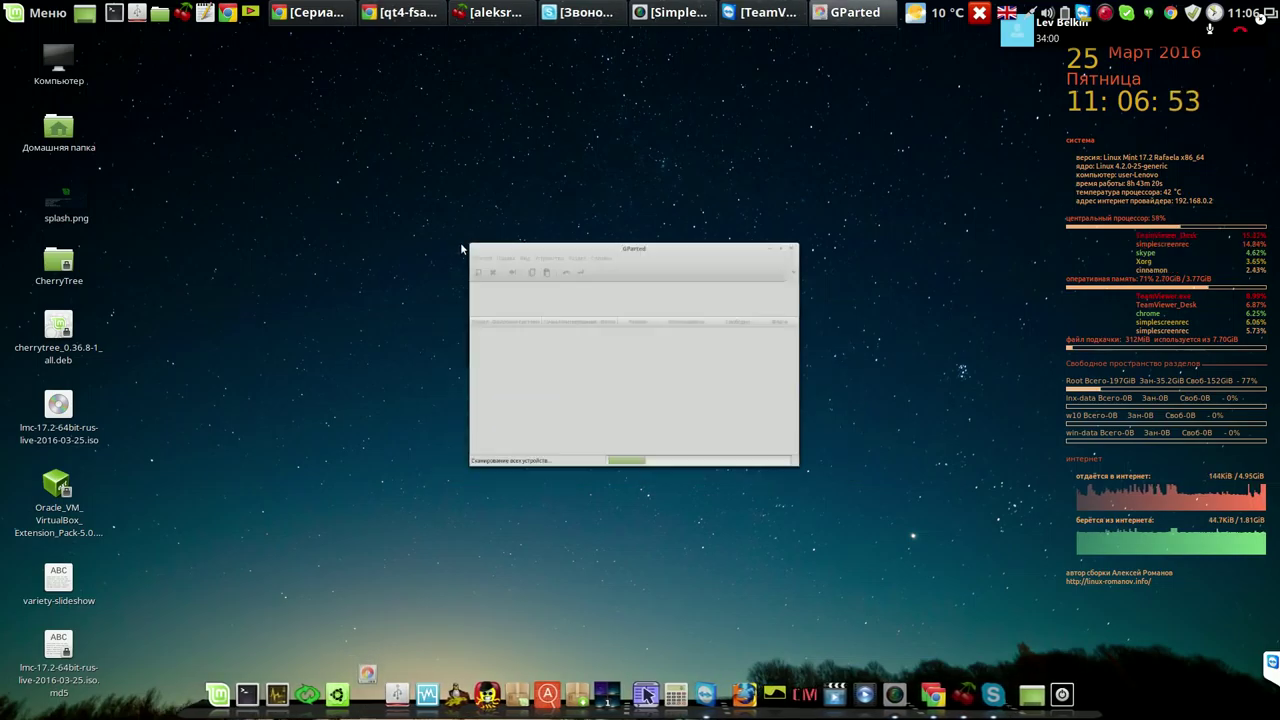
drag(695, 194, 461, 66)
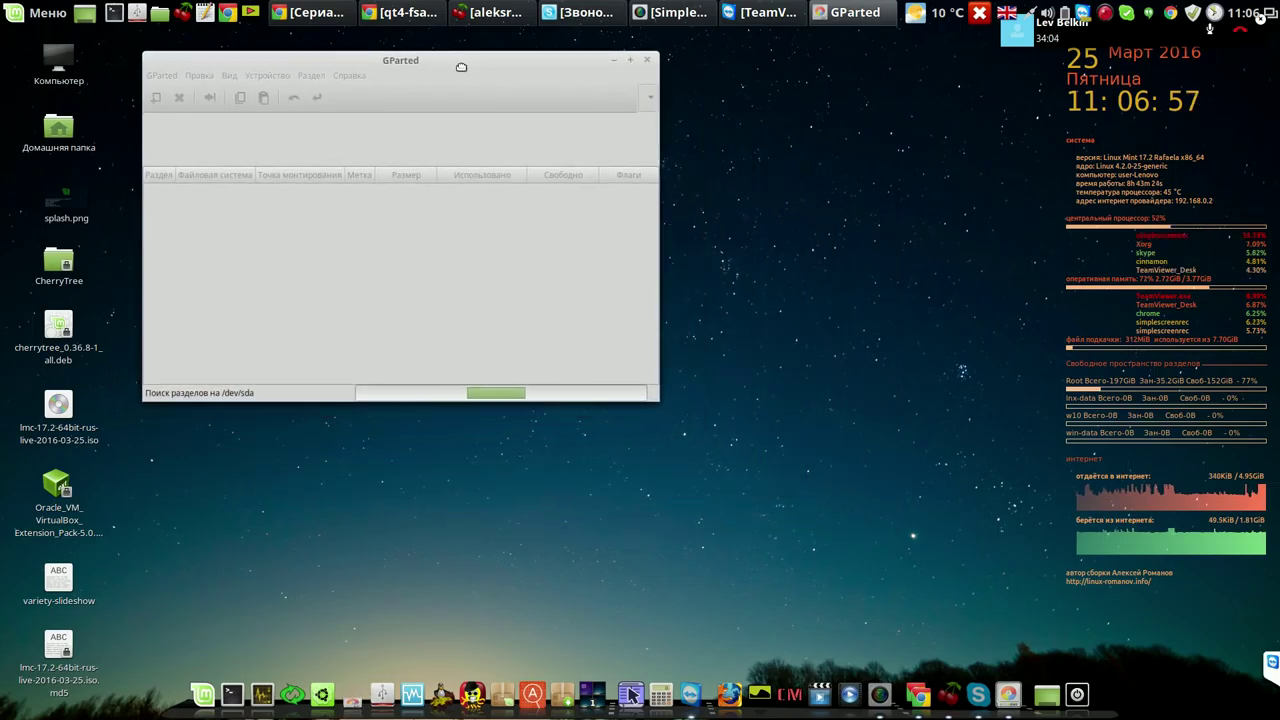
drag(649, 396, 939, 574)
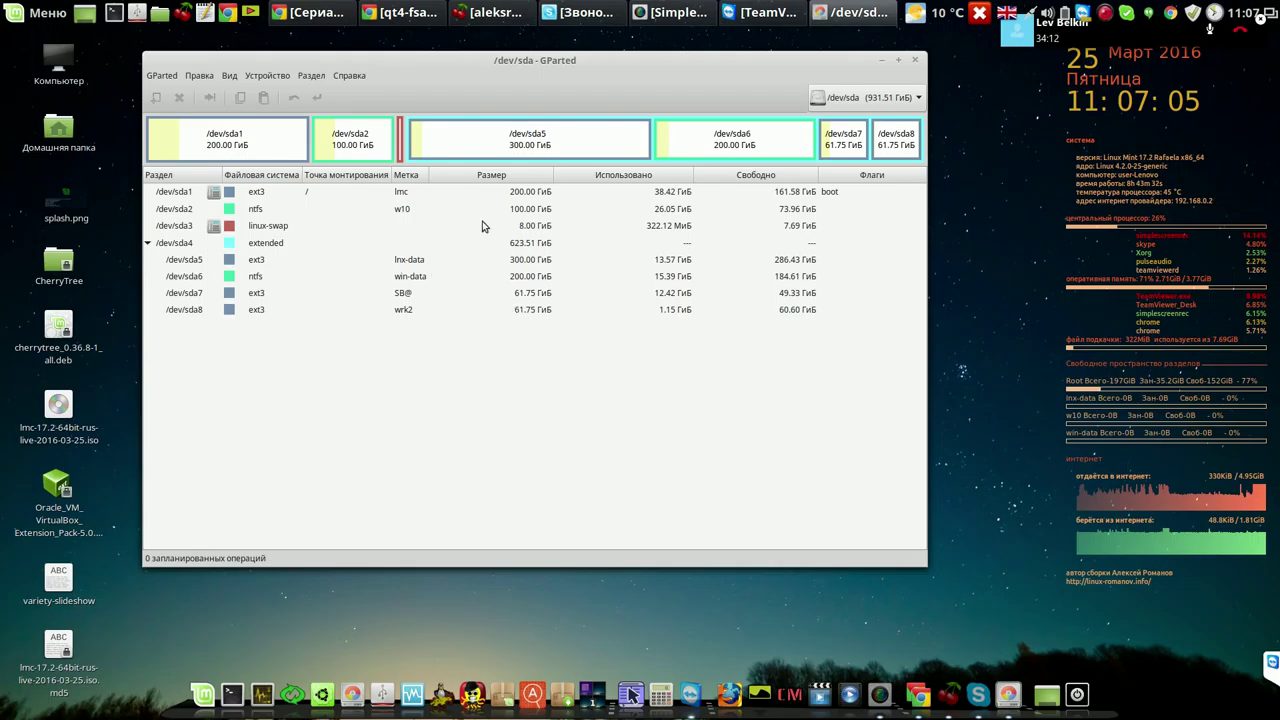
- Examine the sizes and used space of partitions /dev/sda1, /dev/sda5 and /dev/sda7 in the partition list
click(540, 193)
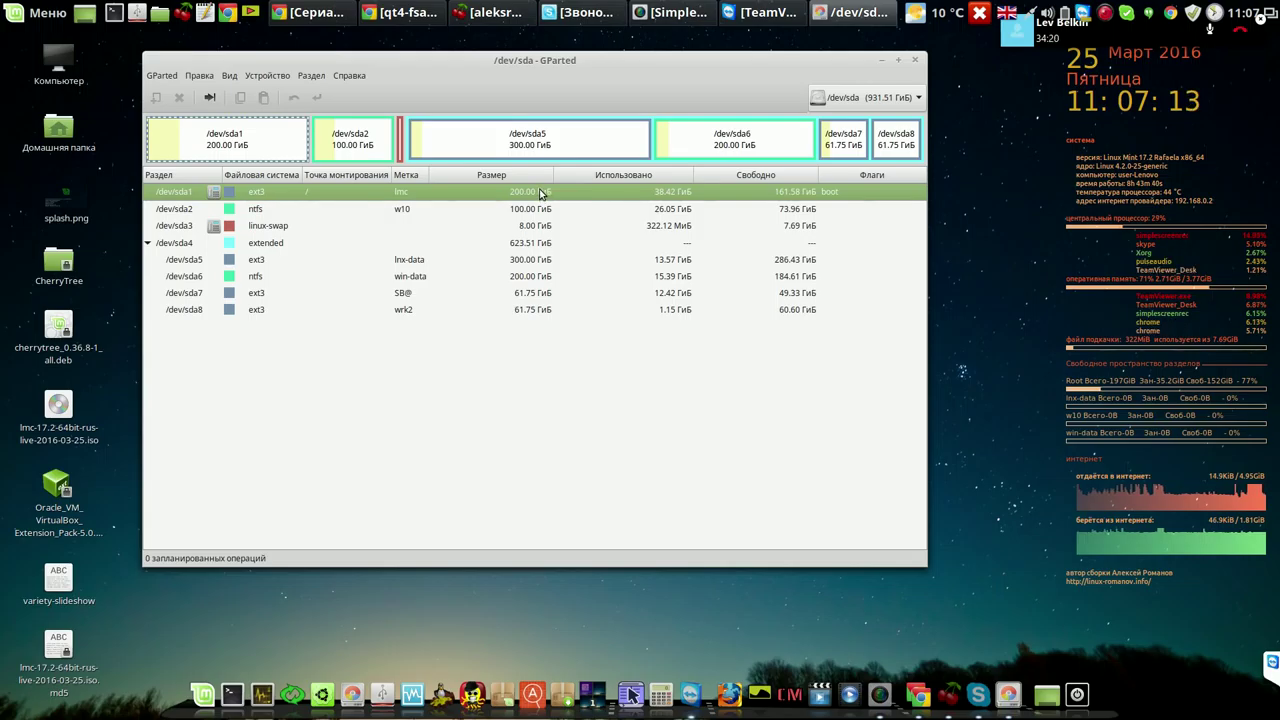
click(537, 295)
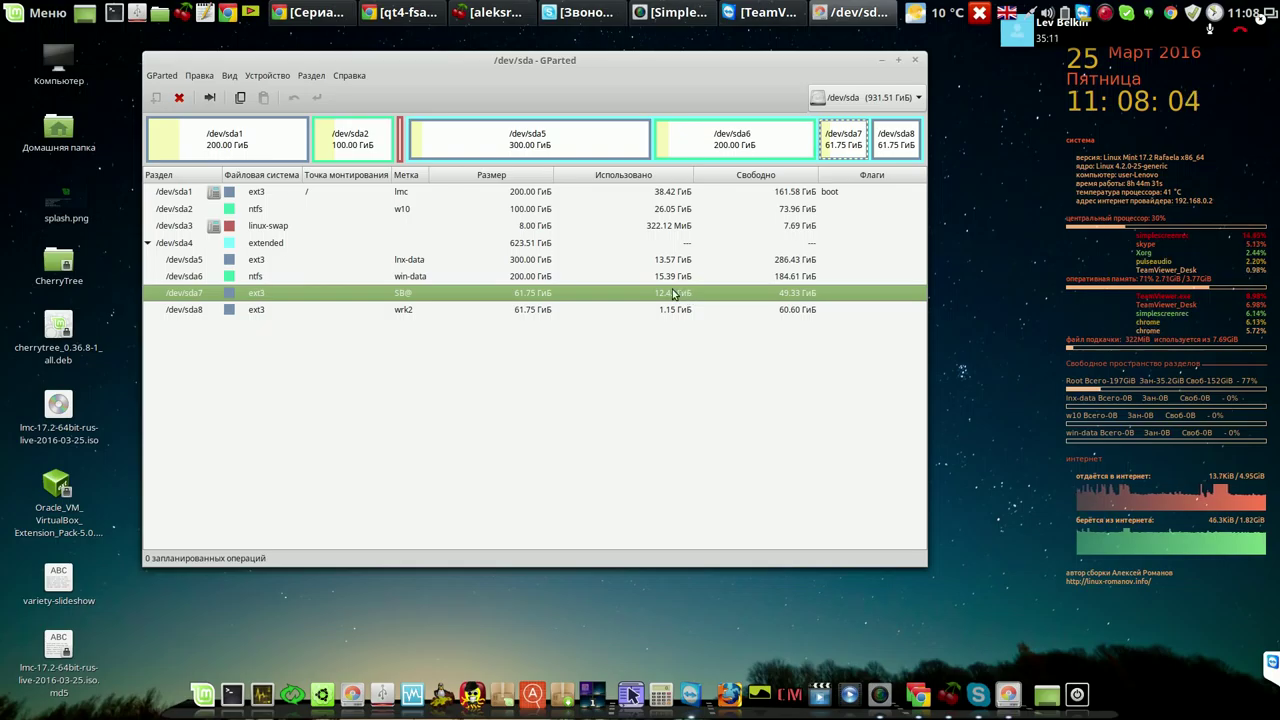
click(549, 262)
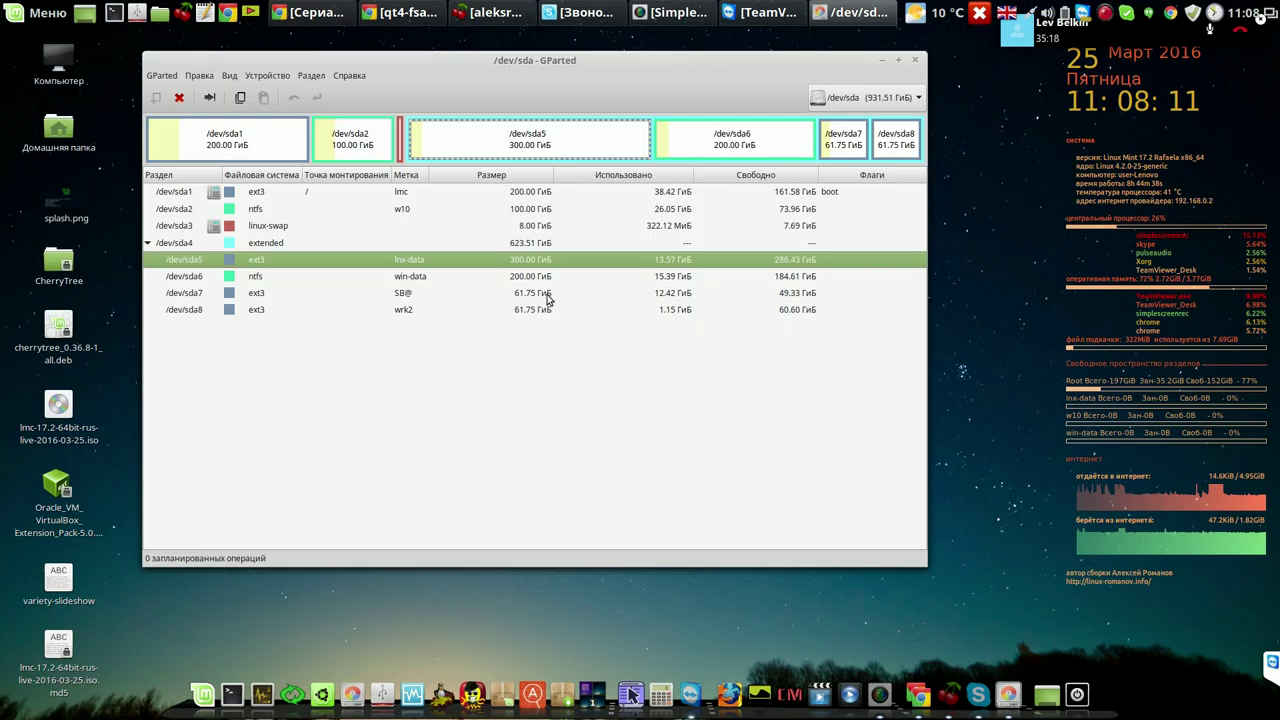
click(547, 293)
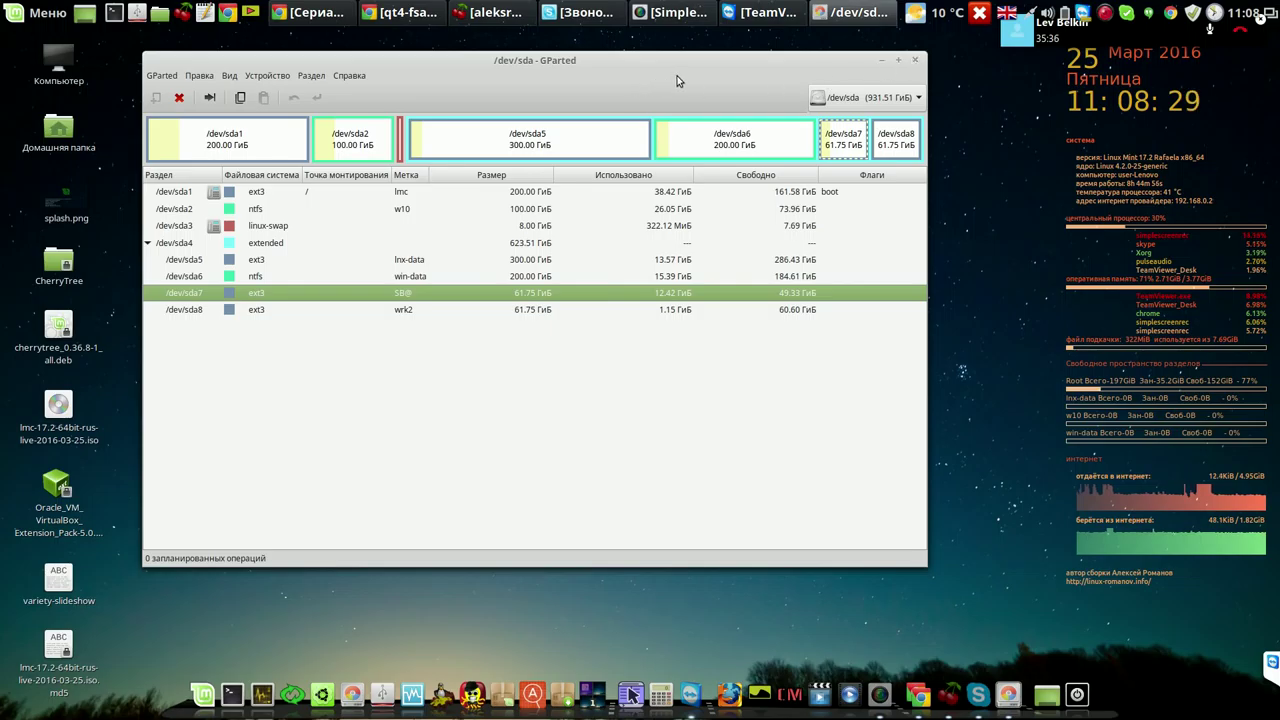
- Close the GParted window
click(917, 63)
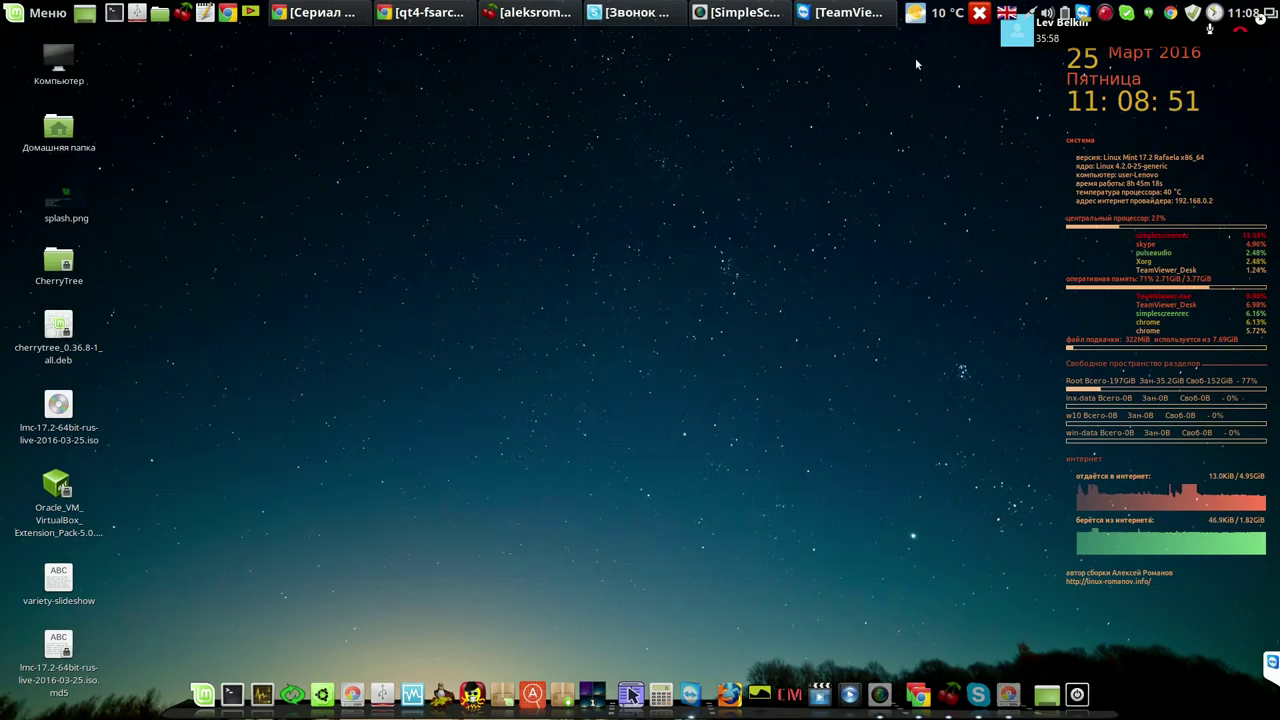
click(35, 14)
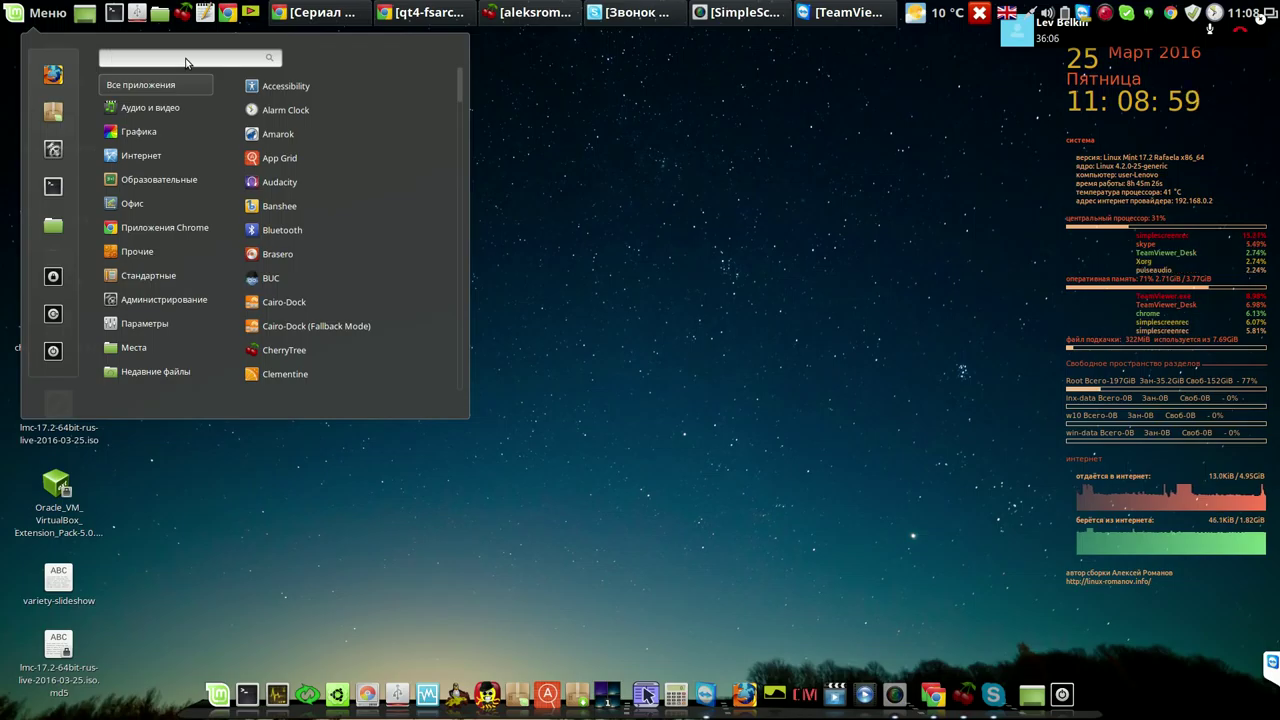
text(fs)
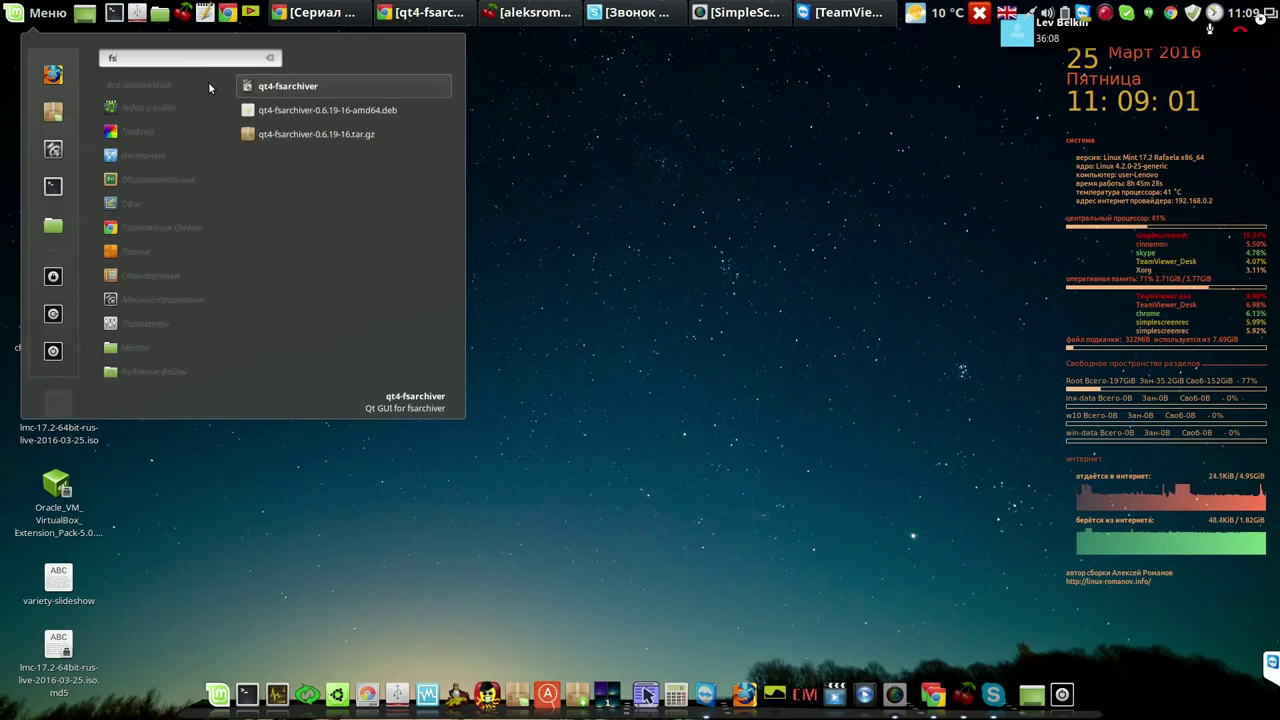
click(288, 86)
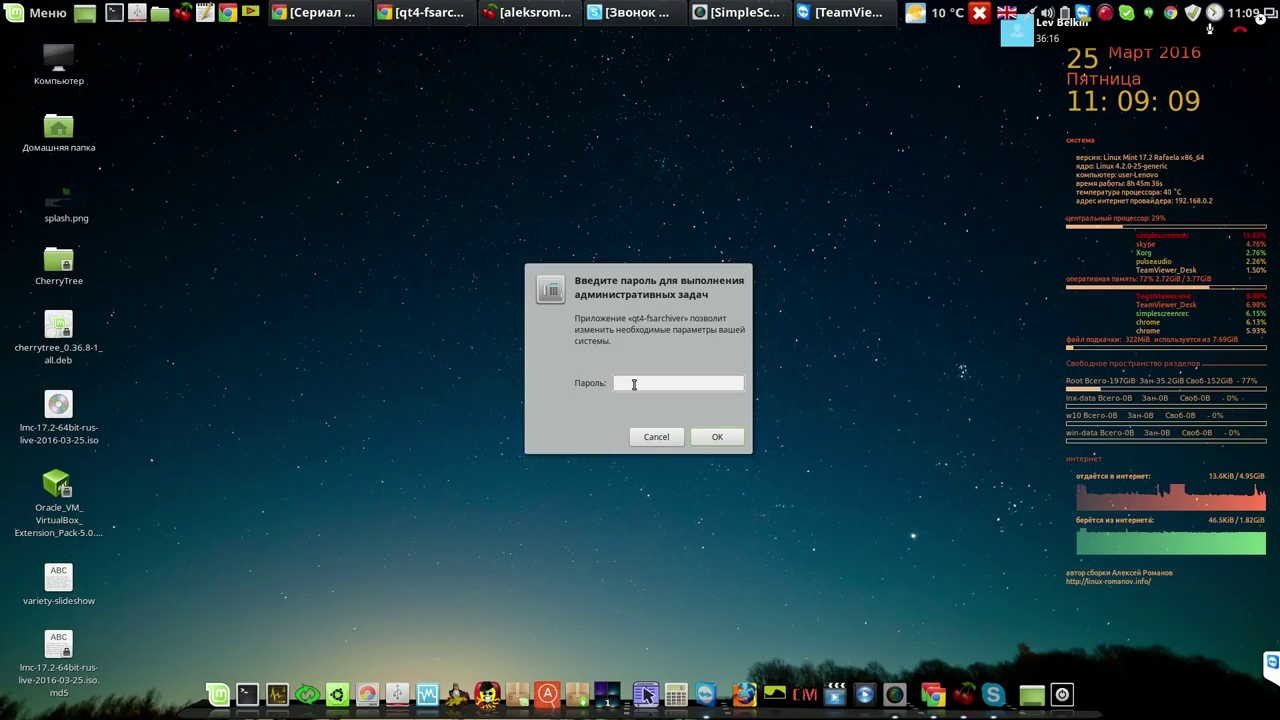
click(656, 437)
- Find qt4-fsarchiver by searching the applications for "fs" and add its launcher to the desktop panel
click(46, 14)
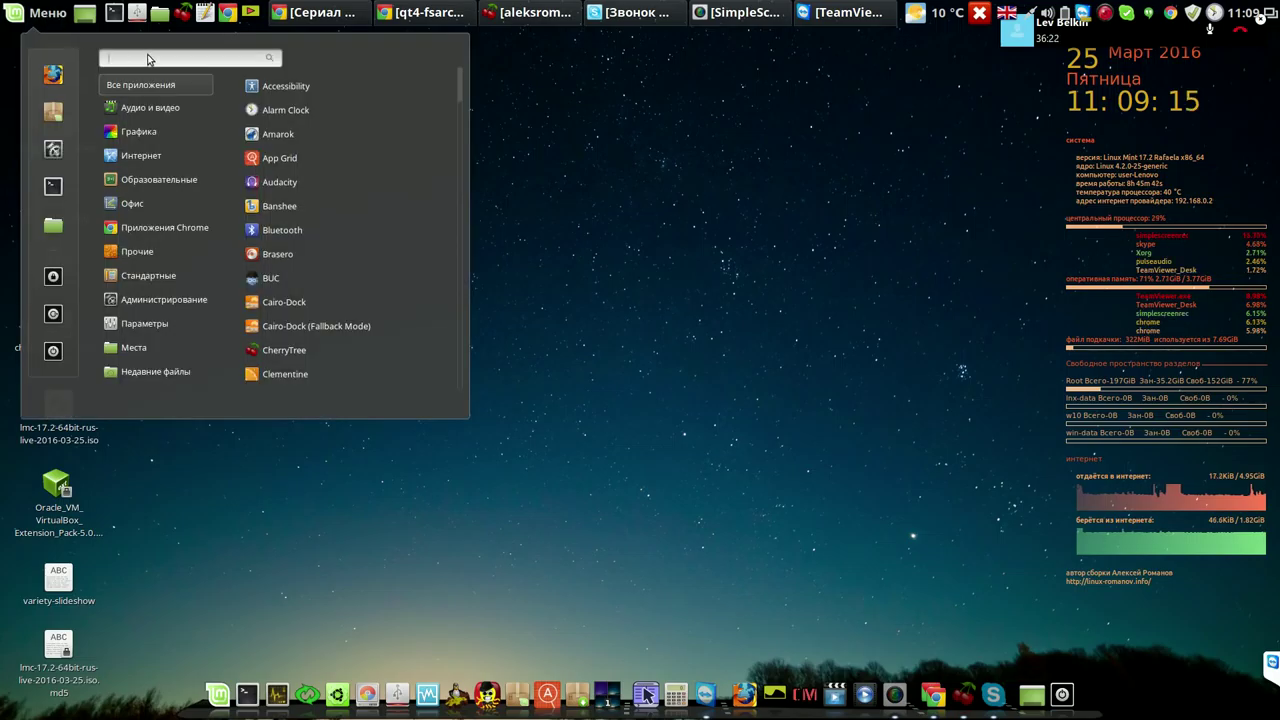
text(fs)
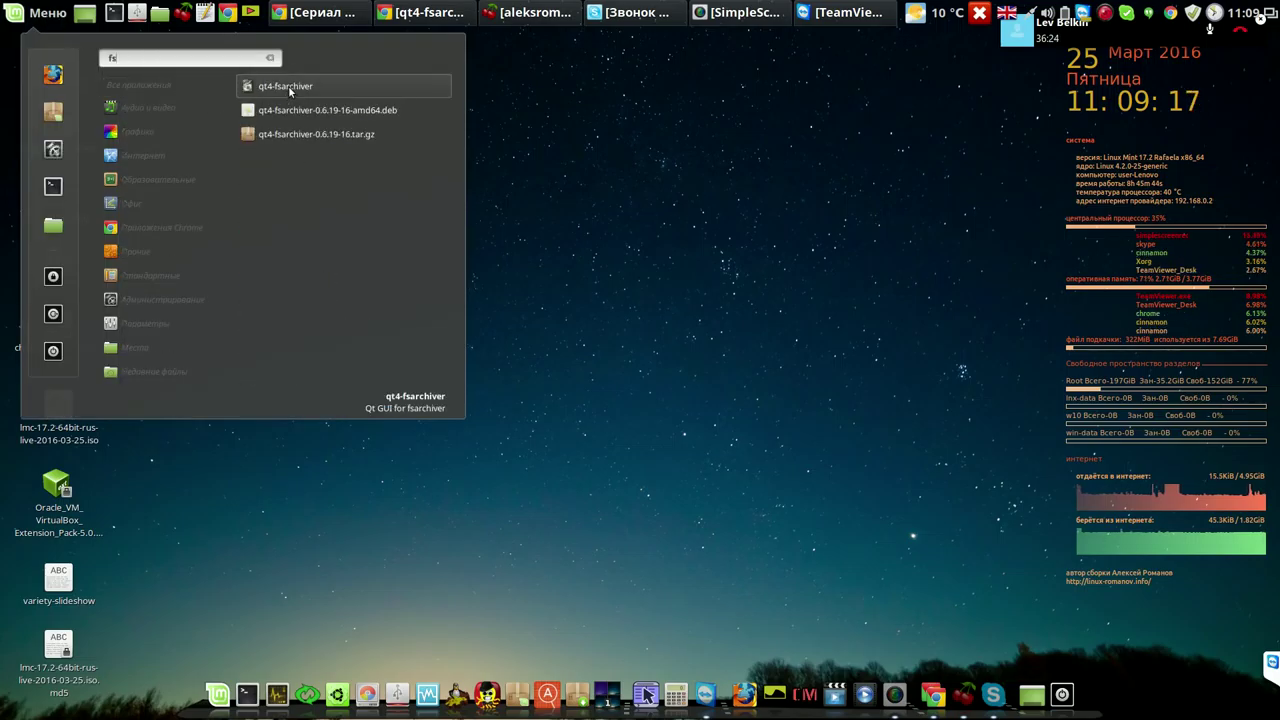
right_click(288, 85)
click(301, 110)
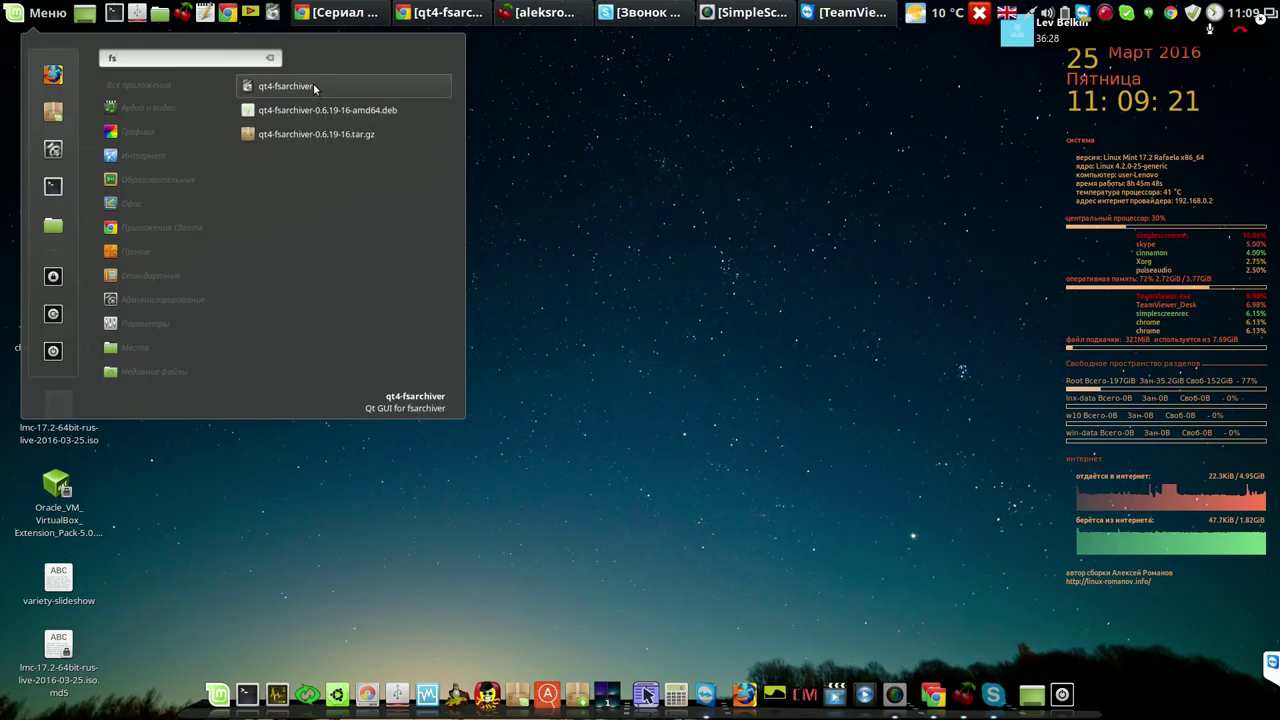
- Launch qt4-fsarchiver with the administrator password, decline showing the Readme notice at startup, and reposition the main window
click(313, 88)
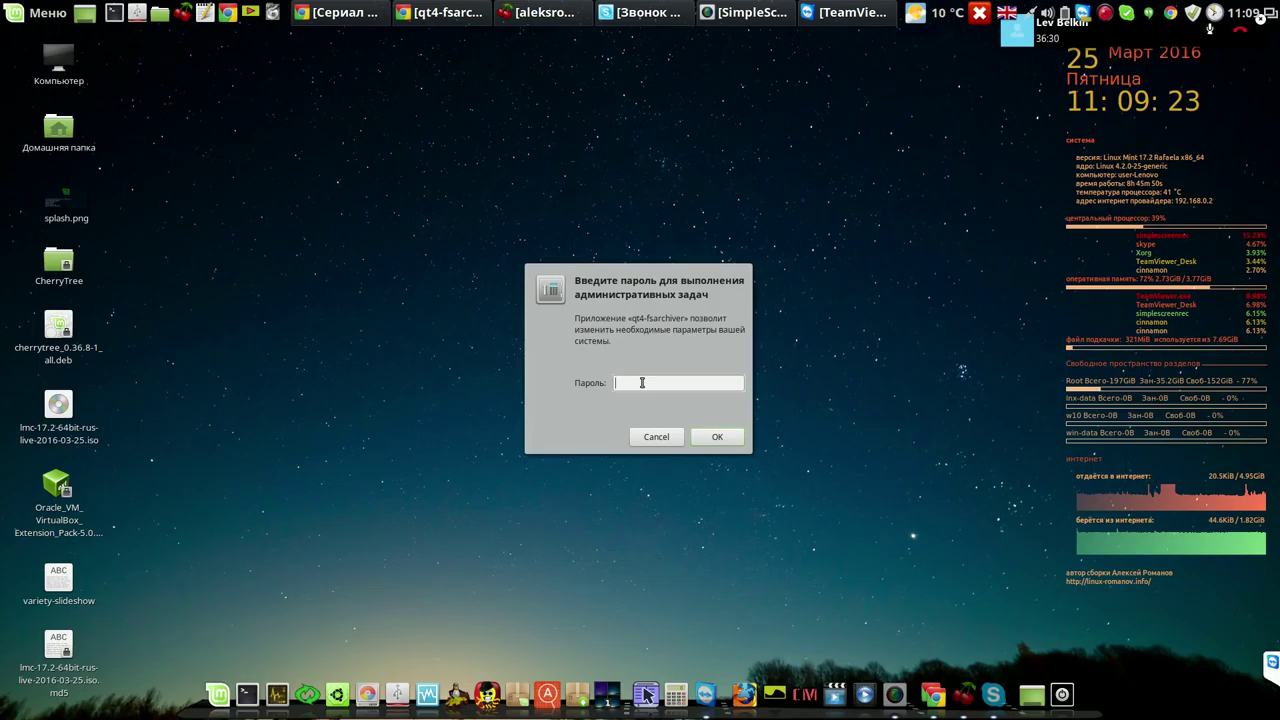
text(****)
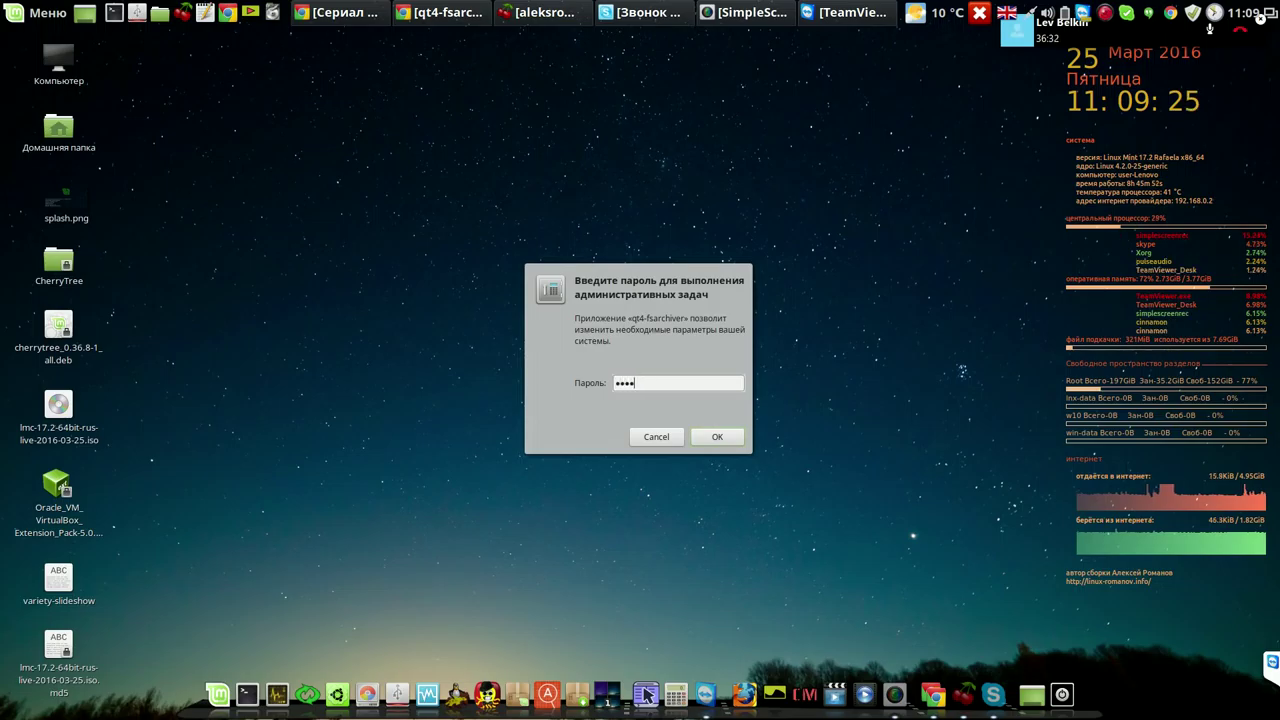
click(711, 443)
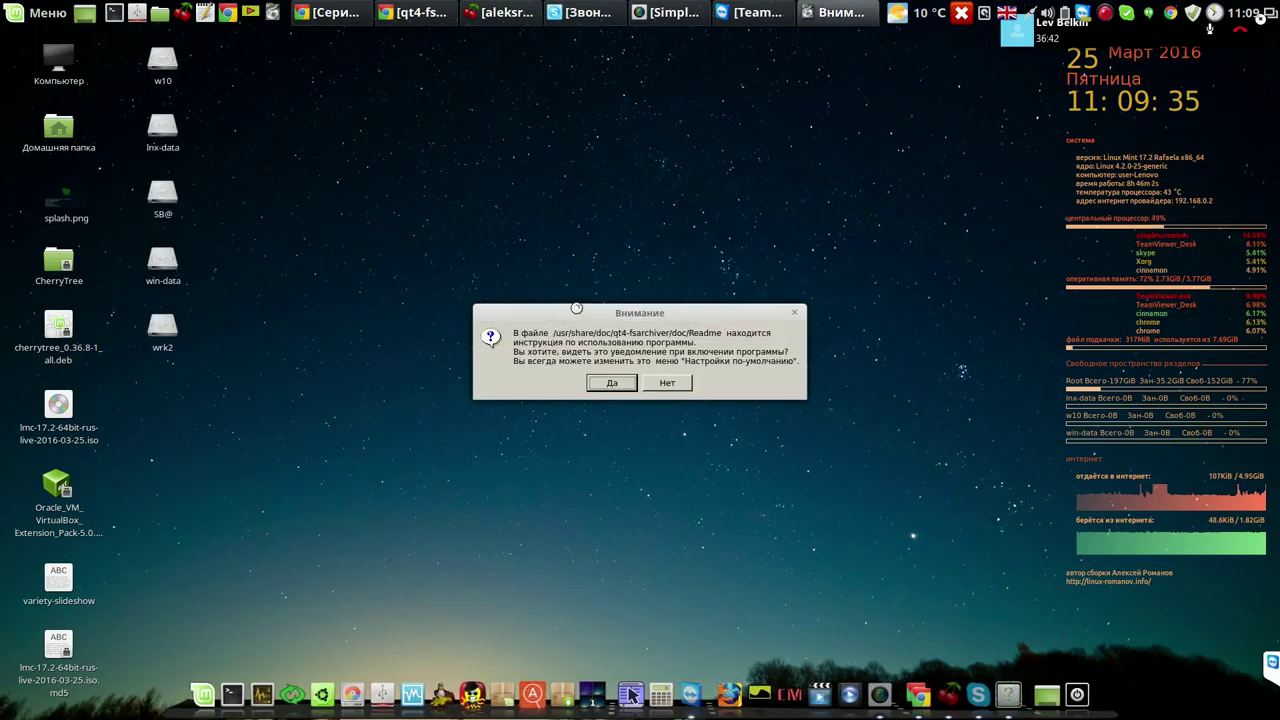
drag(576, 309, 437, 145)
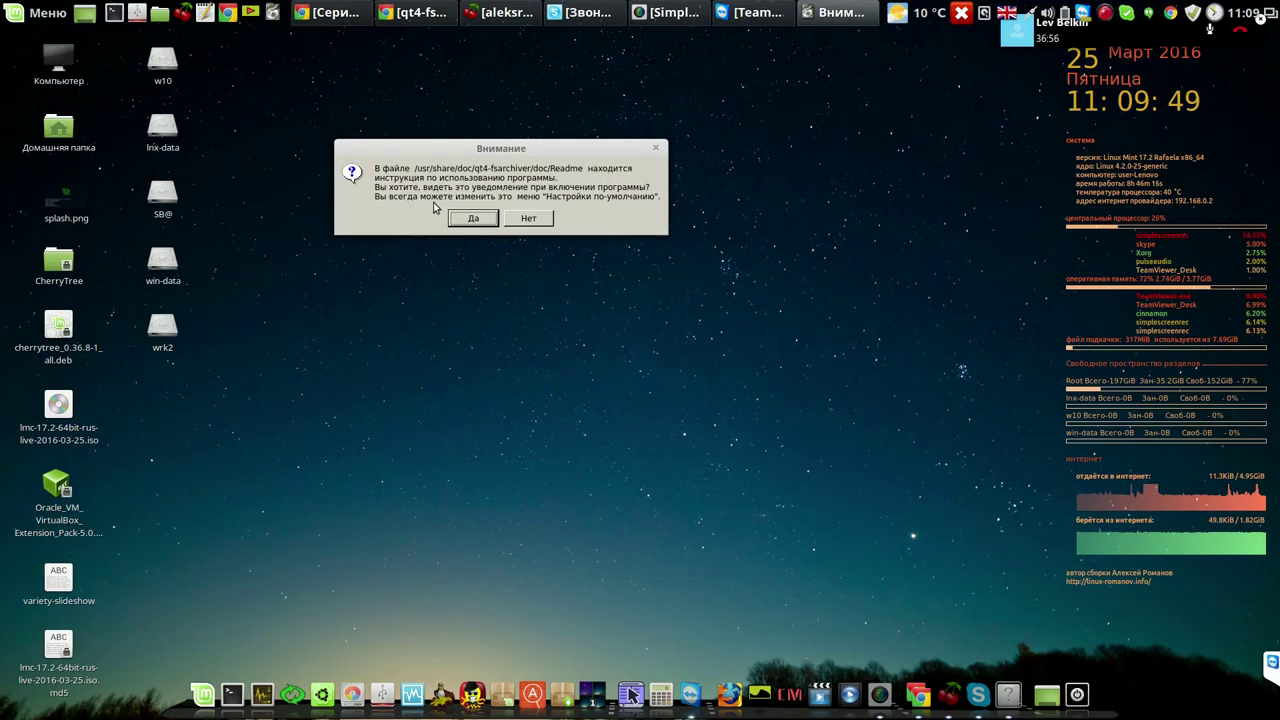
click(520, 218)
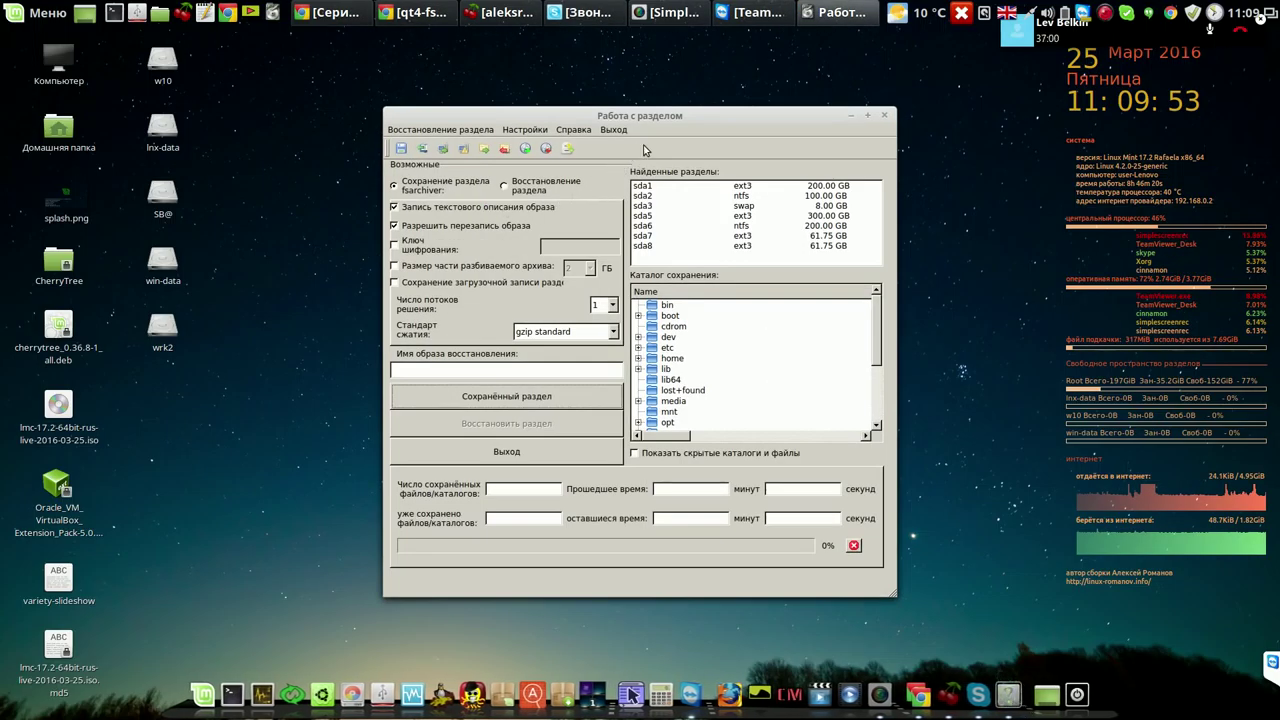
drag(684, 114, 557, 63)
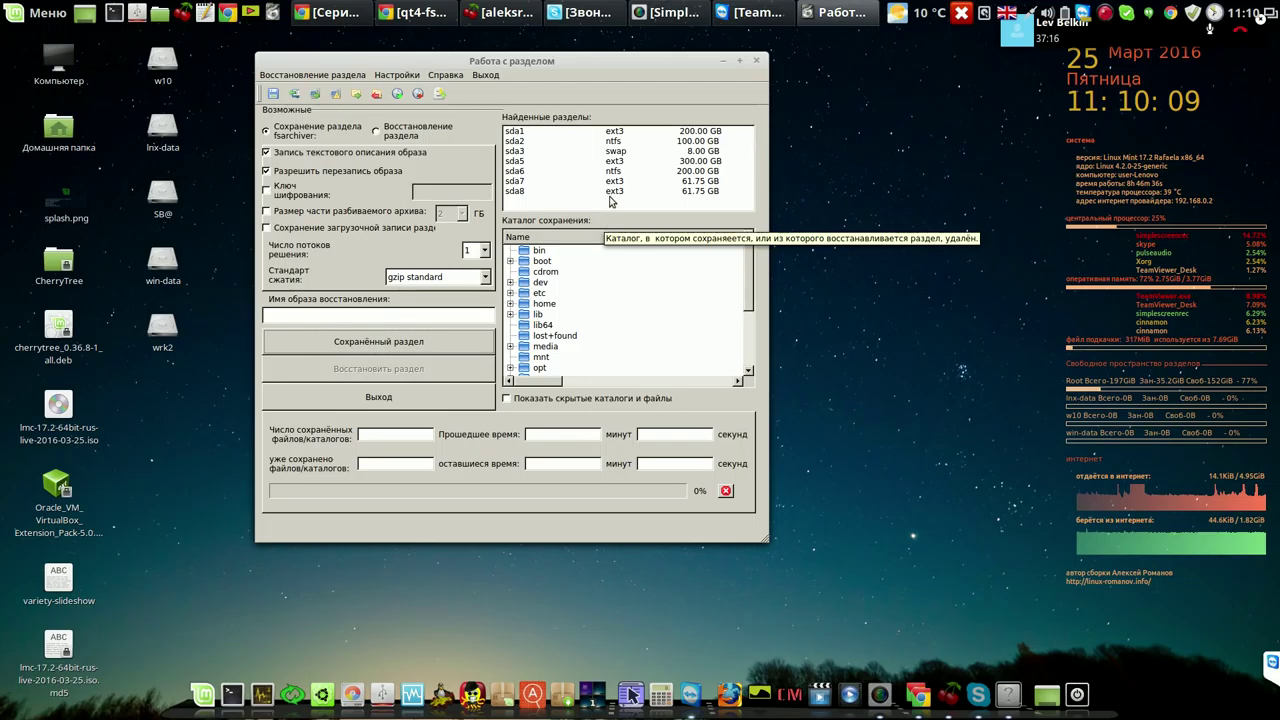
drag(670, 59, 848, 63)
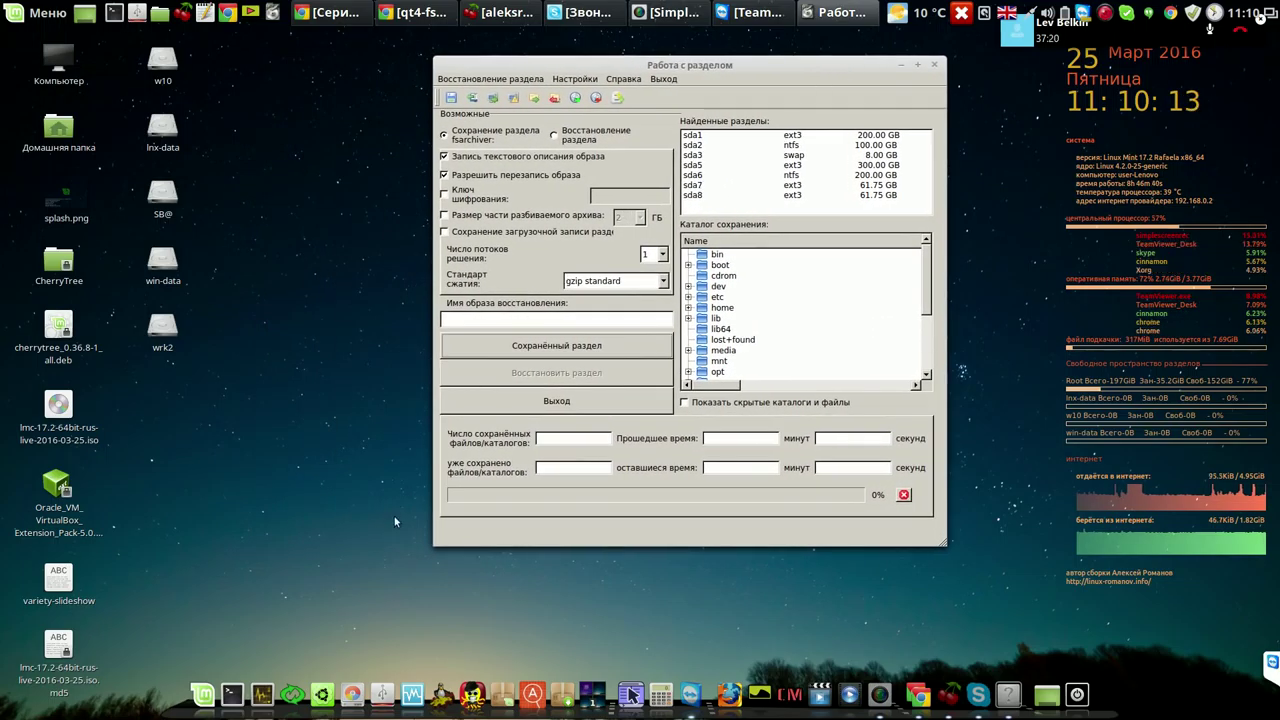
- Launch GParted with the administrator password, check /dev/sda7 and /dev/sda5 beside the archiver's partition list, and minimize GParted
click(350, 694)
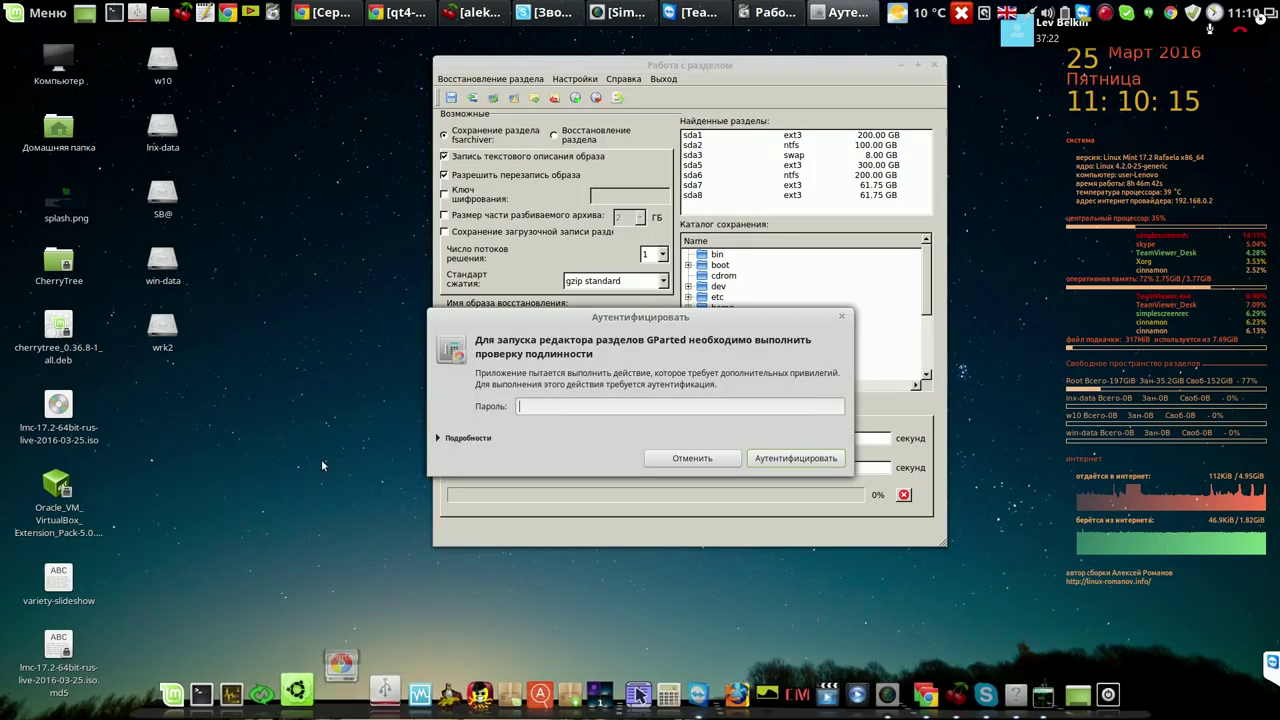
text(****)
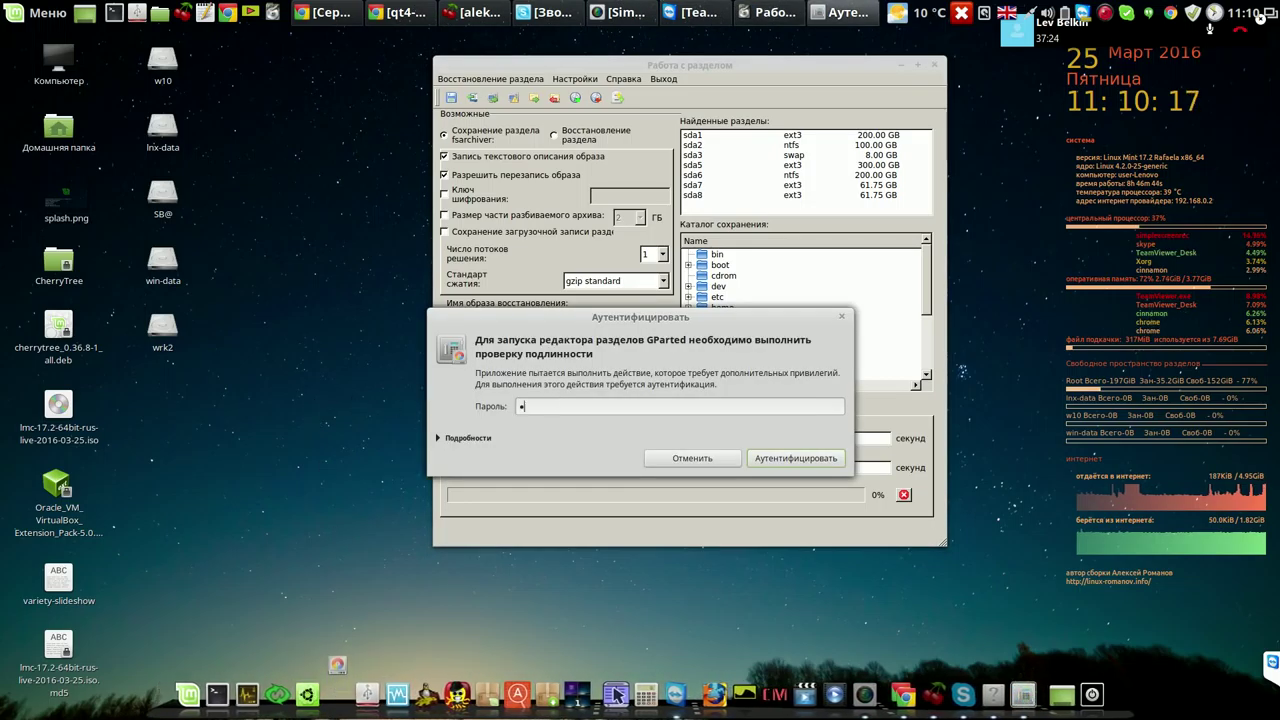
key(Return)
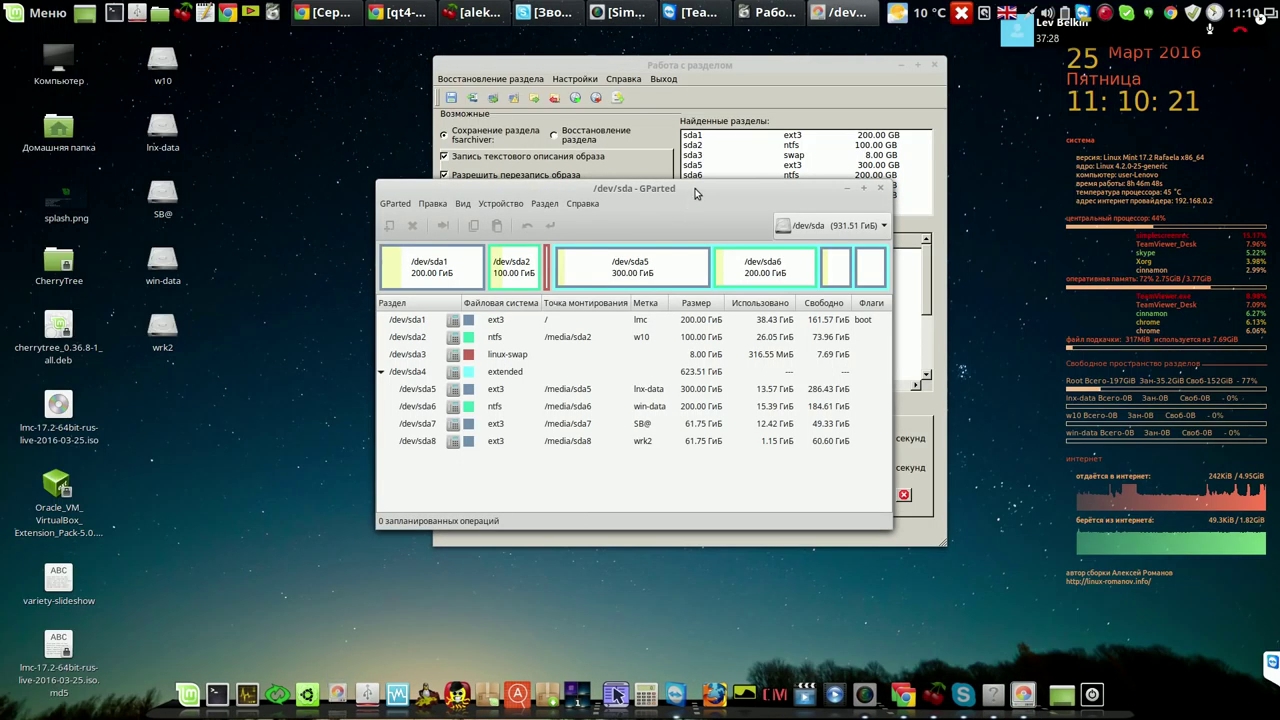
drag(670, 200, 362, 152)
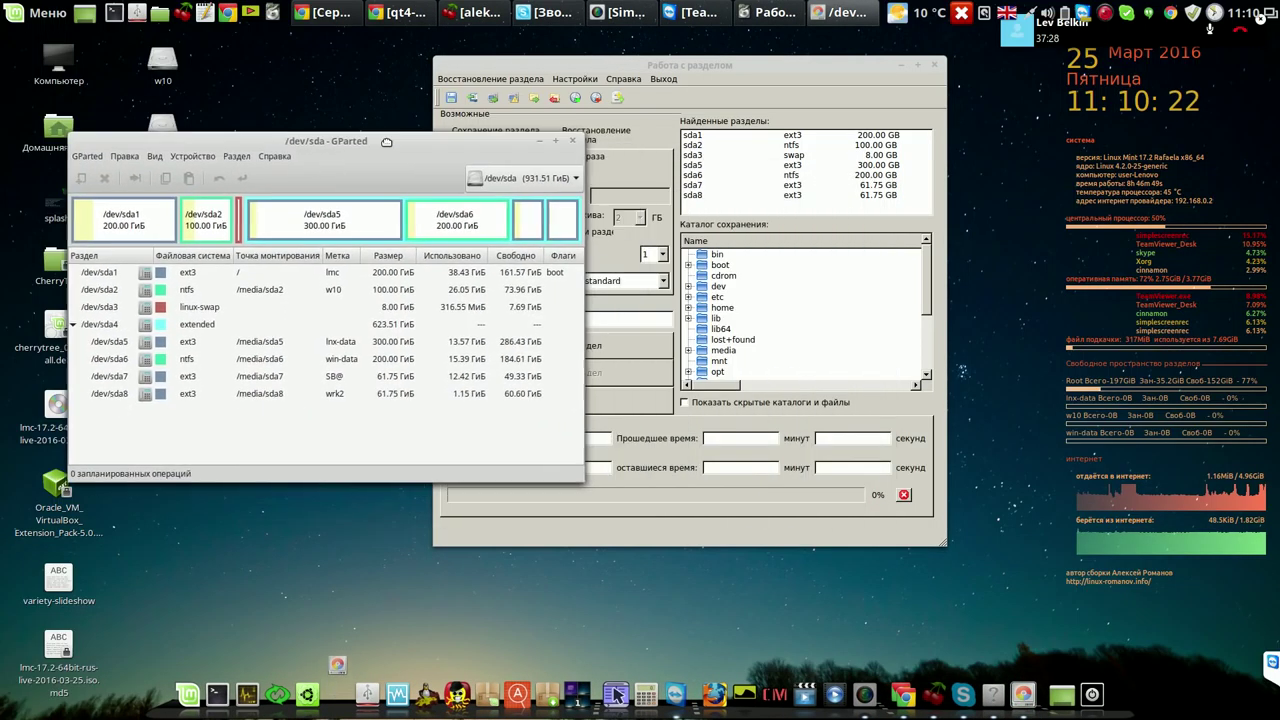
click(125, 378)
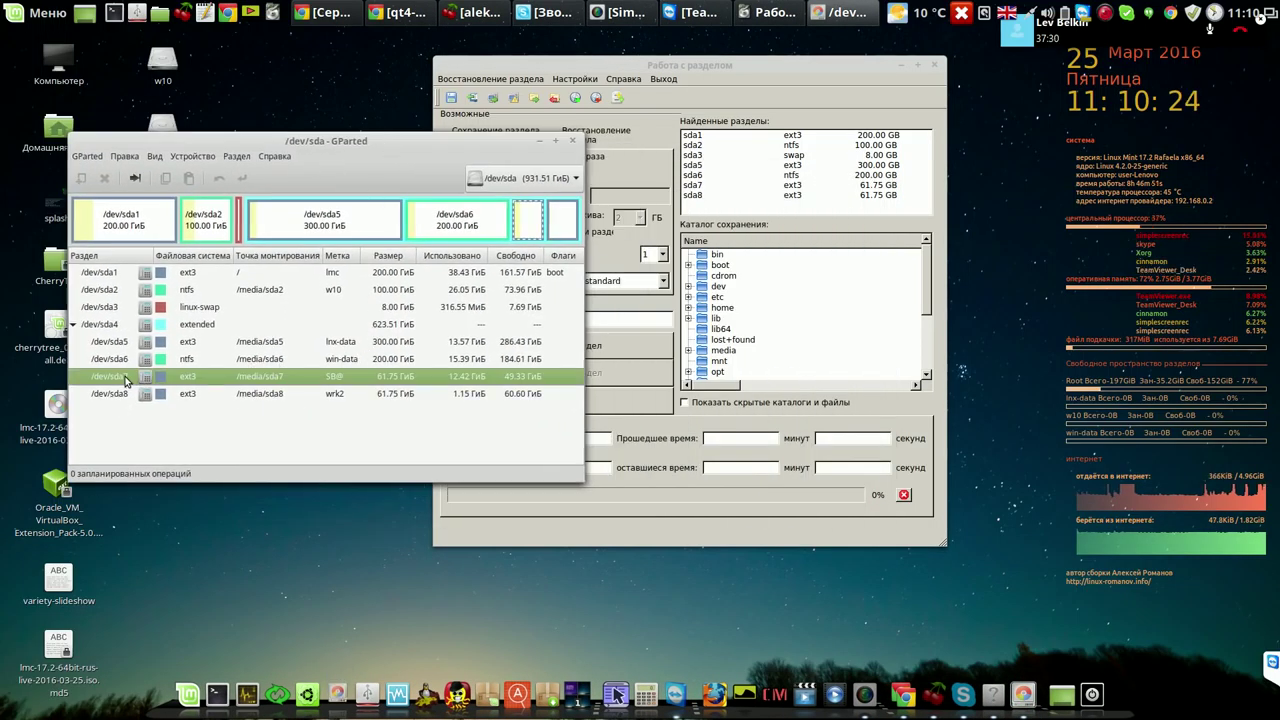
click(397, 343)
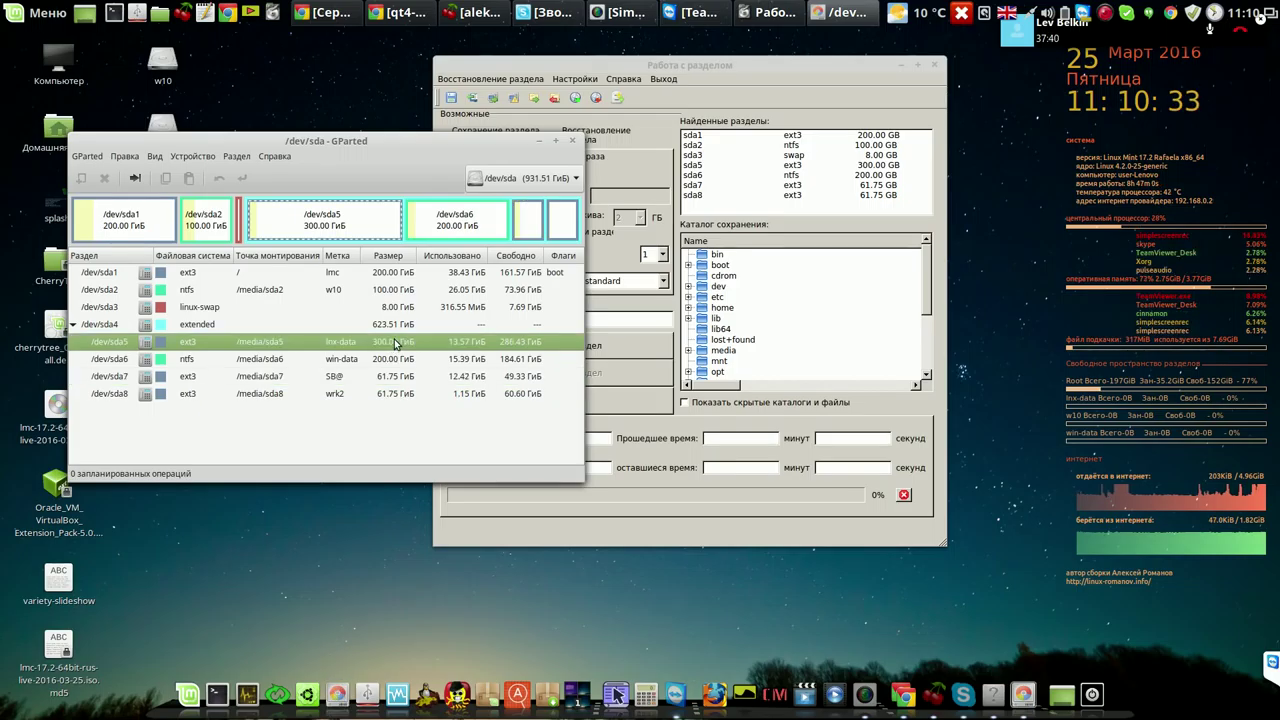
click(539, 140)
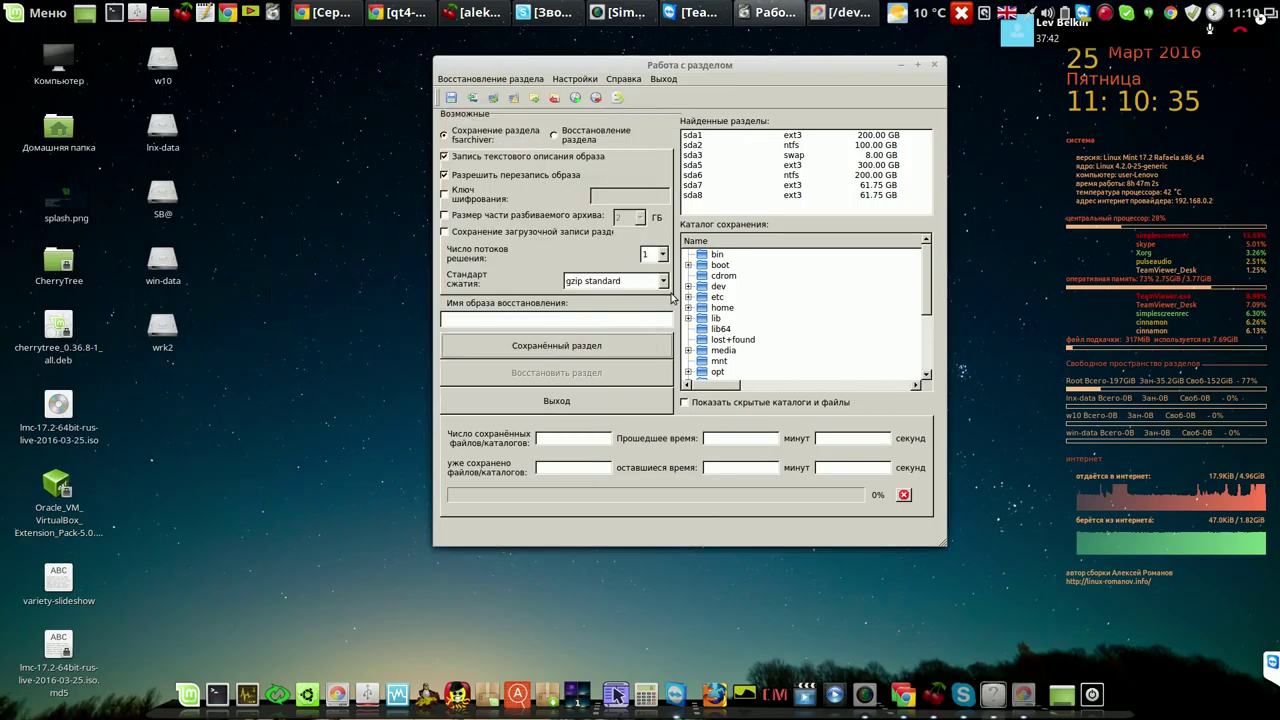
- Select sda7 as the partition to save and the folder /media/sda5/Backups as the backup destination
click(699, 187)
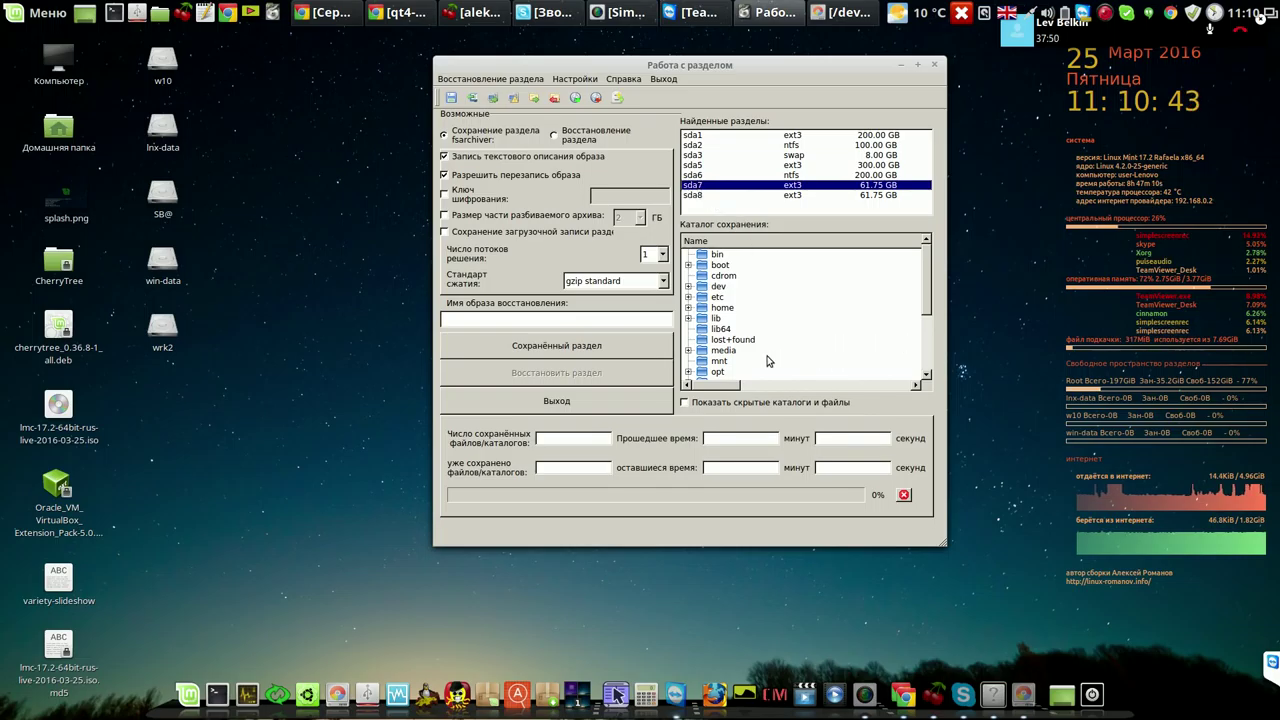
click(689, 351)
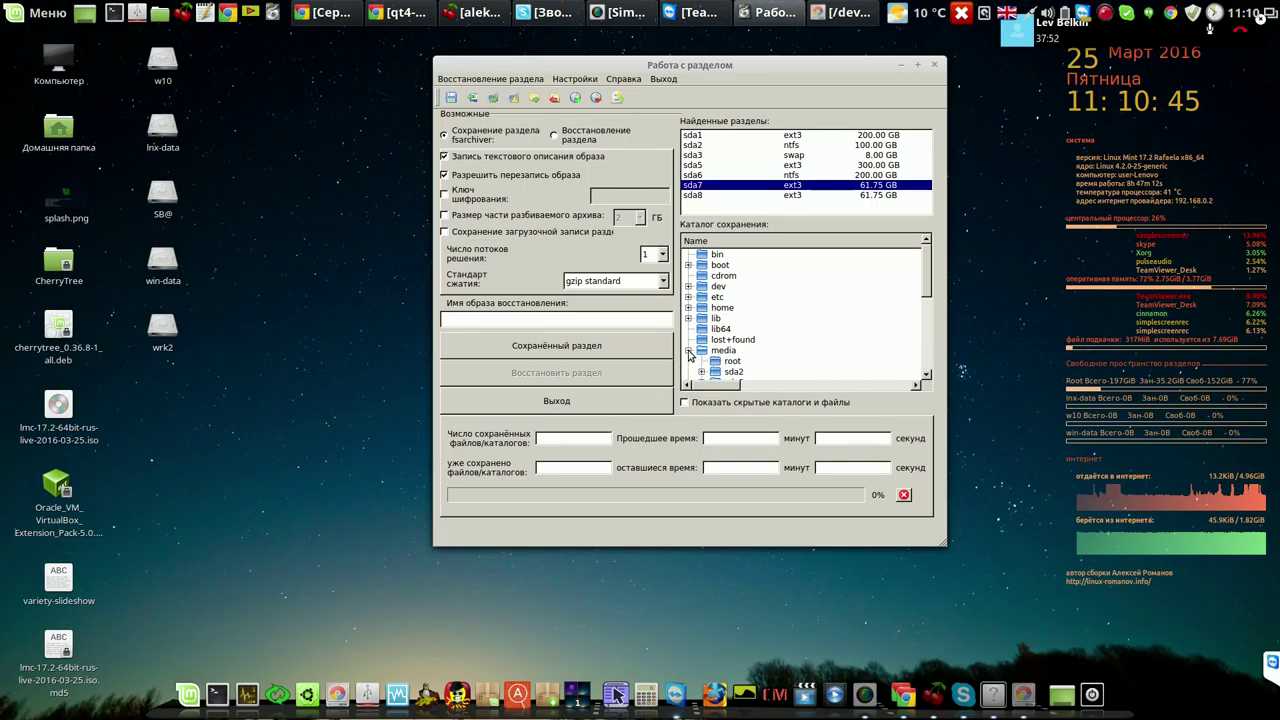
scroll(755, 317, down, 3)
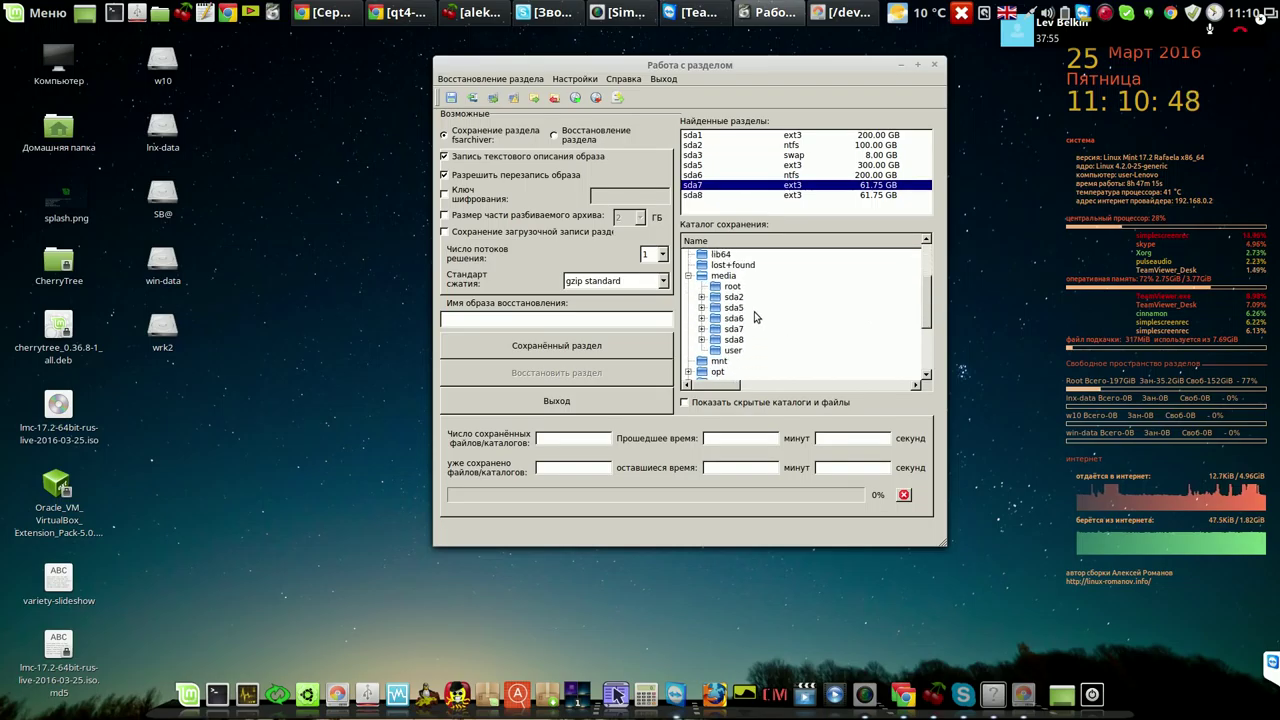
click(702, 308)
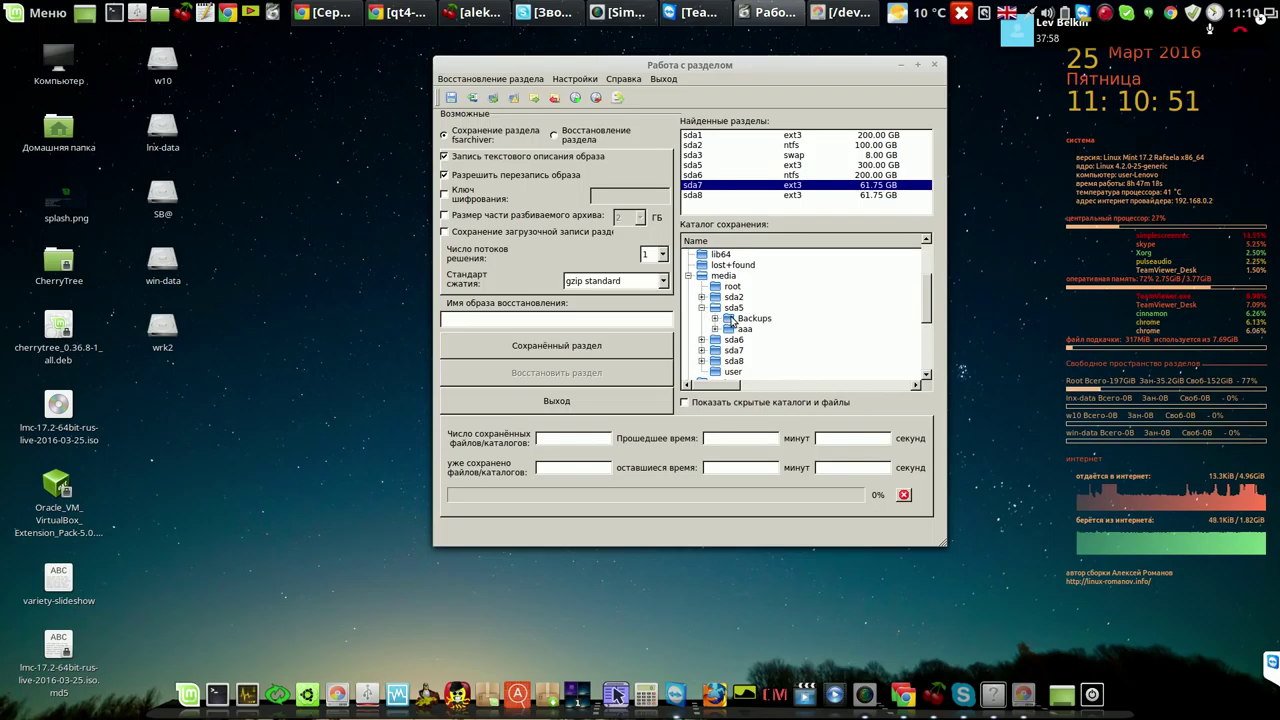
click(731, 319)
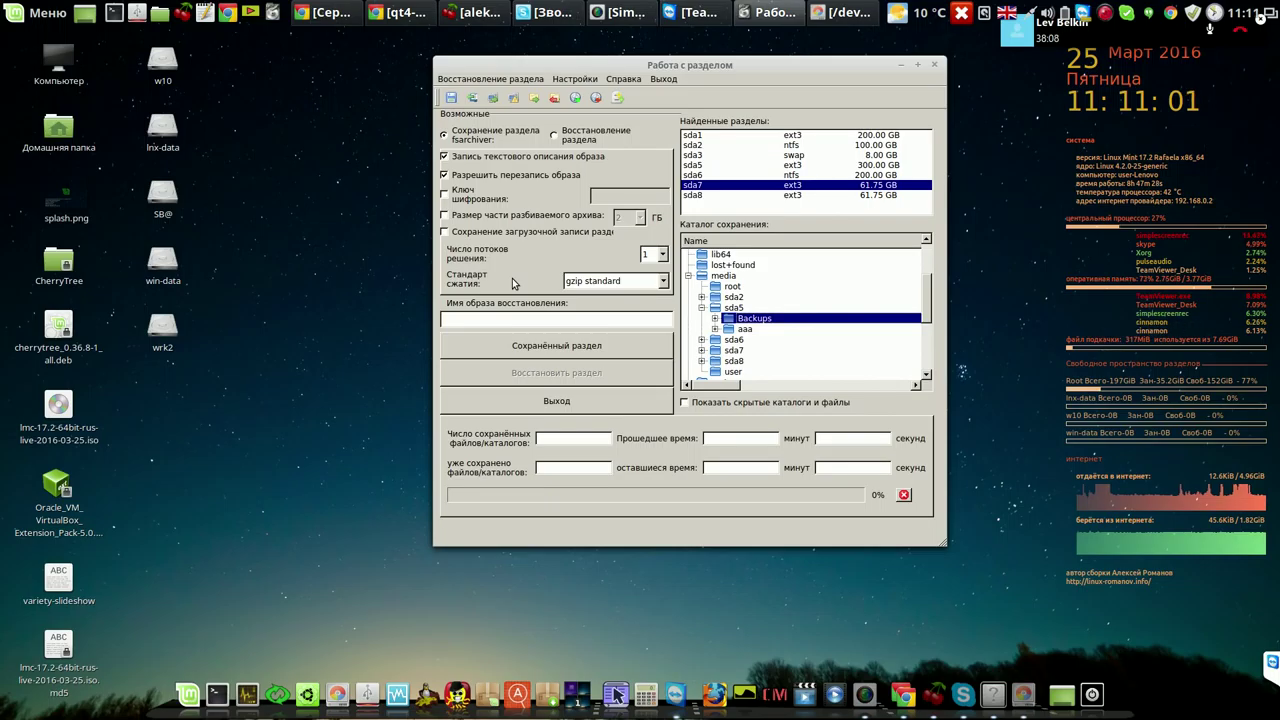
- Enable saving the boot record with the partition image and choose gzip standard compression
drag(751, 72, 598, 66)
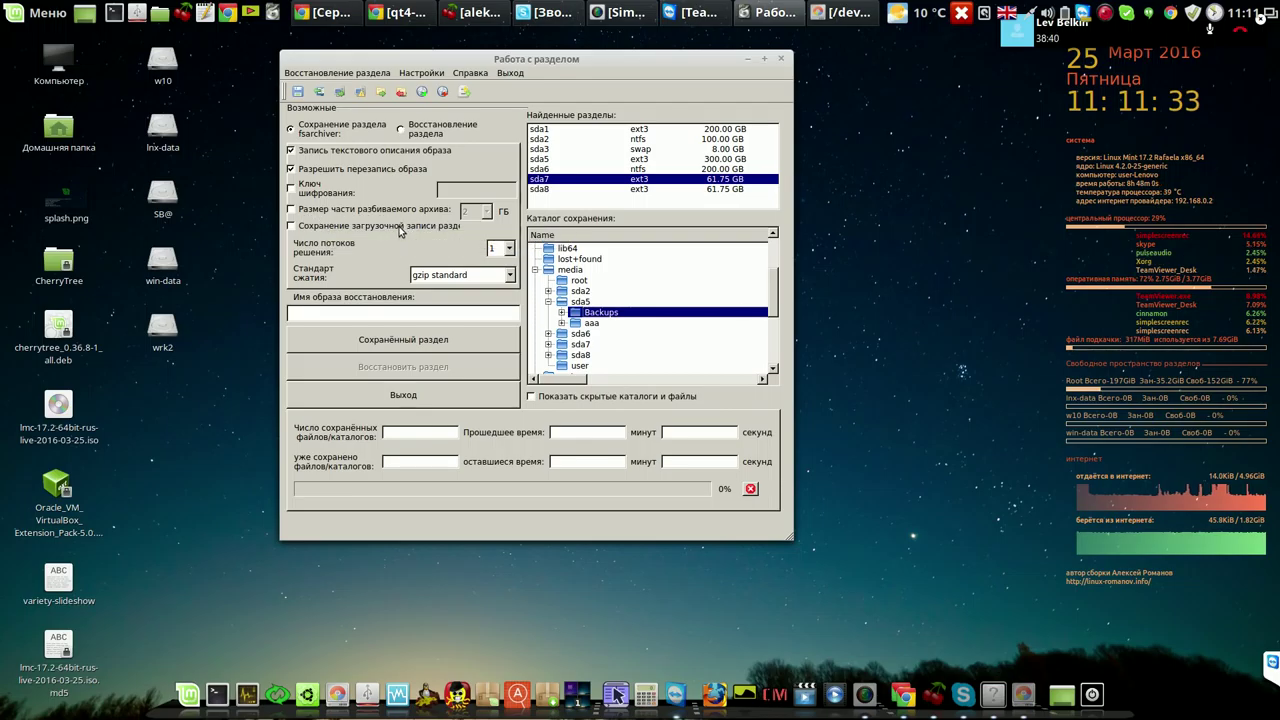
click(292, 229)
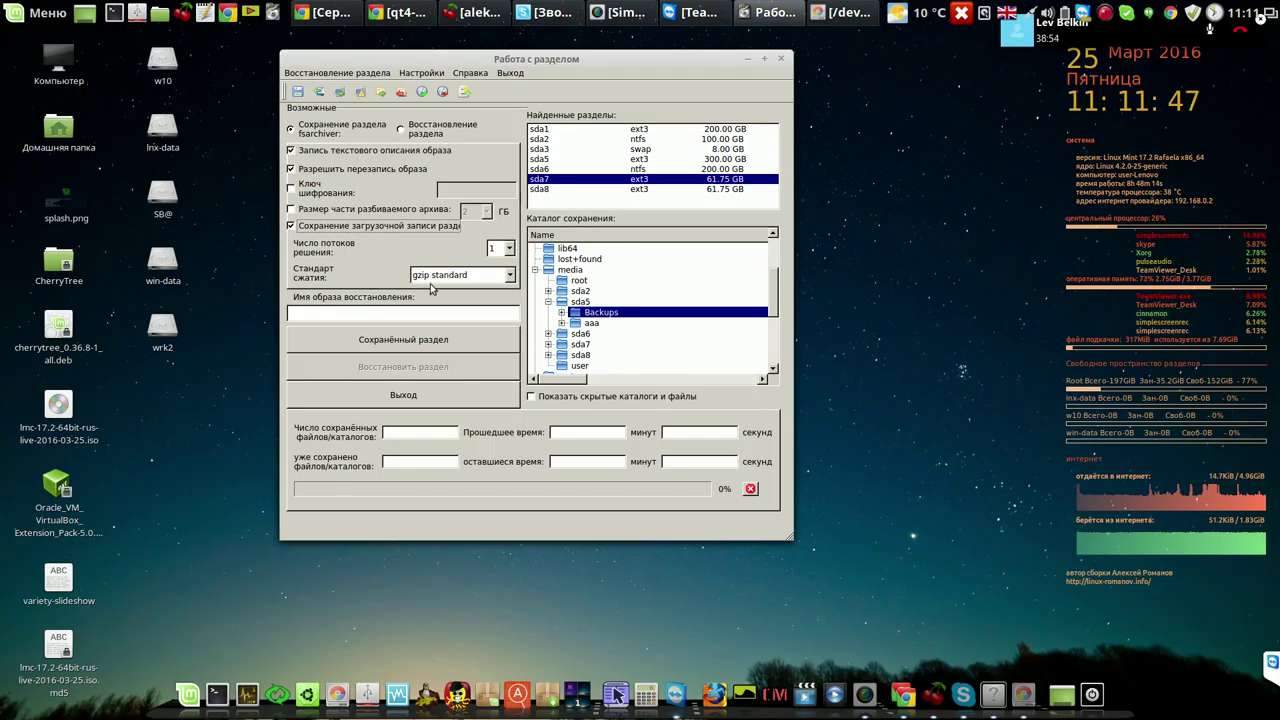
click(509, 276)
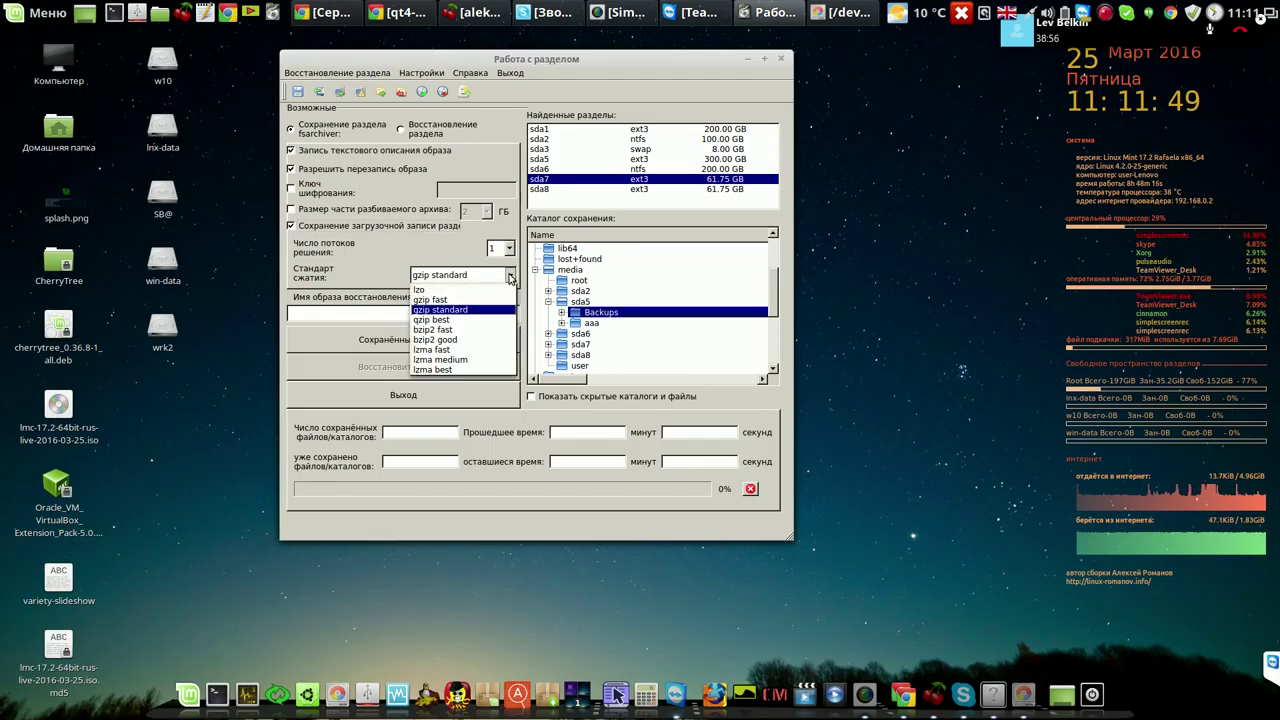
click(455, 310)
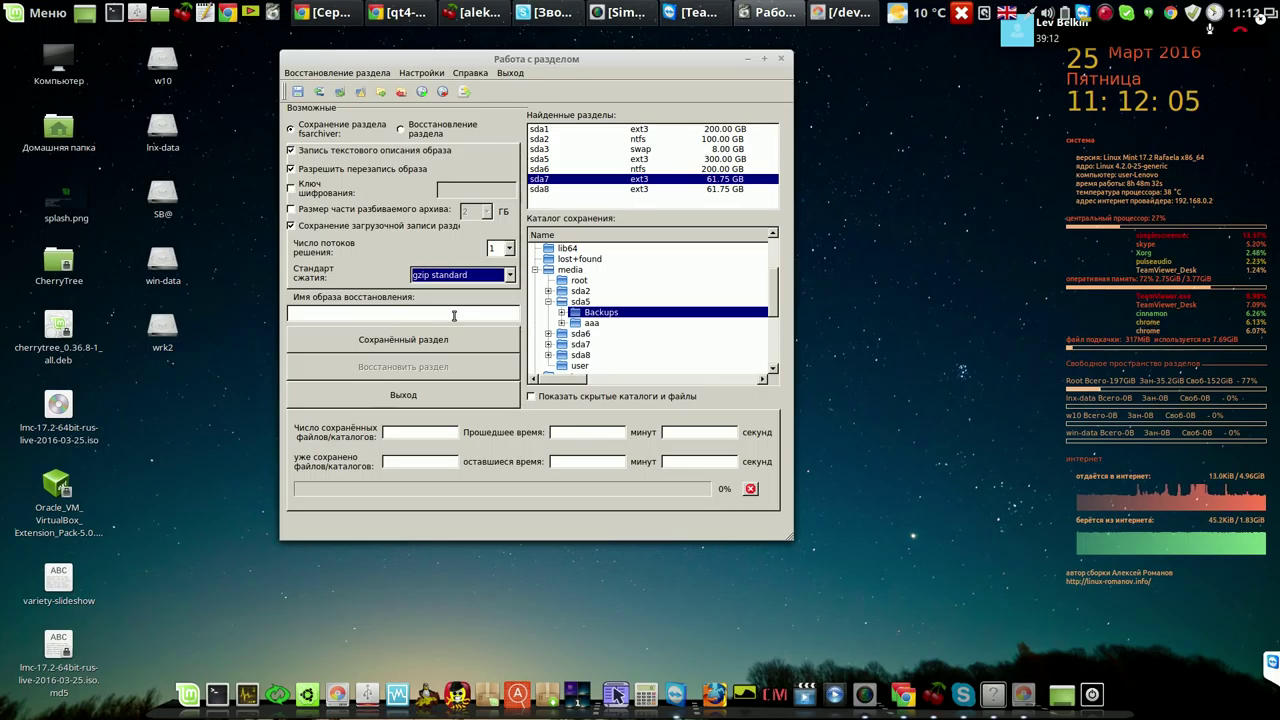
- Name the backup image "lmc-new" and reposition the qt4-fsarchiver window
click(454, 316)
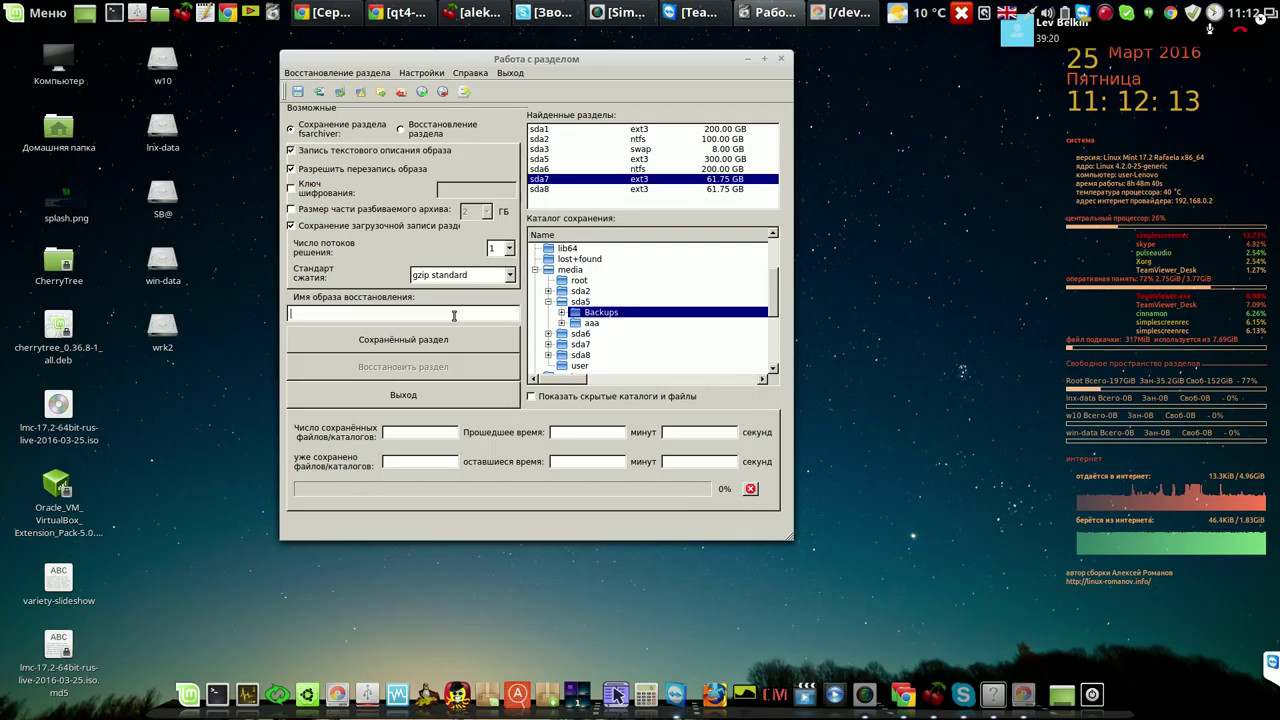
text(lmc-)
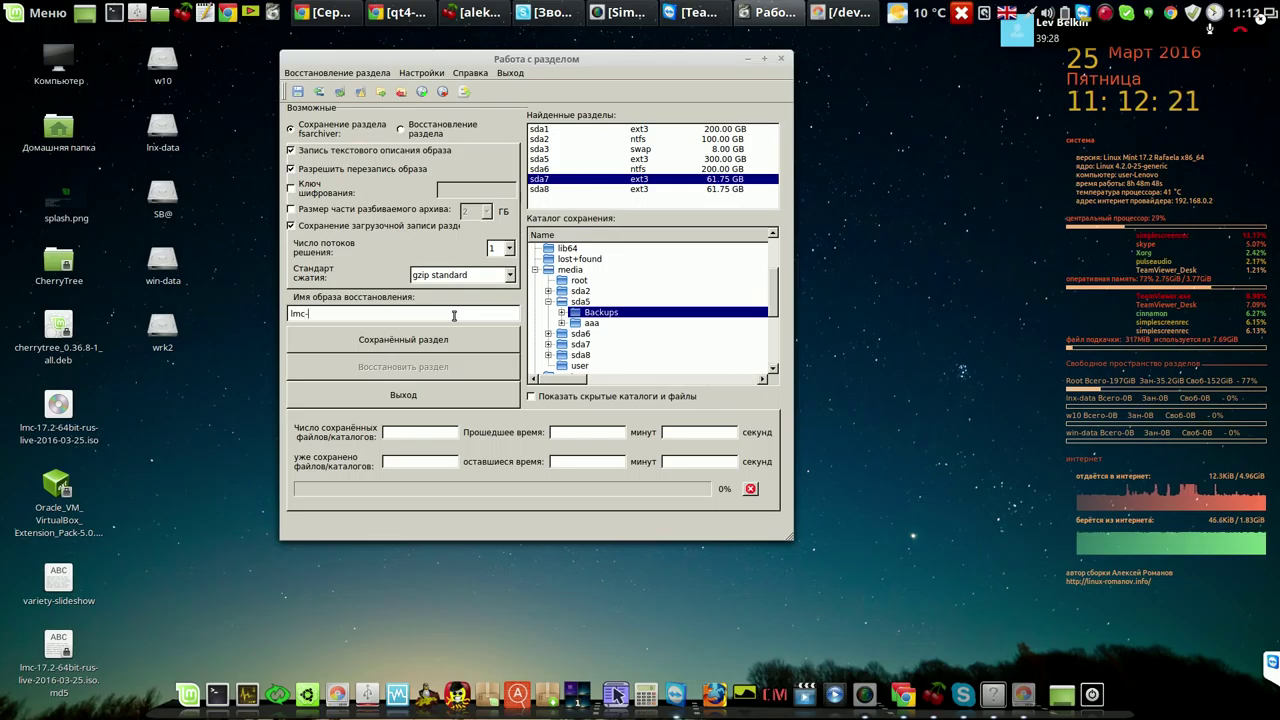
text(ew)
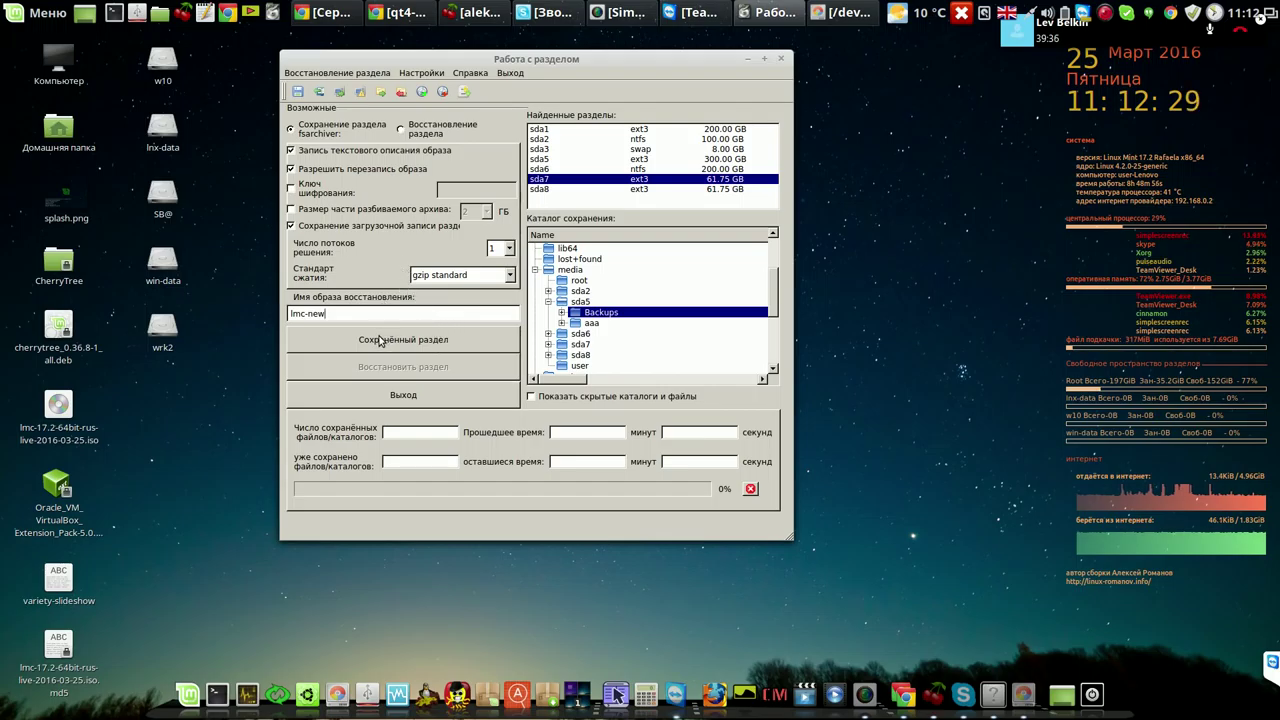
drag(640, 58, 609, 52)
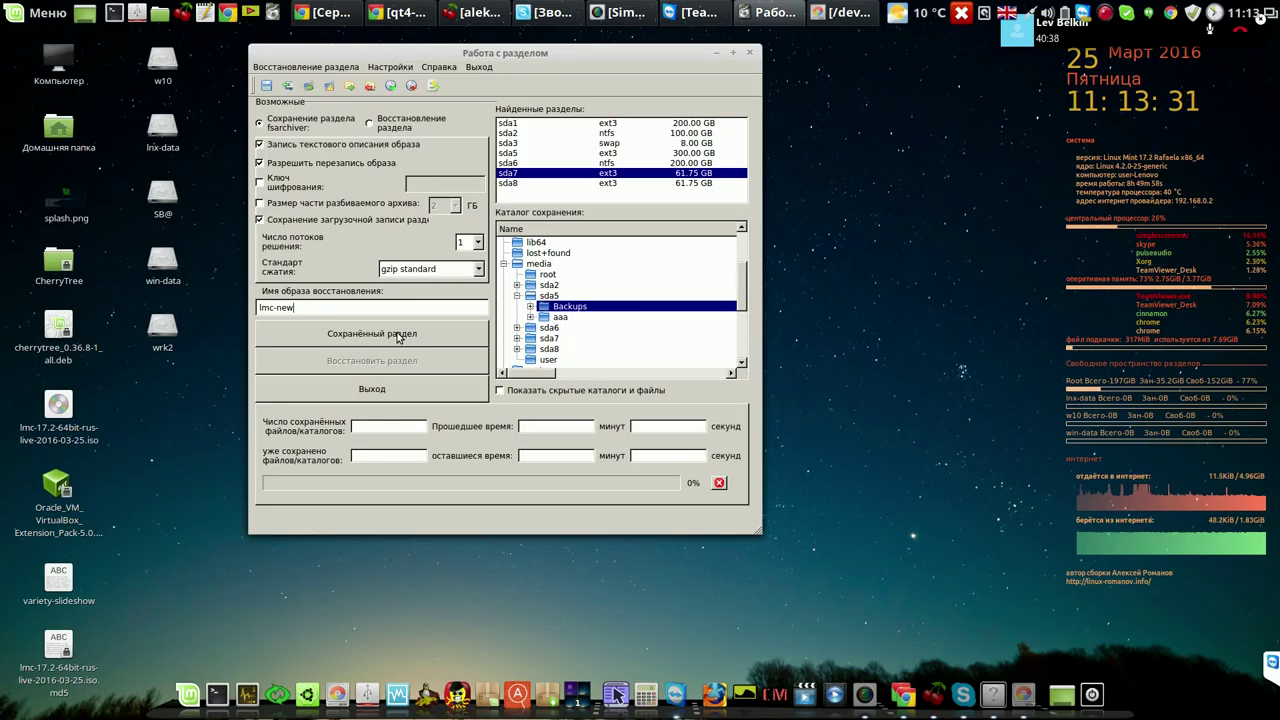
drag(542, 58, 521, 57)
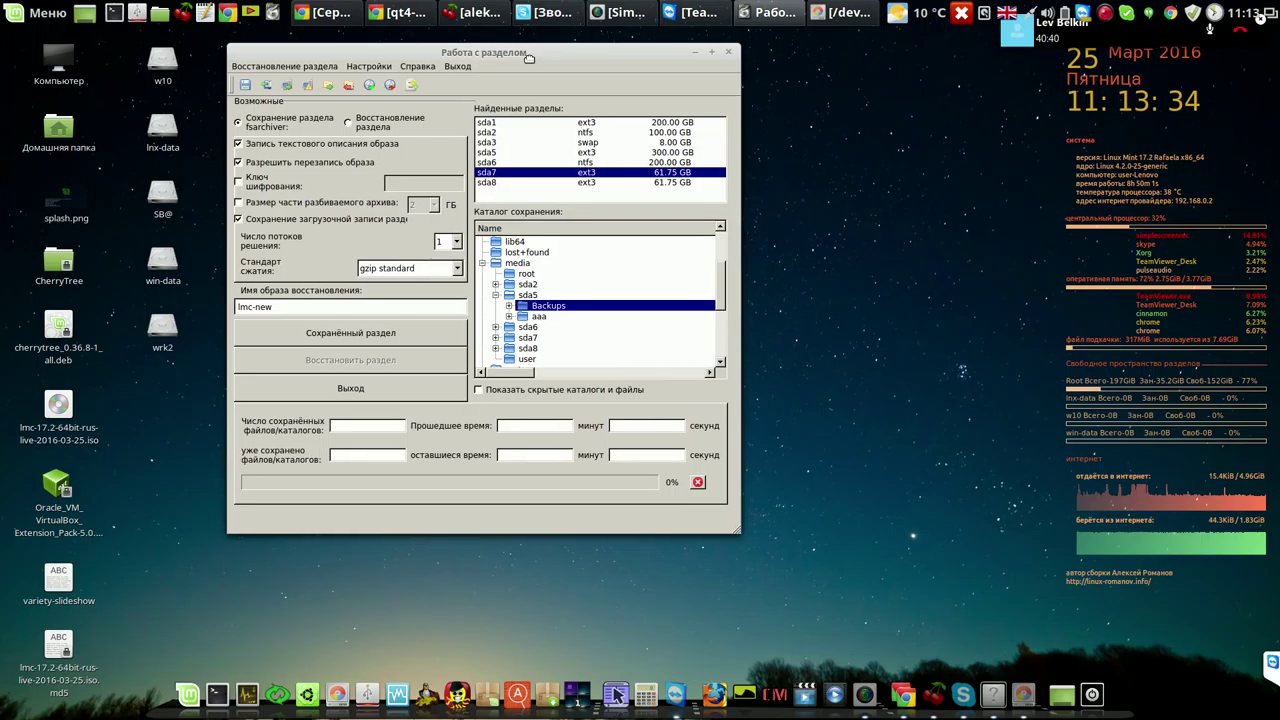
- Start saving partition sda7 to the "lmc-new" image, review the save parameters, and confirm the backup
click(404, 336)
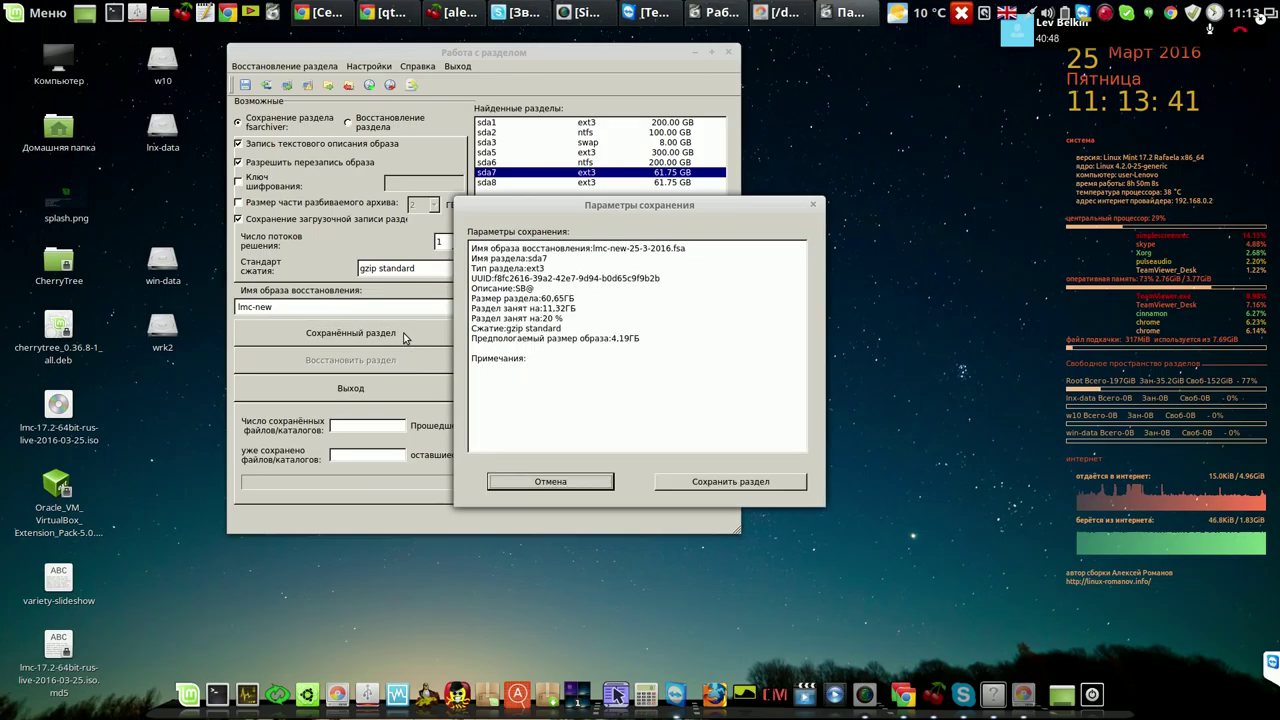
drag(471, 246, 534, 362)
click(557, 363)
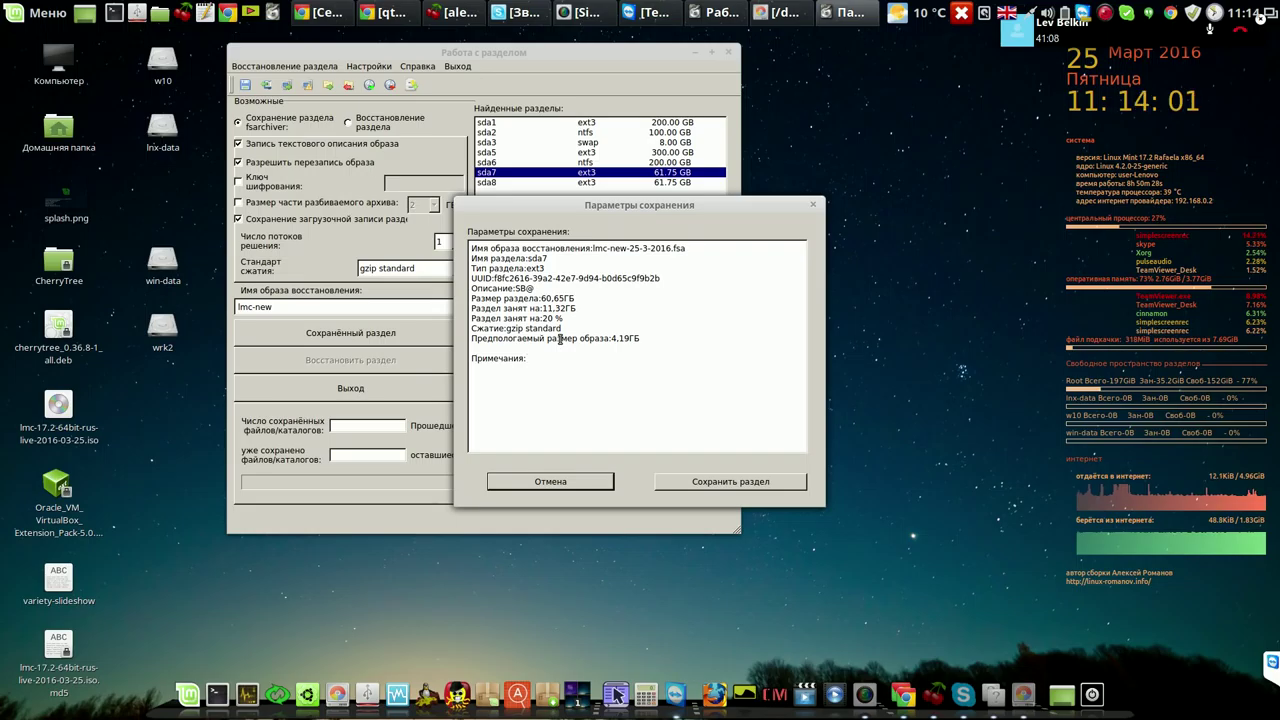
click(710, 483)
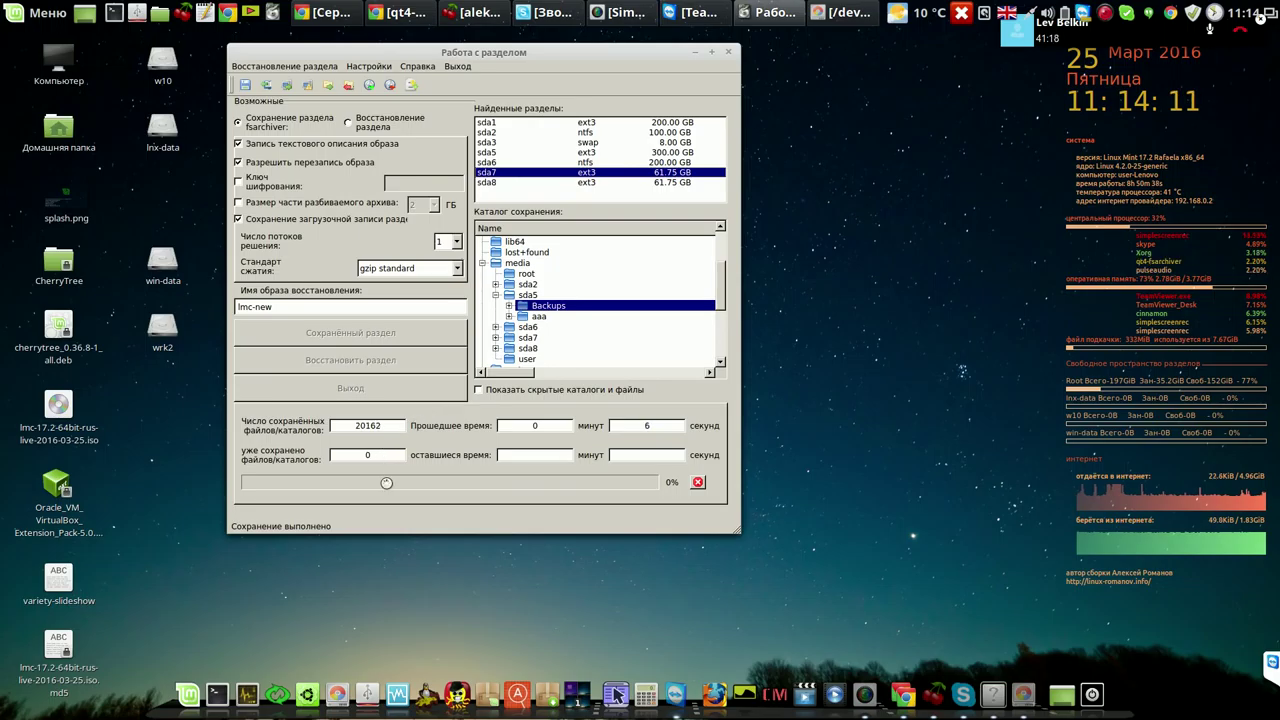
- Switch to GParted to check the /dev/sda7 entry while the backup runs, and return to the qt4-fsarchiver window
click(845, 13)
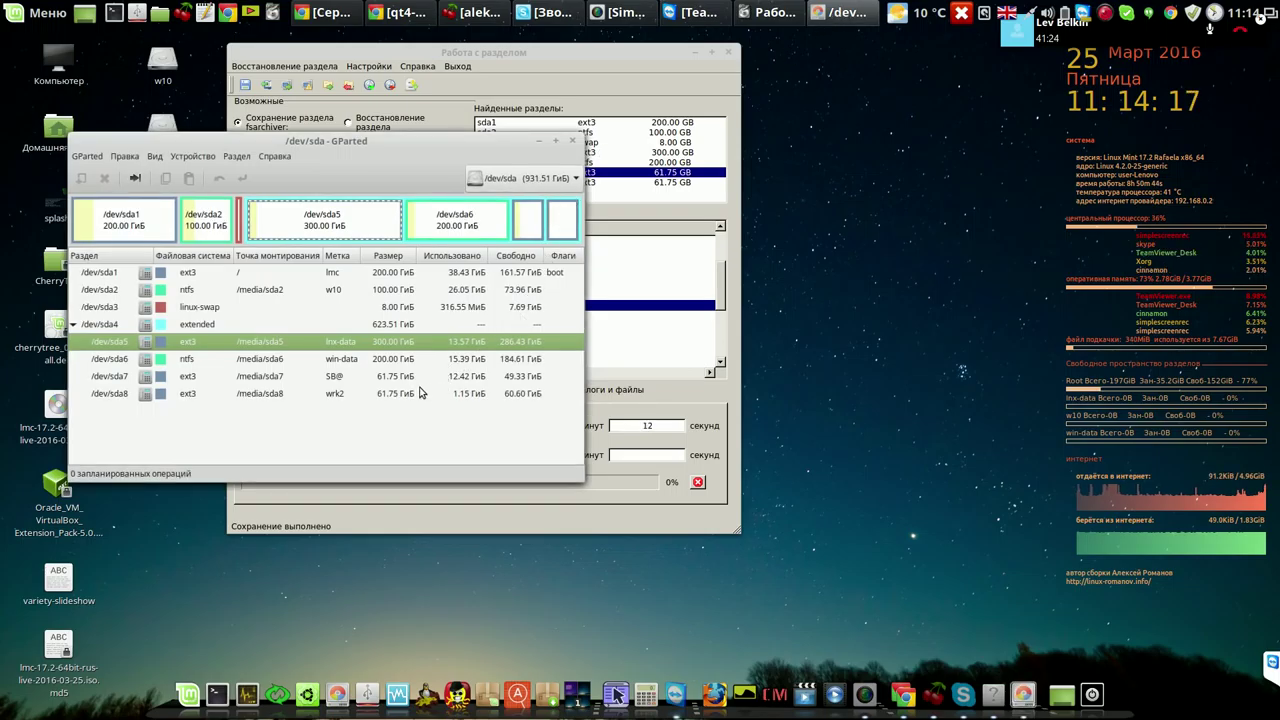
click(353, 383)
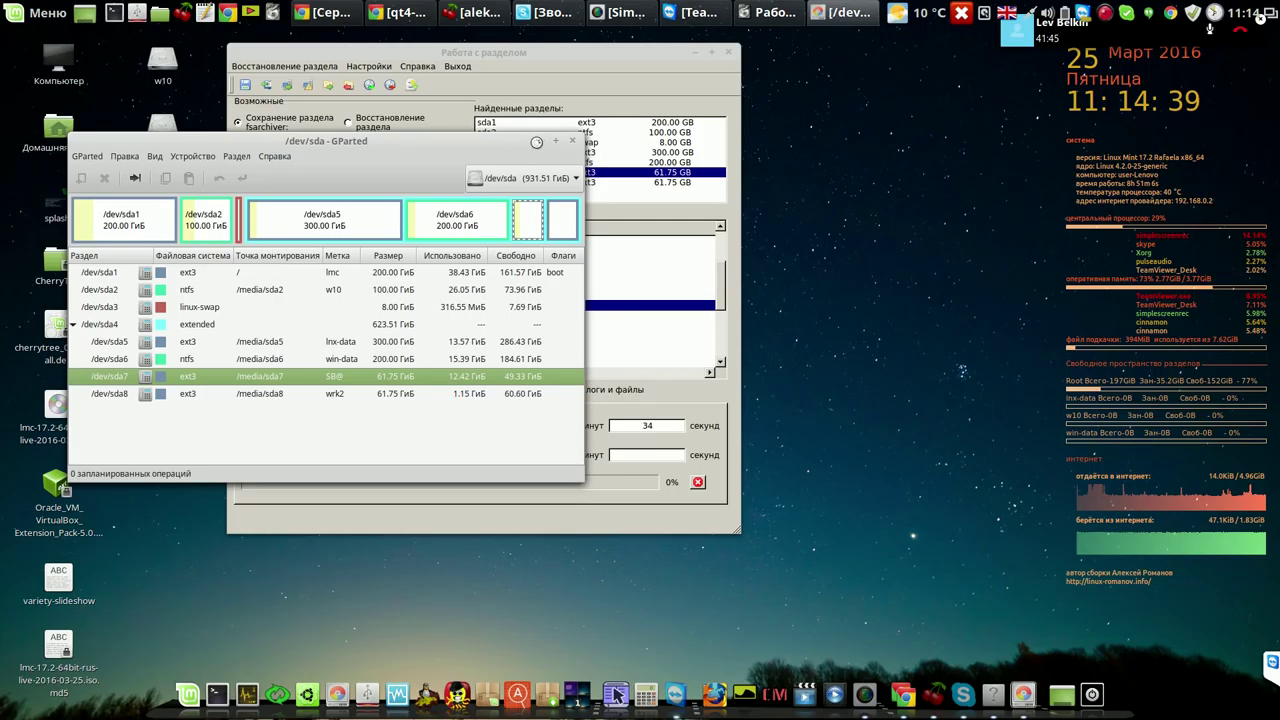
click(612, 61)
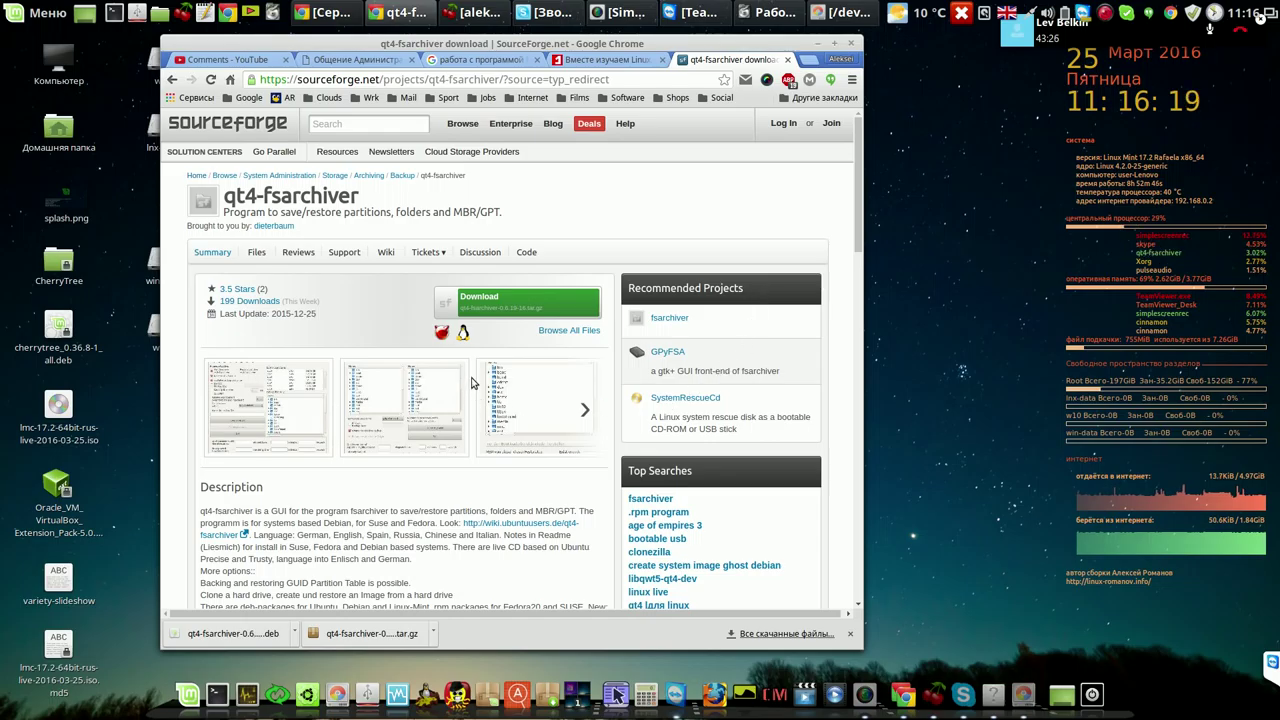
- Look through the qt4-fsarchiver Files page on SourceForge in Chrome, follow its Live-CD-DVD folder link, and put the browser away
click(257, 253)
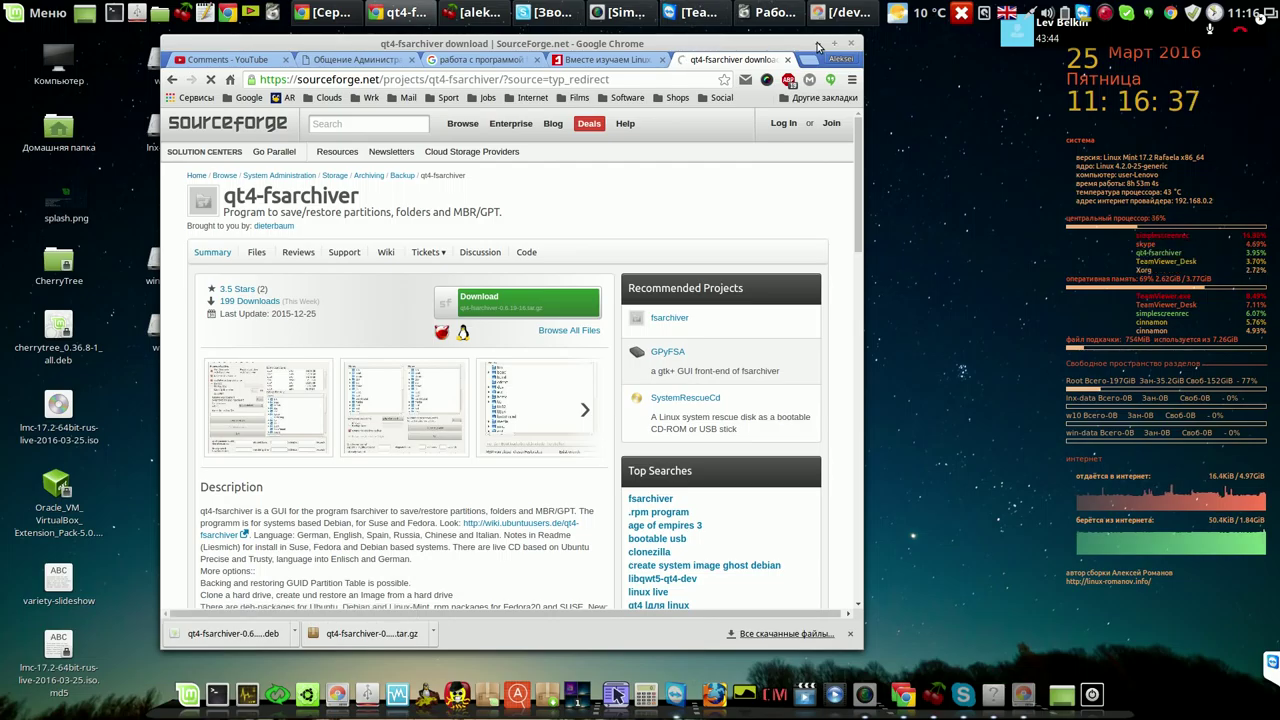
click(256, 254)
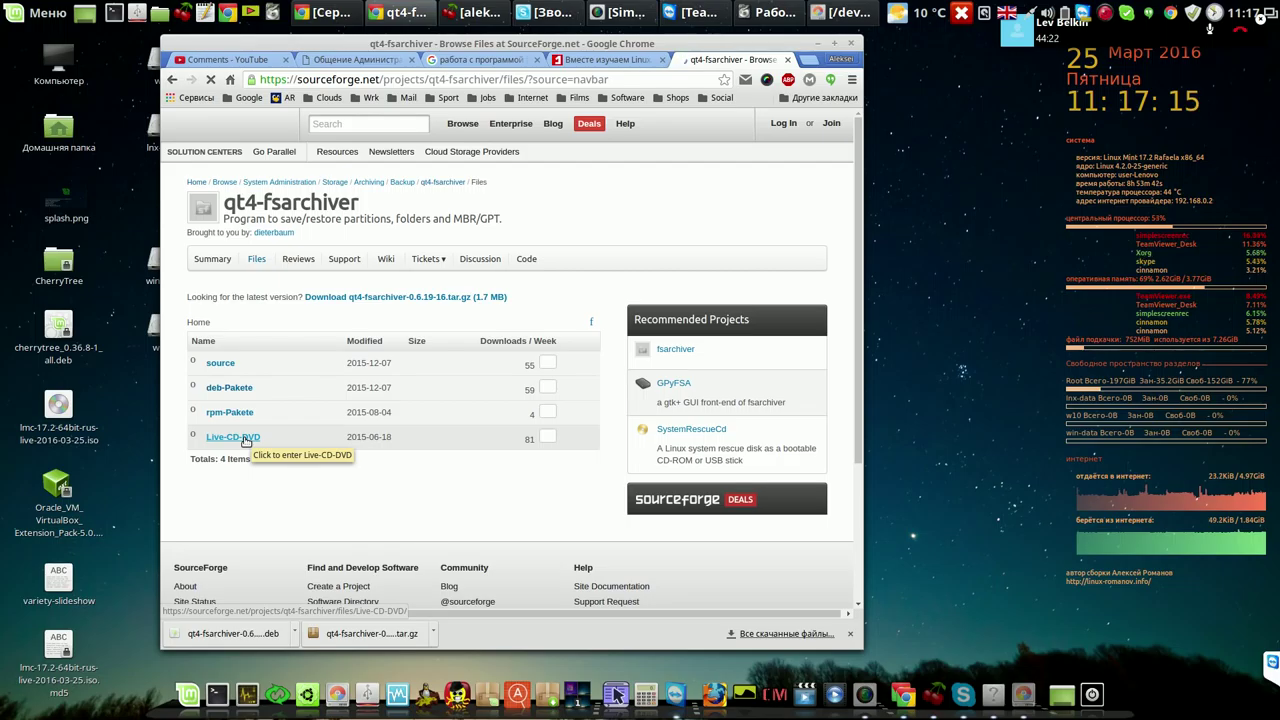
click(245, 441)
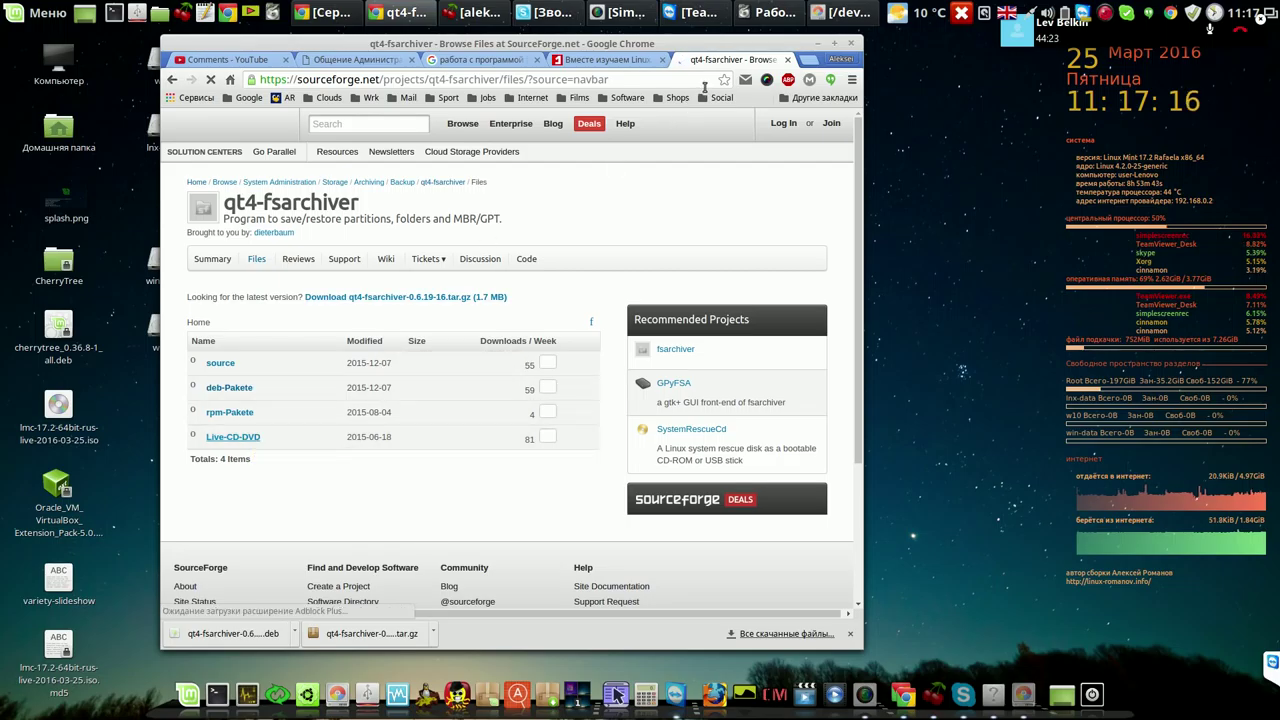
click(834, 44)
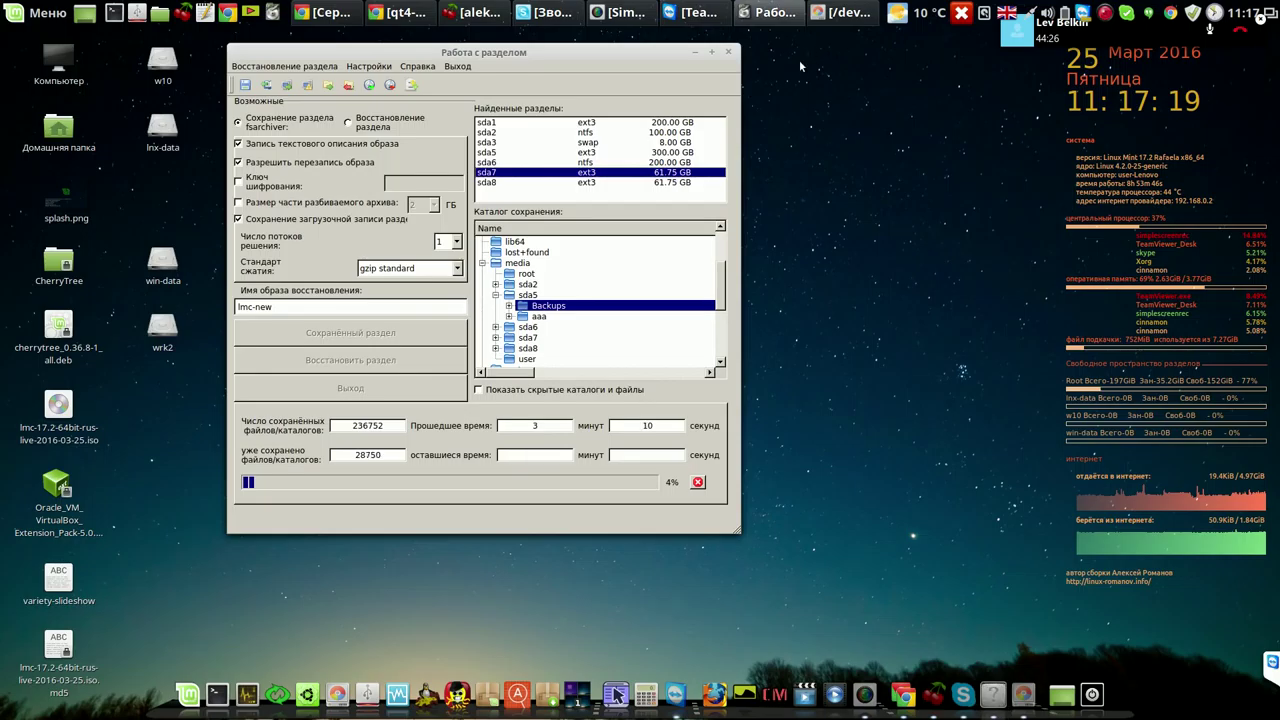
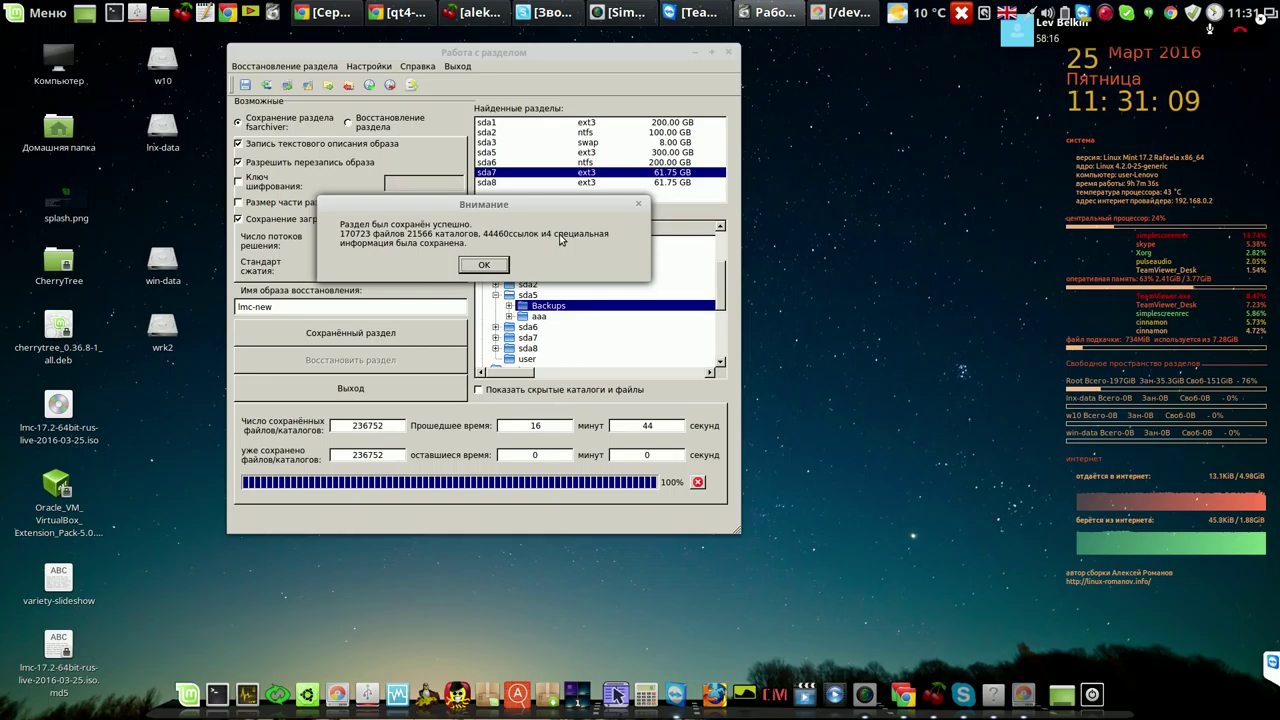
- Acknowledge the completed backup and open the Backups folder on lnx-data in the file manager, shown as a detailed list
click(494, 268)
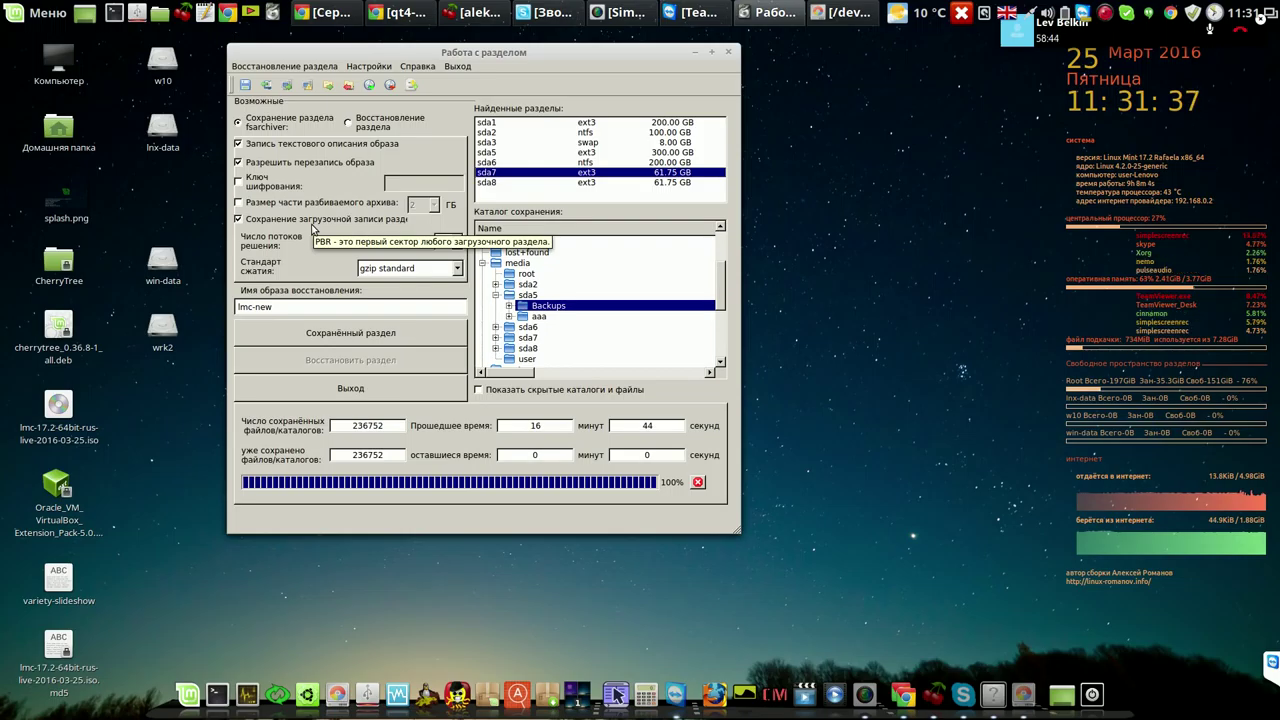
key(super+e)
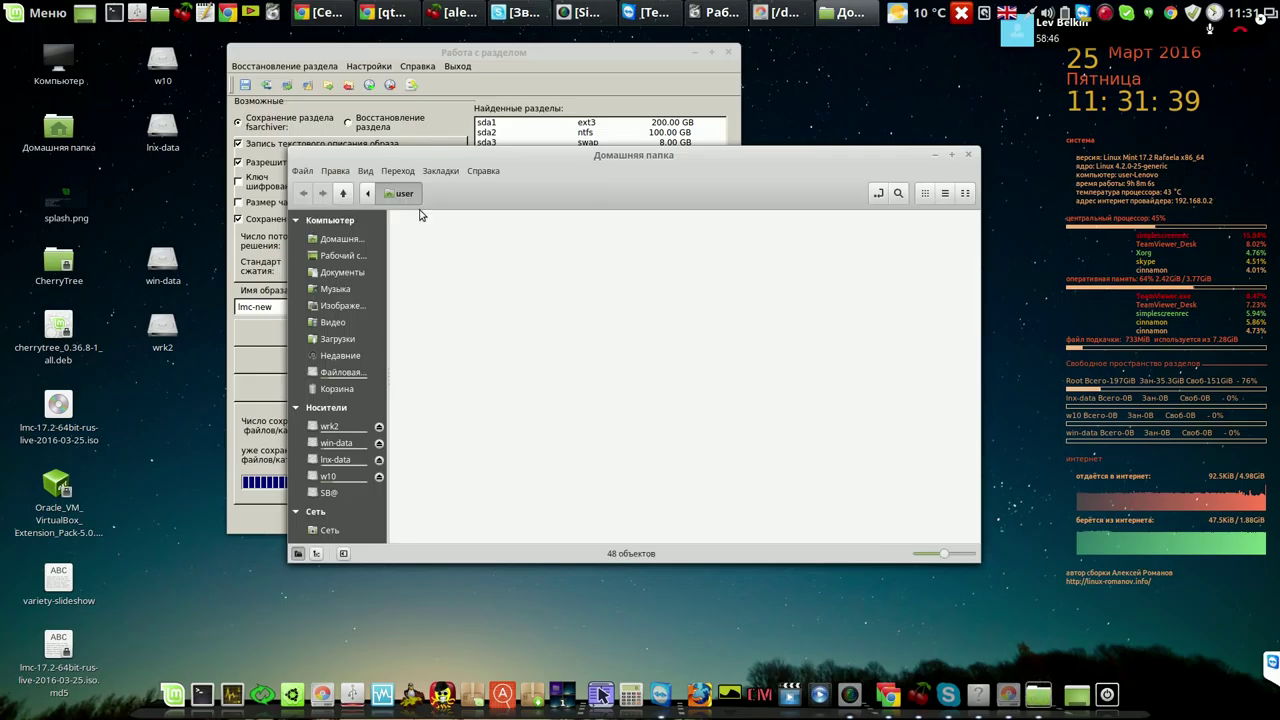
drag(620, 157, 582, 69)
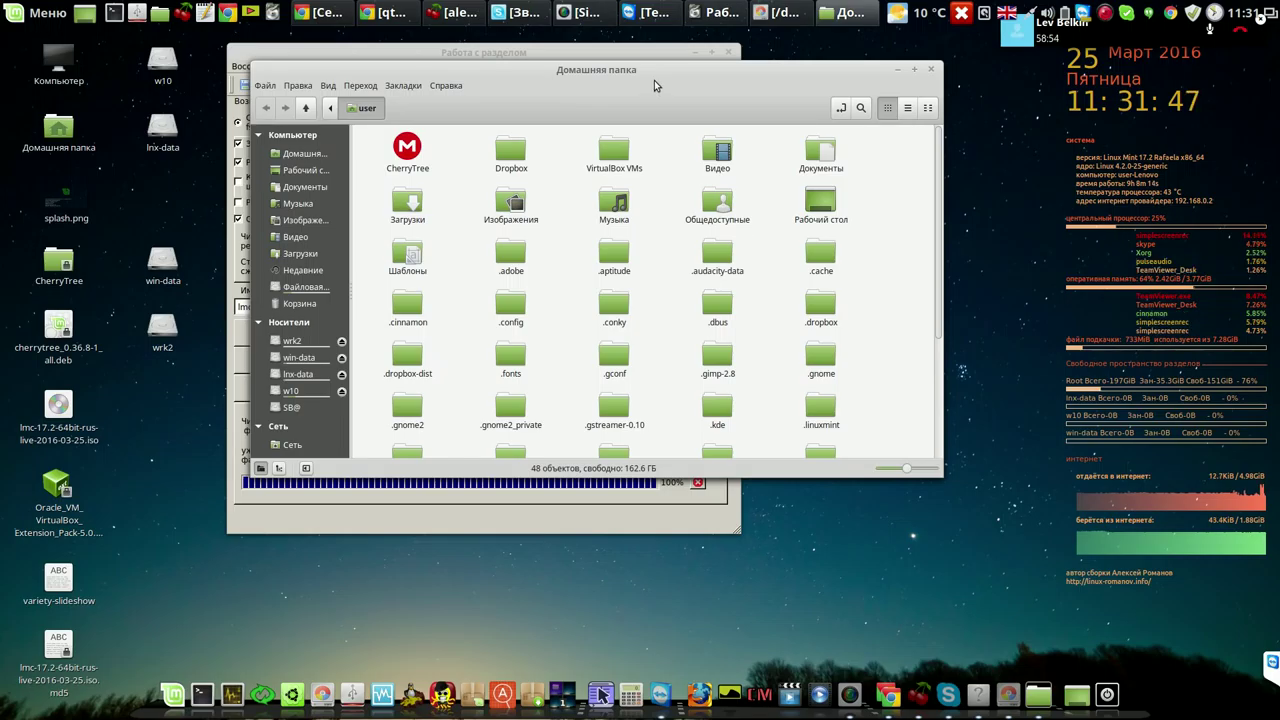
click(316, 375)
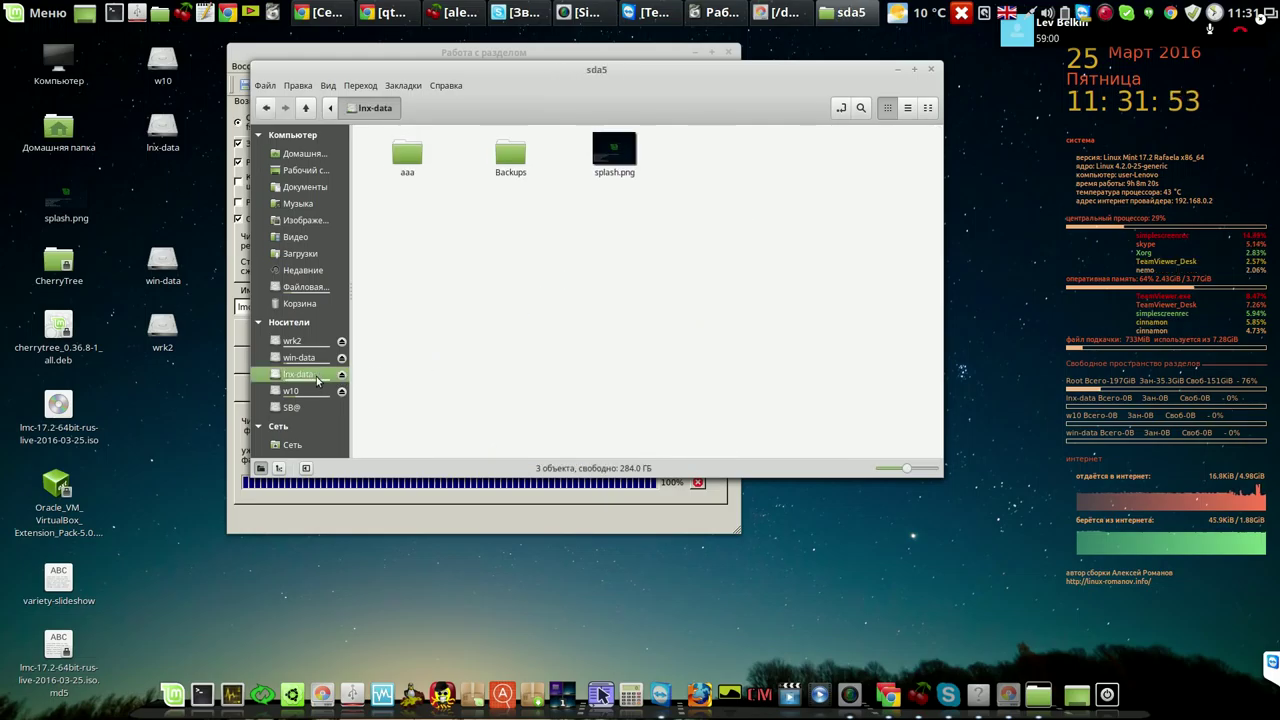
click(520, 157)
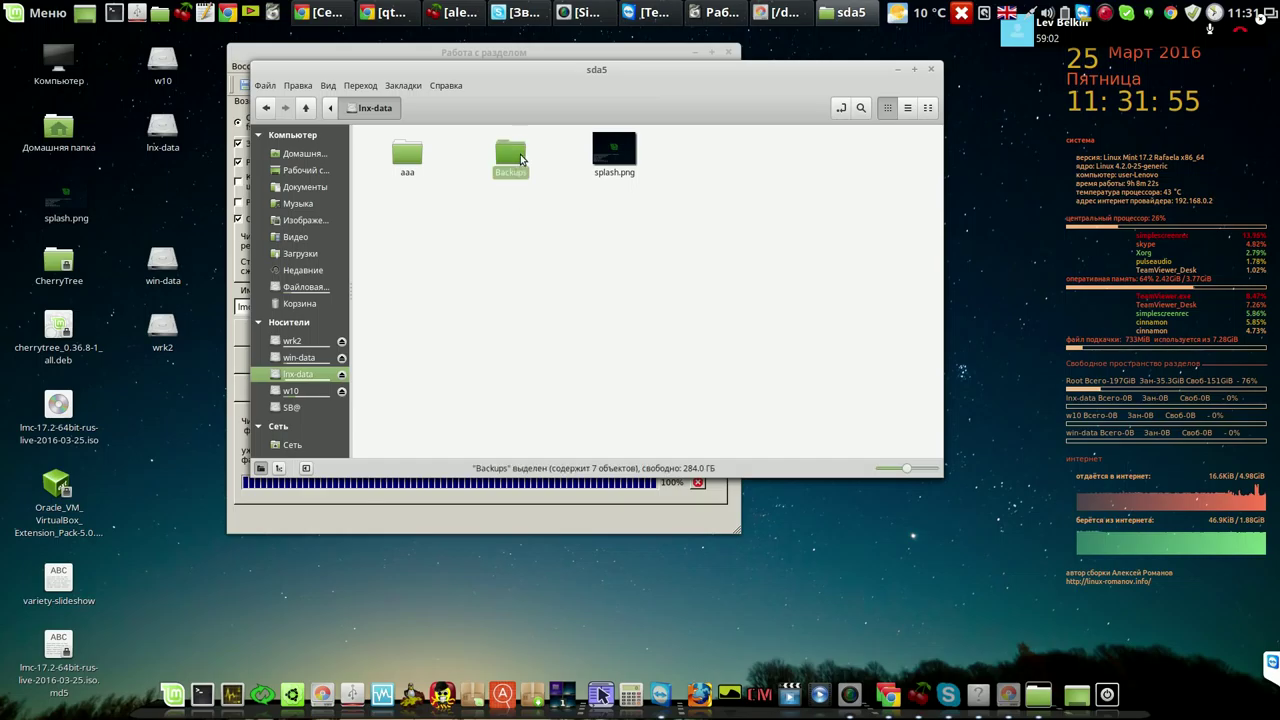
double_click(520, 157)
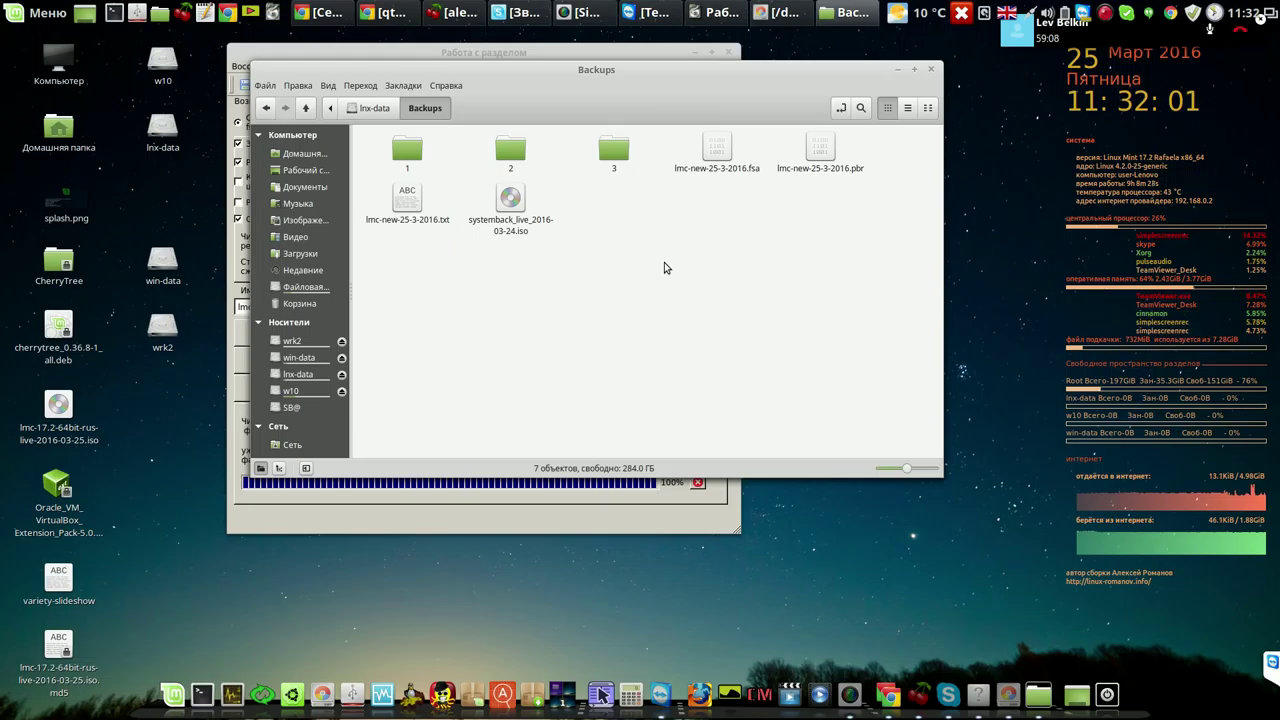
click(907, 110)
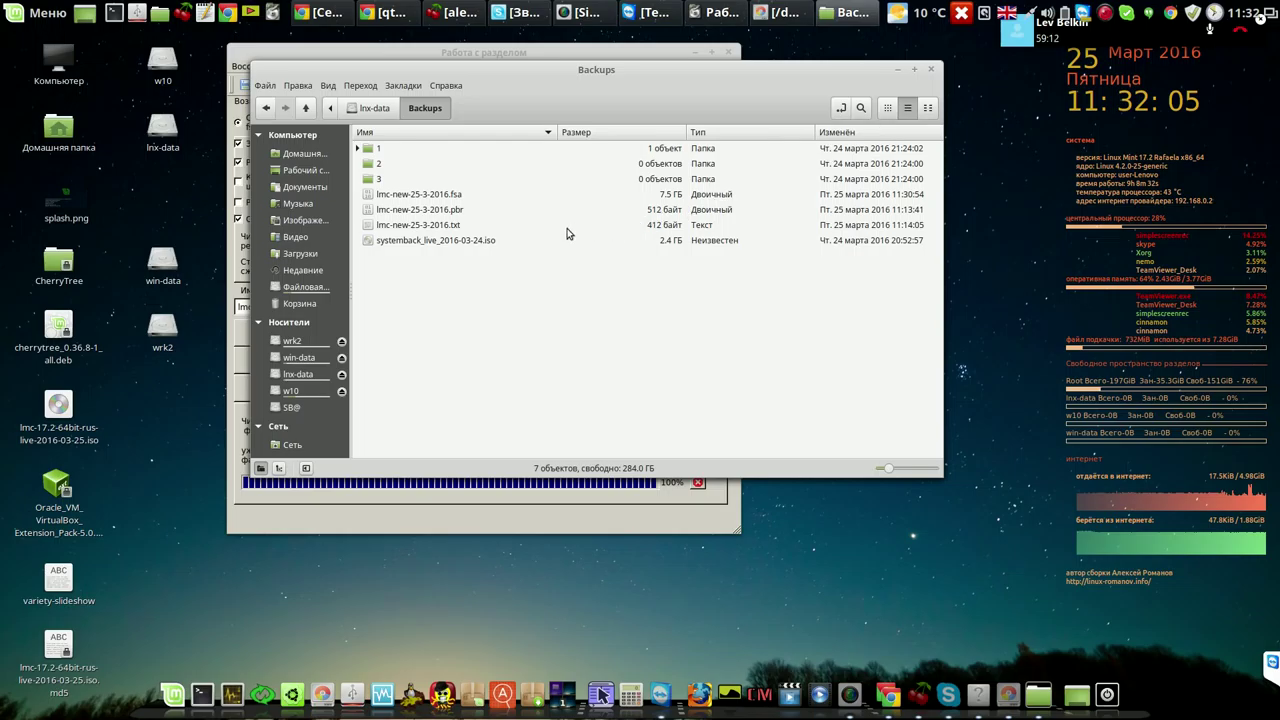
- Examine the sizes of lmc-new-25-3-2016.fsa and lmc-new-25-3-2016.pbr in the Backups folder, and close the file manager
click(442, 198)
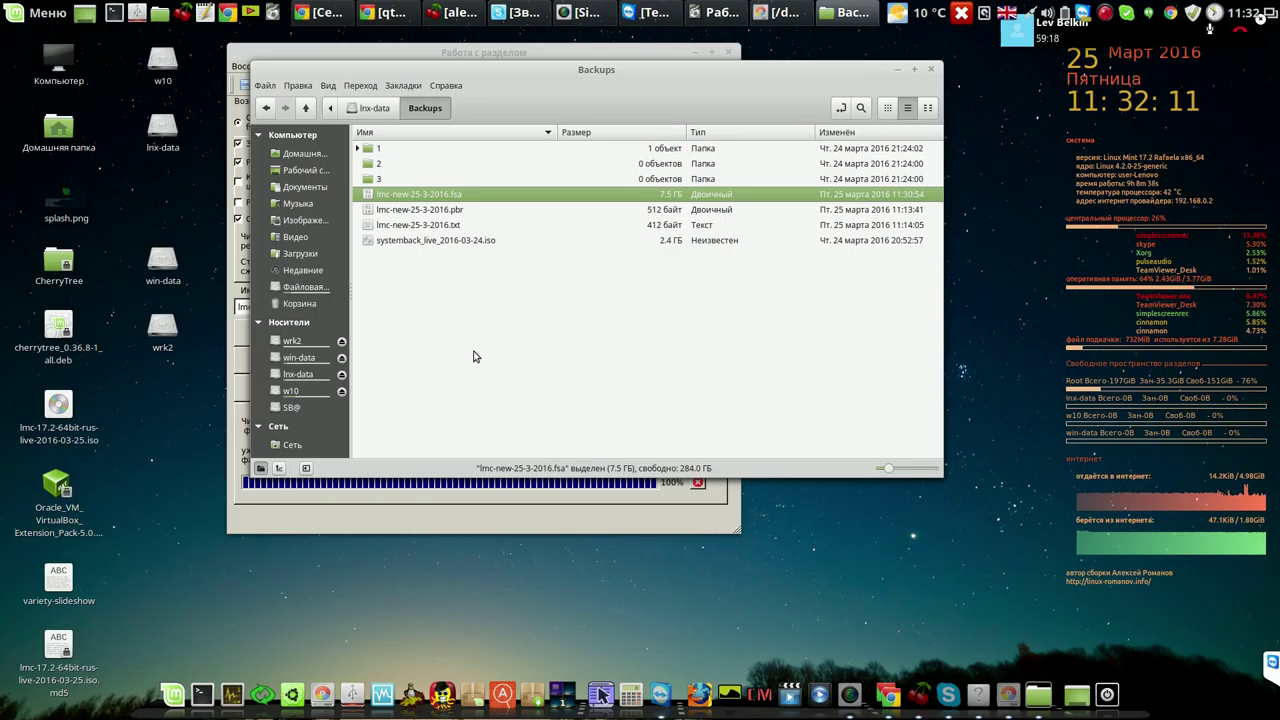
click(452, 213)
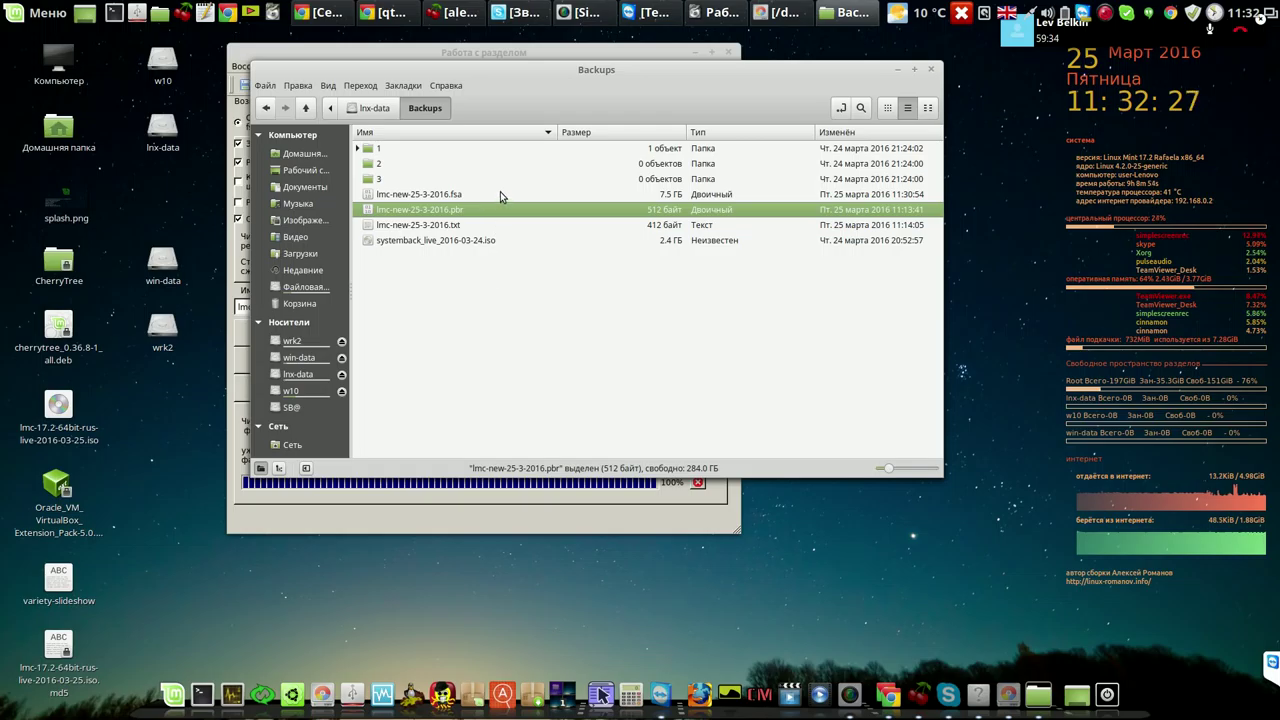
click(672, 199)
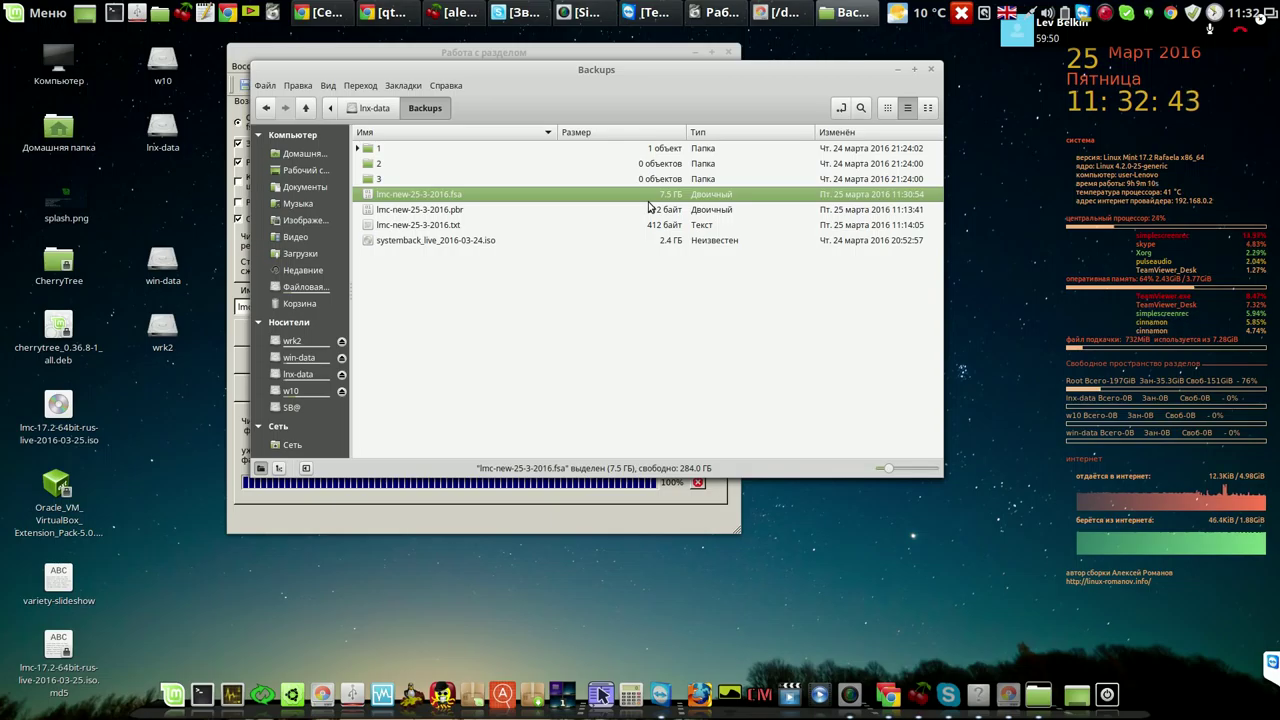
click(930, 70)
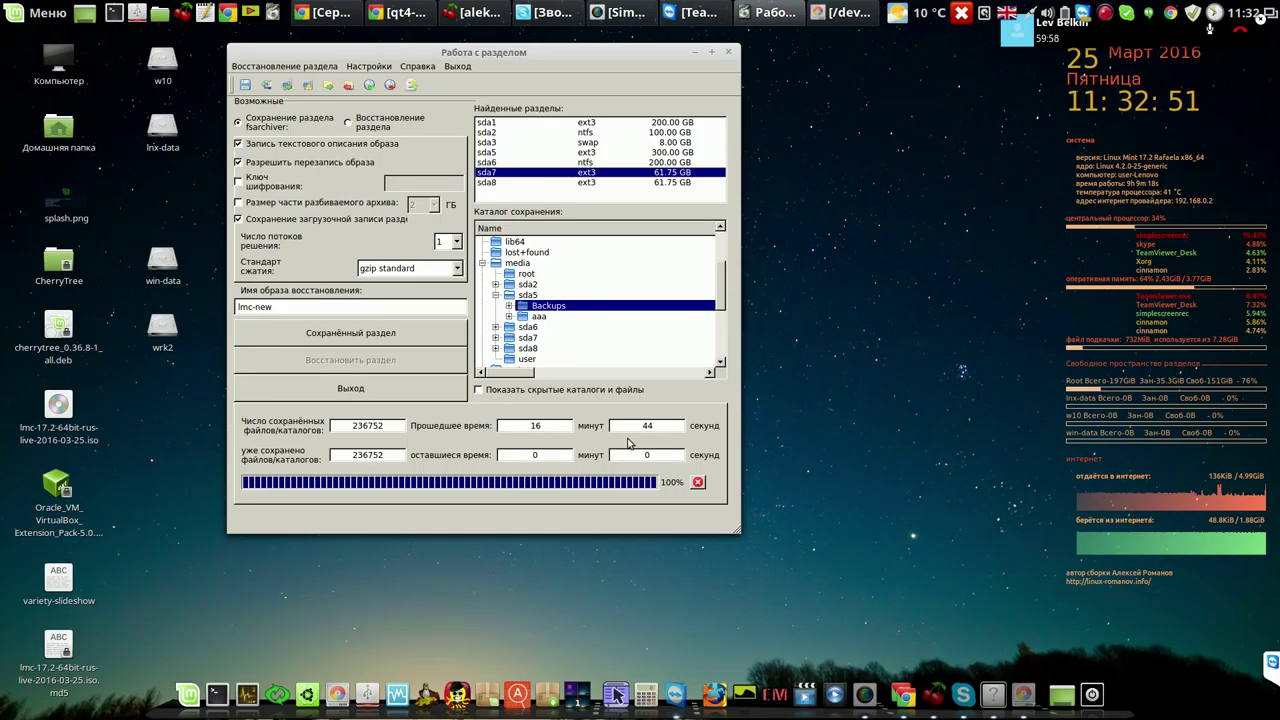
- Try to unmount /dev/sda7 in GParted, and close the qt4-fsarchiver window
click(840, 13)
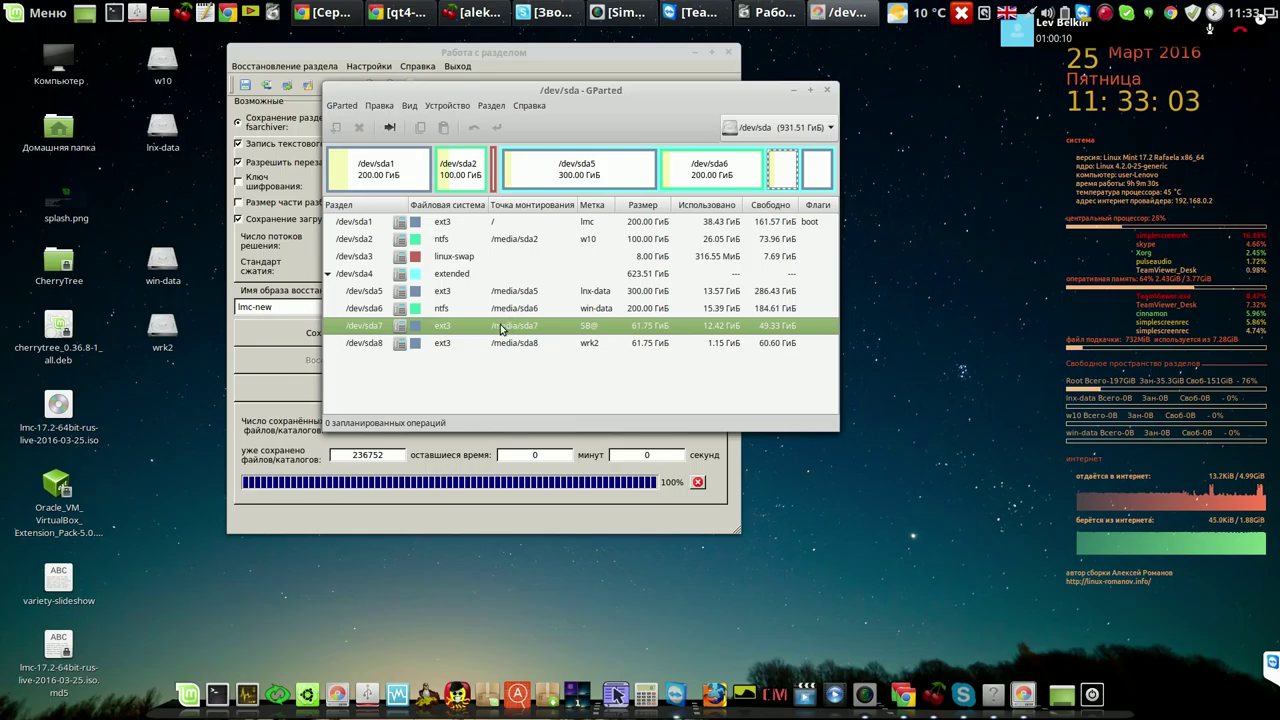
right_click(501, 329)
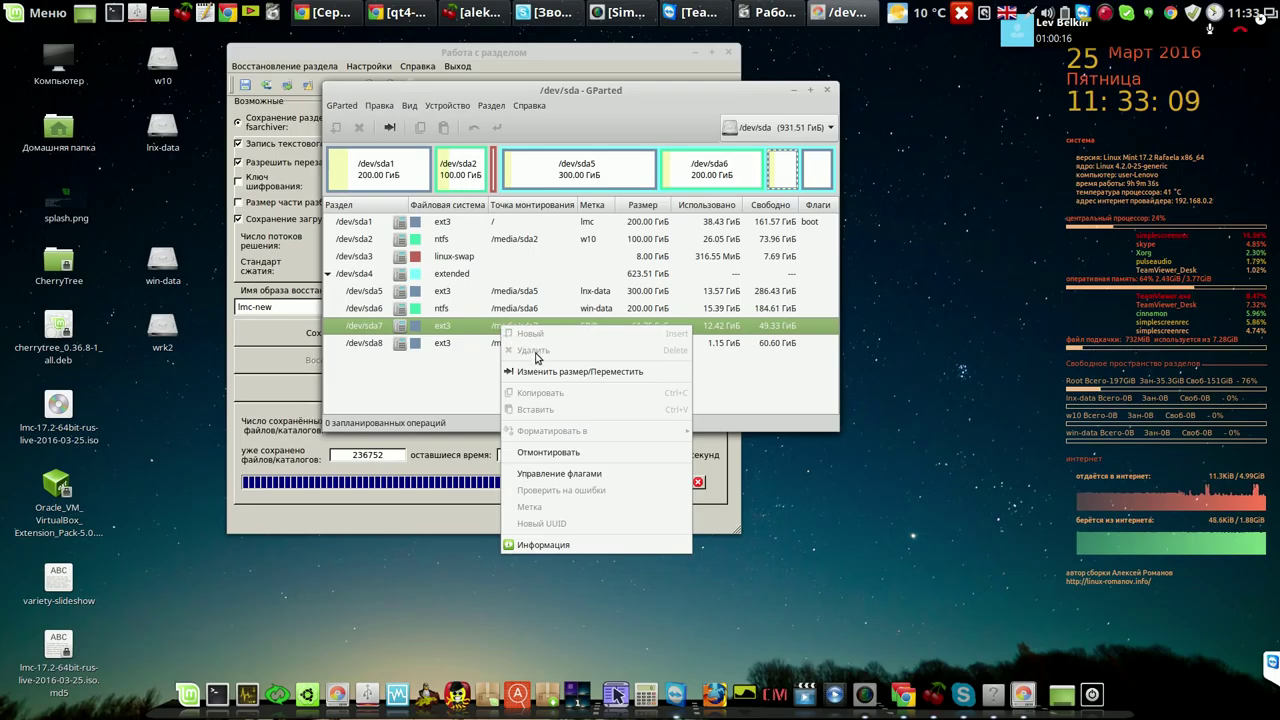
click(555, 455)
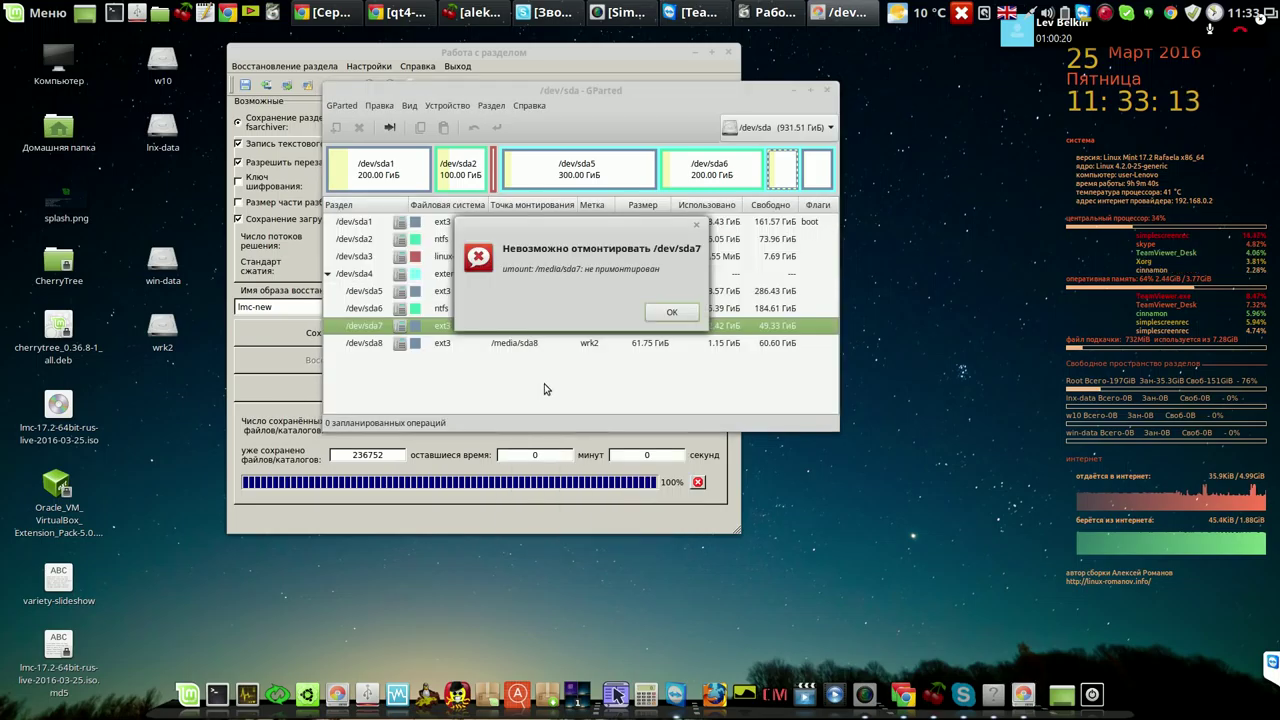
click(672, 314)
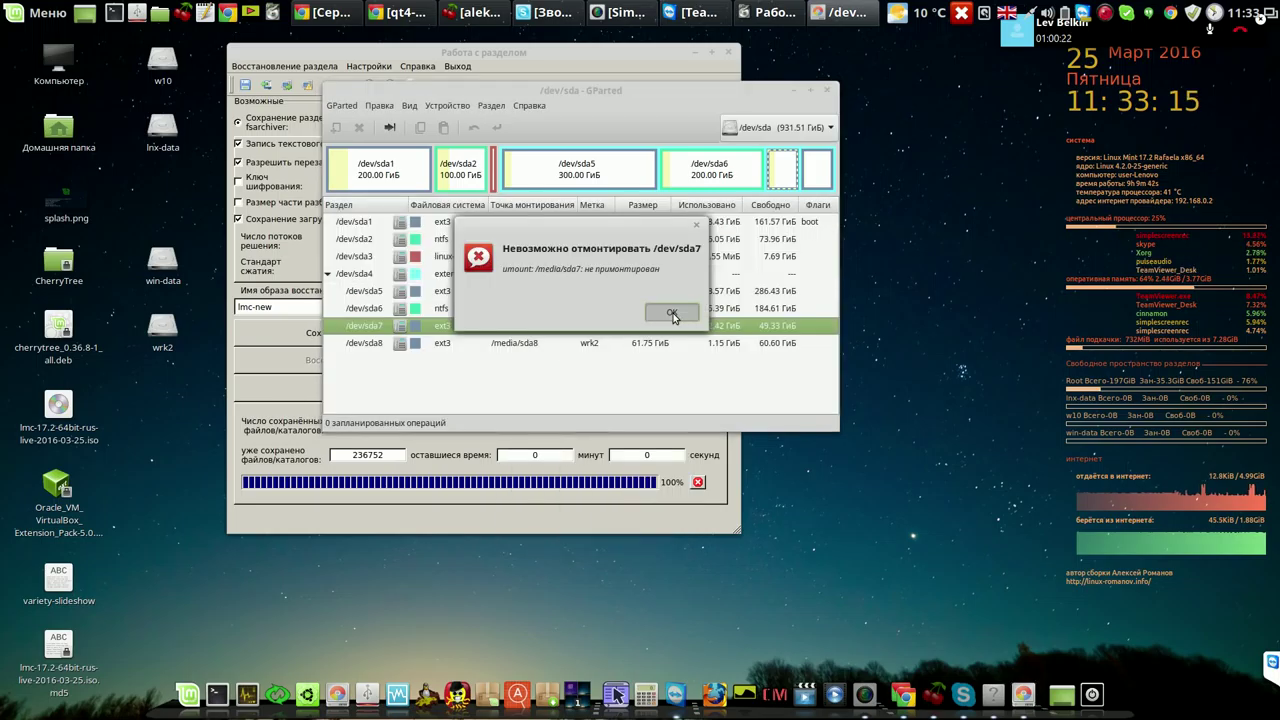
click(614, 59)
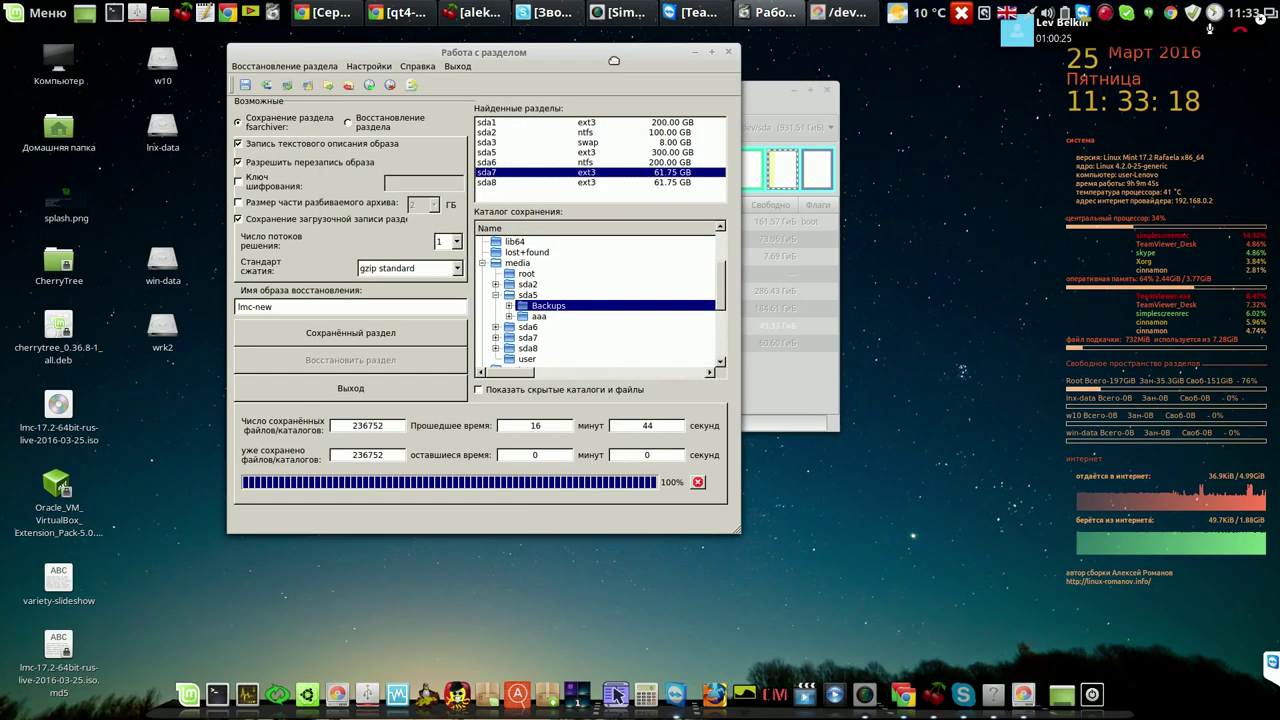
click(730, 53)
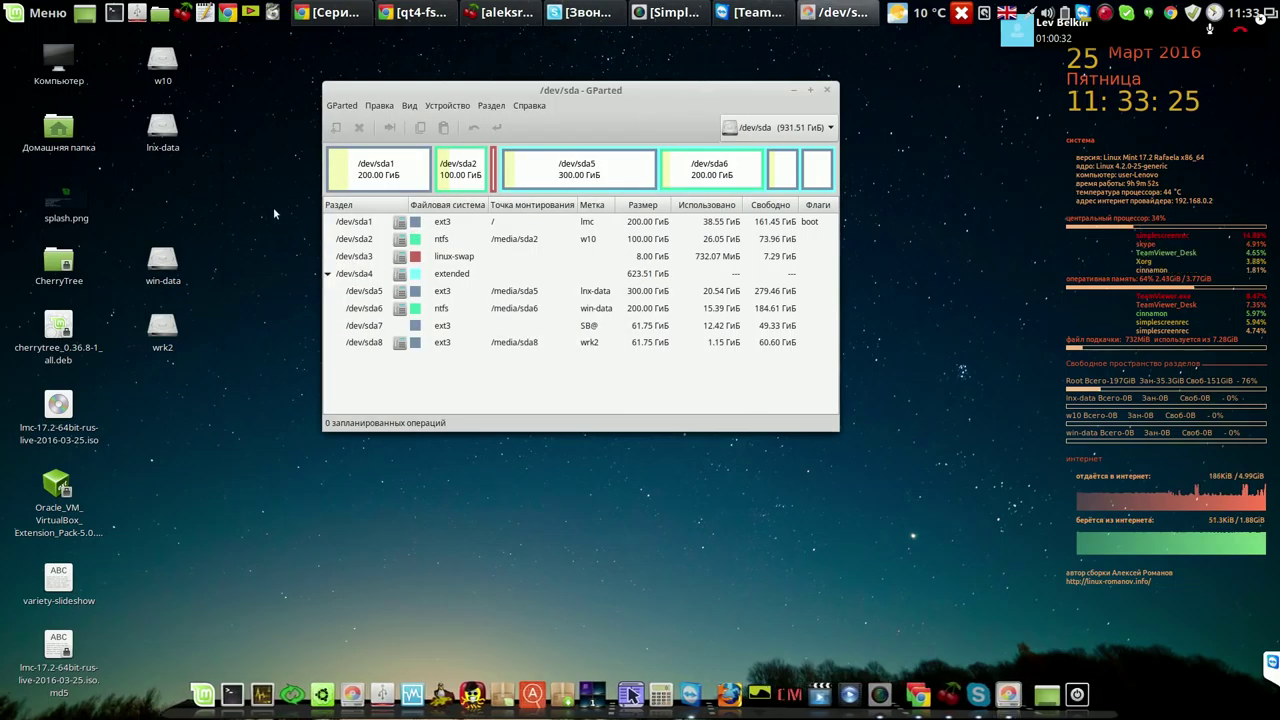
- Format /dev/sda7 as ext3 in GParted and apply the pending operation
right_click(165, 136)
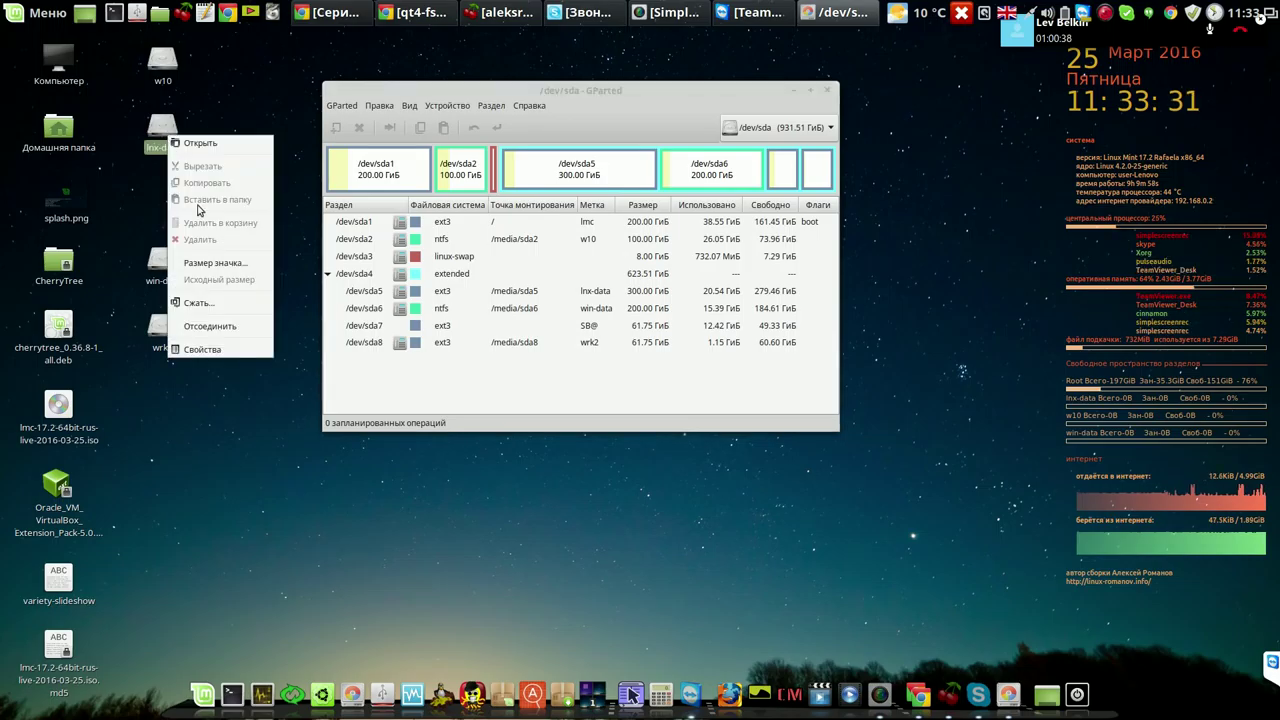
click(550, 372)
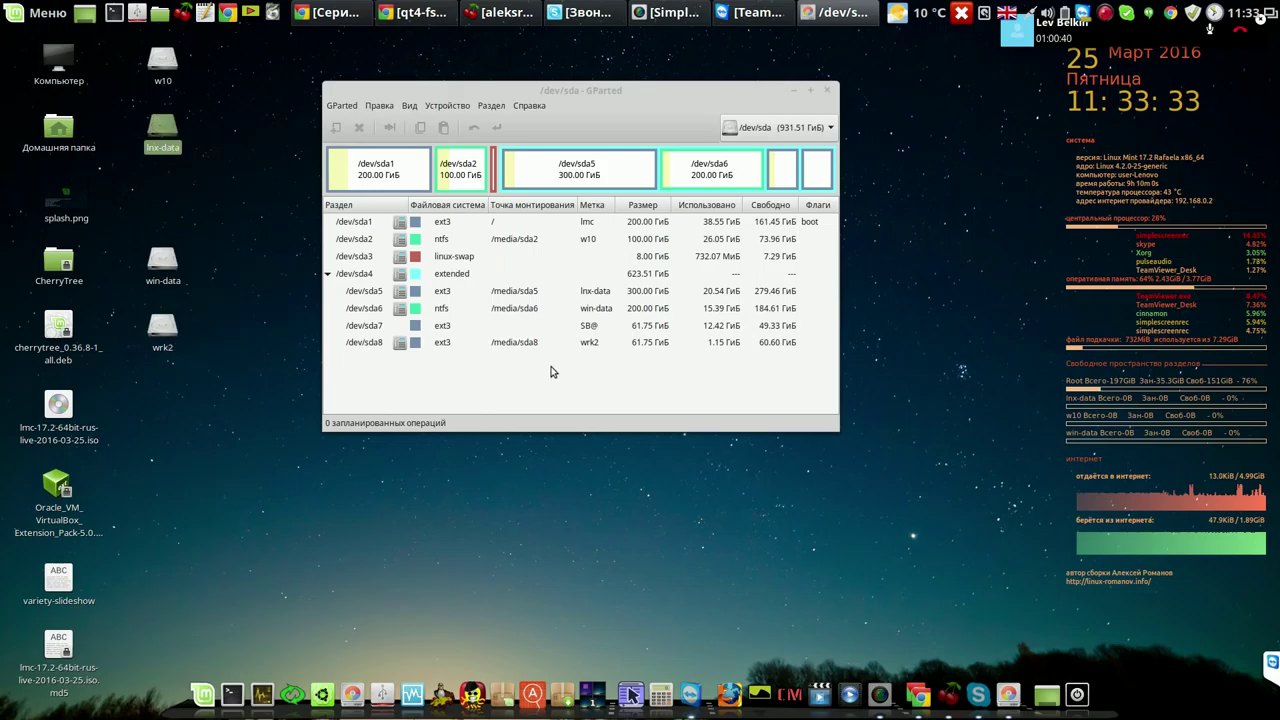
click(602, 330)
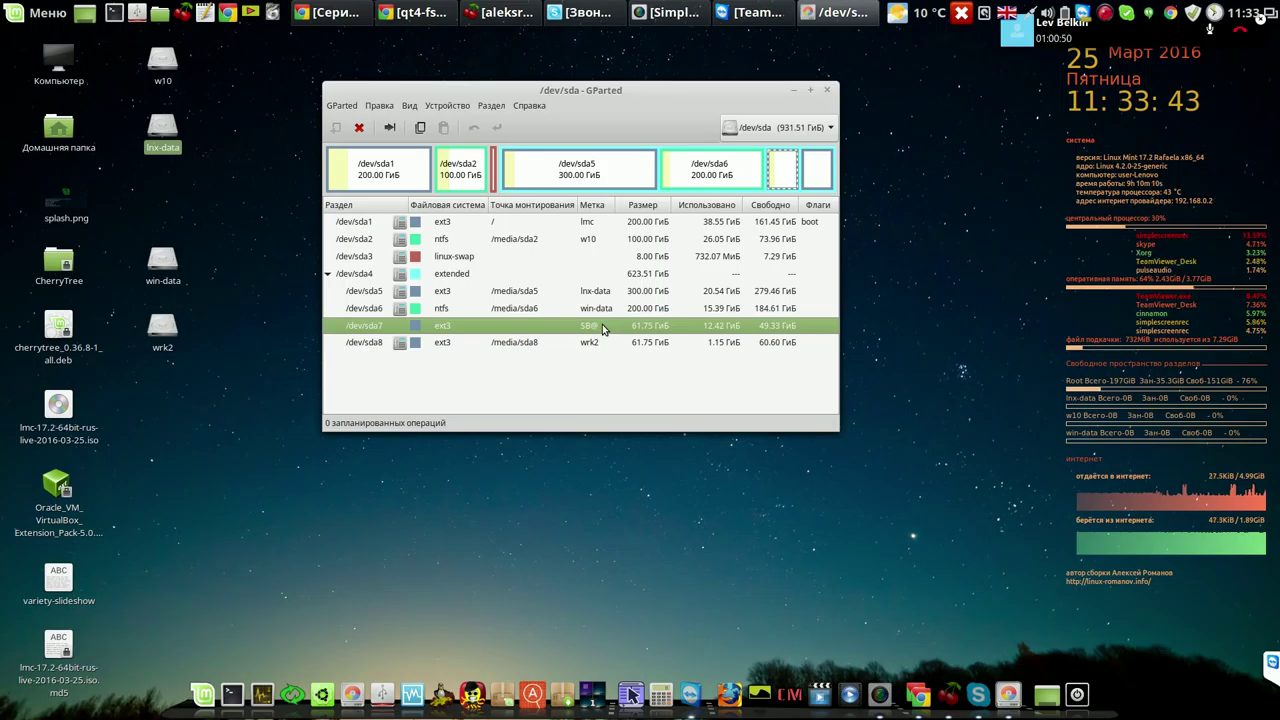
right_click(602, 330)
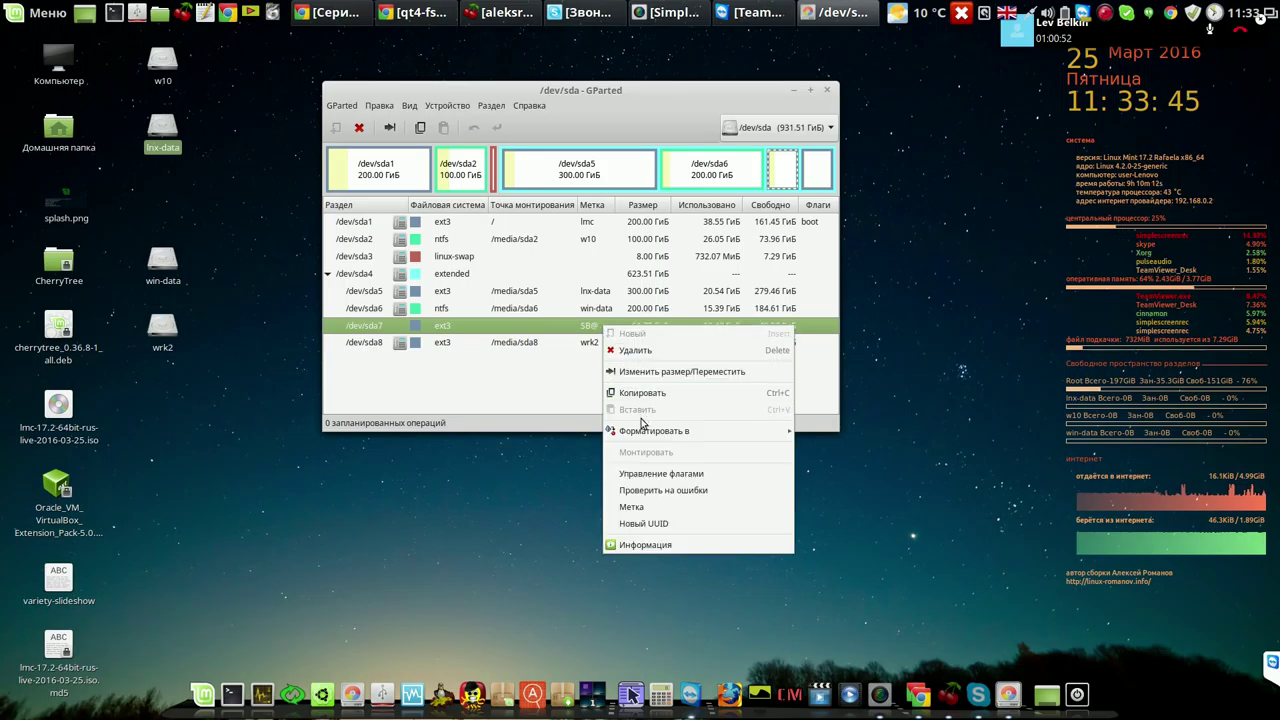
mouse_move(646, 430)
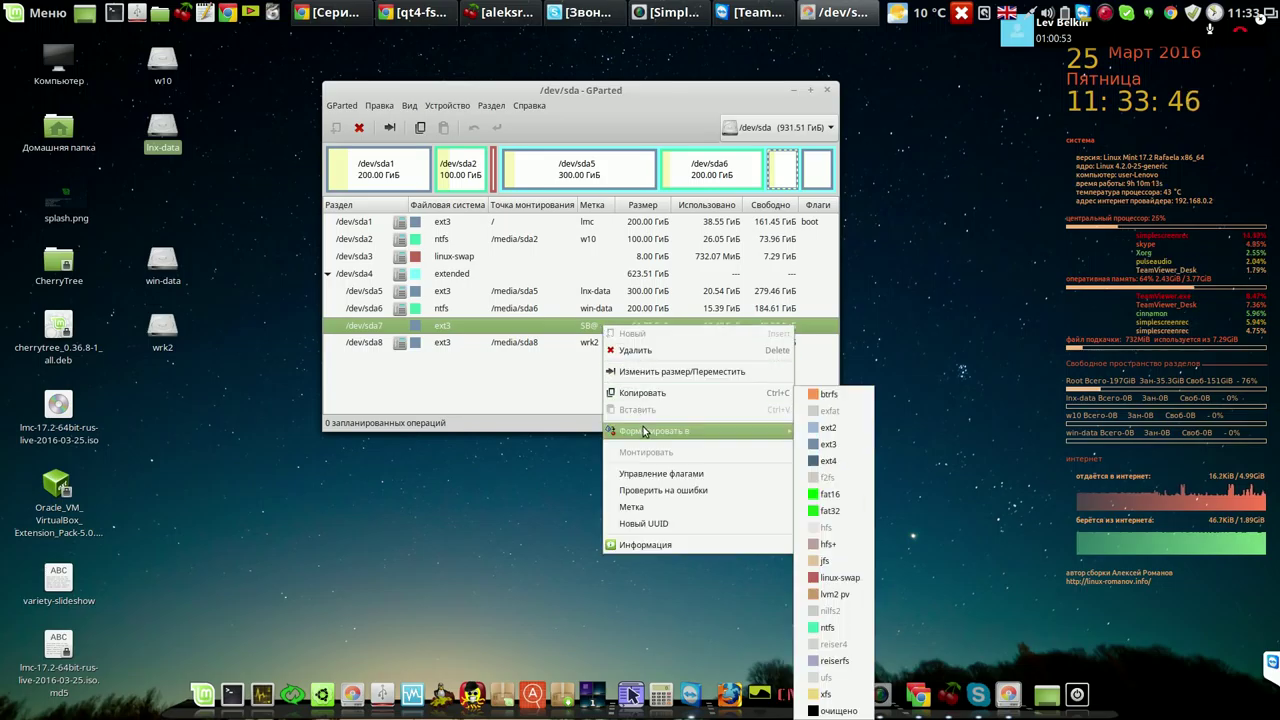
click(855, 443)
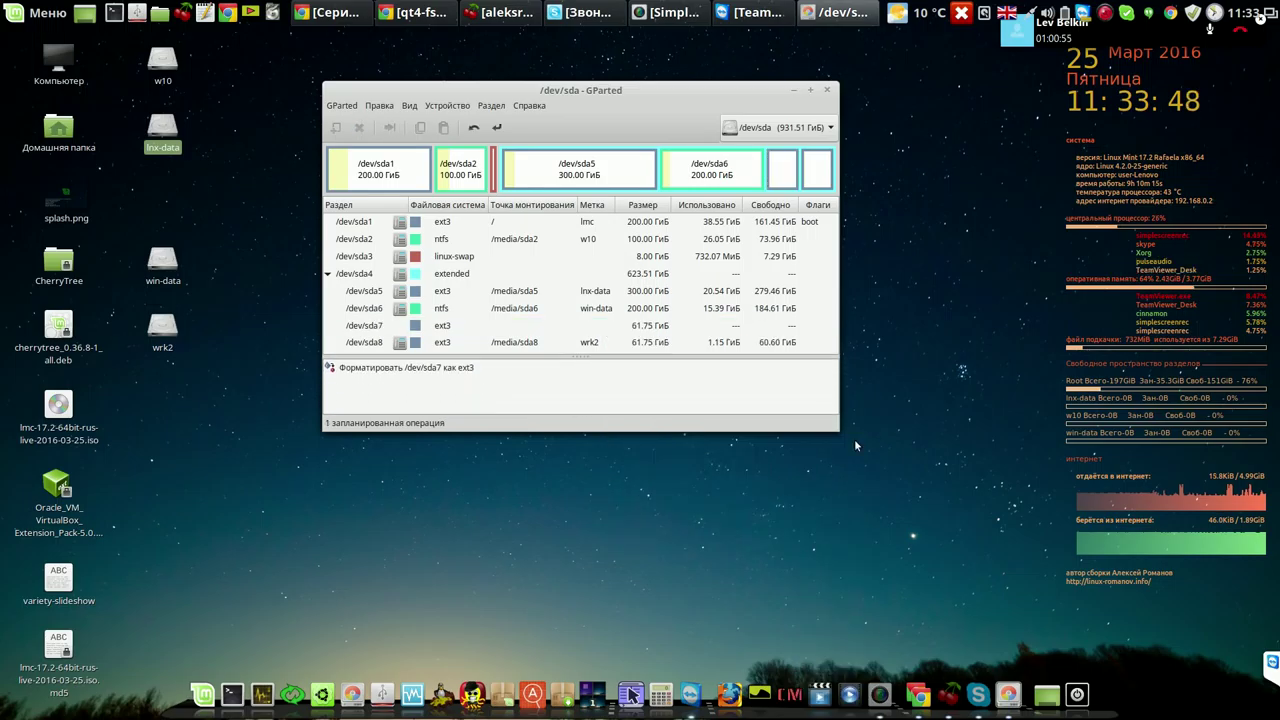
click(496, 127)
click(718, 324)
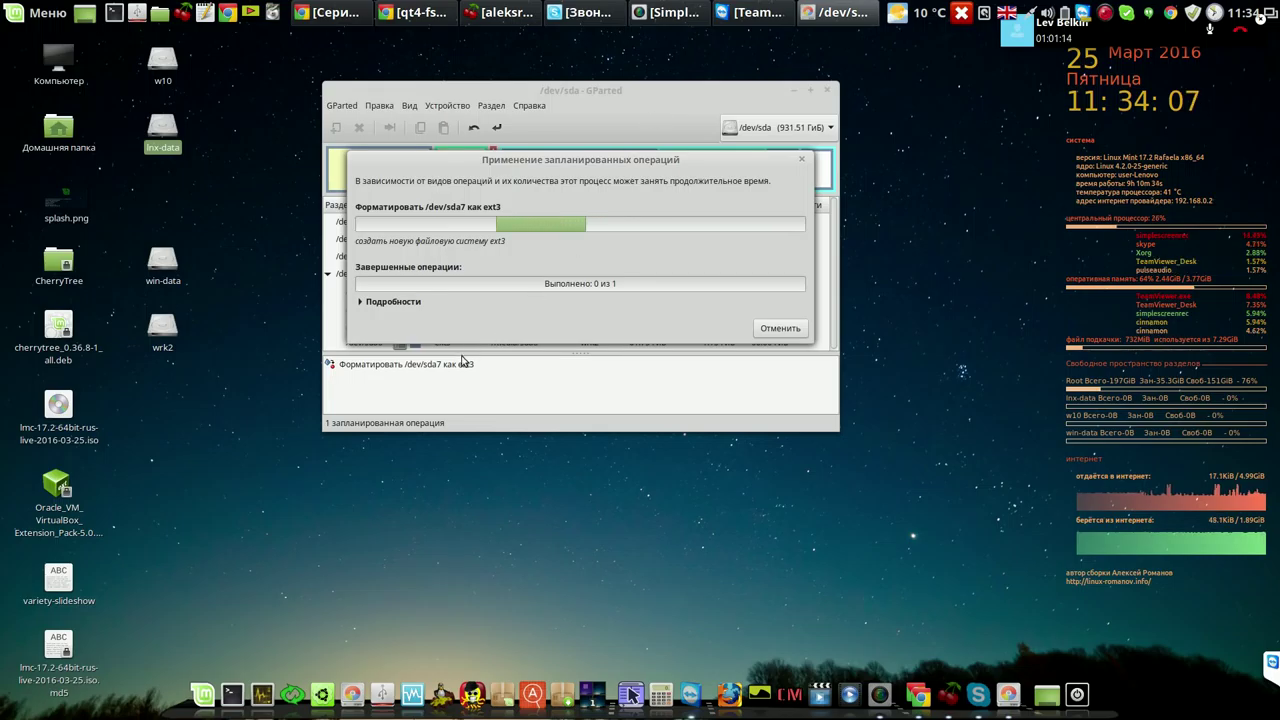
- Expand the details of the /dev/sda7 format operation down to the mkfs.ext3 output, and close the dialog
click(362, 303)
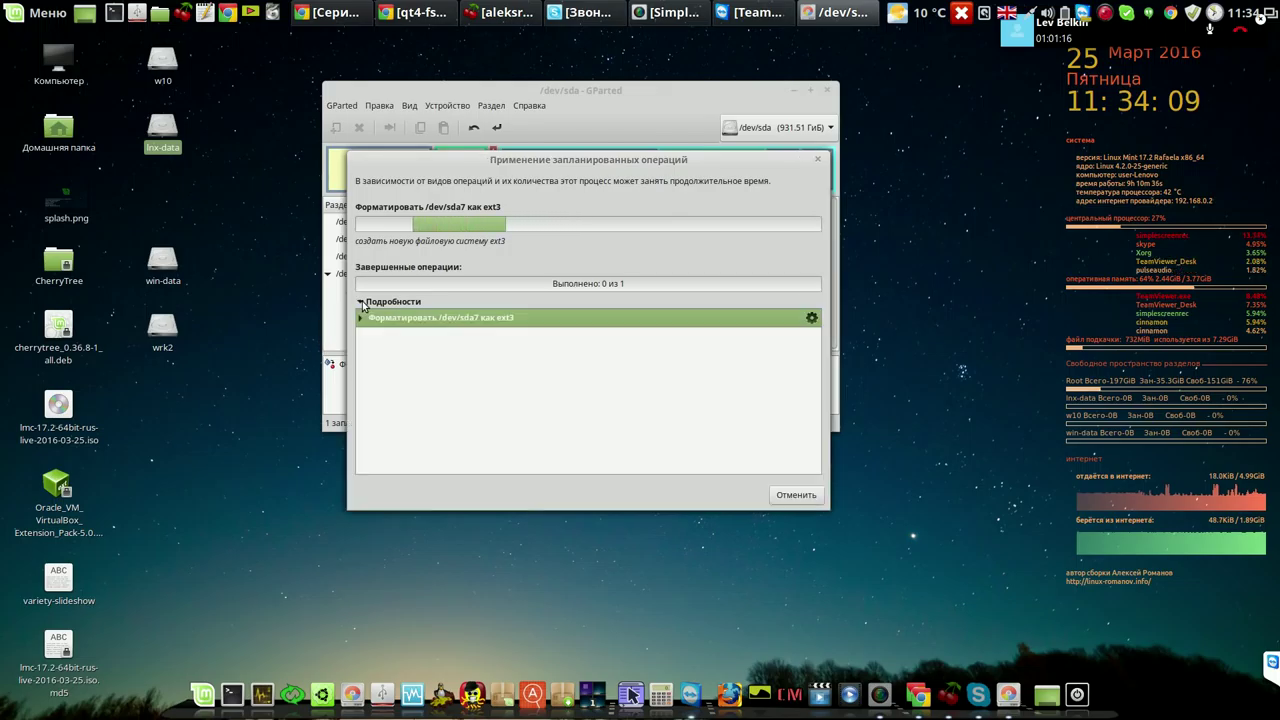
click(361, 317)
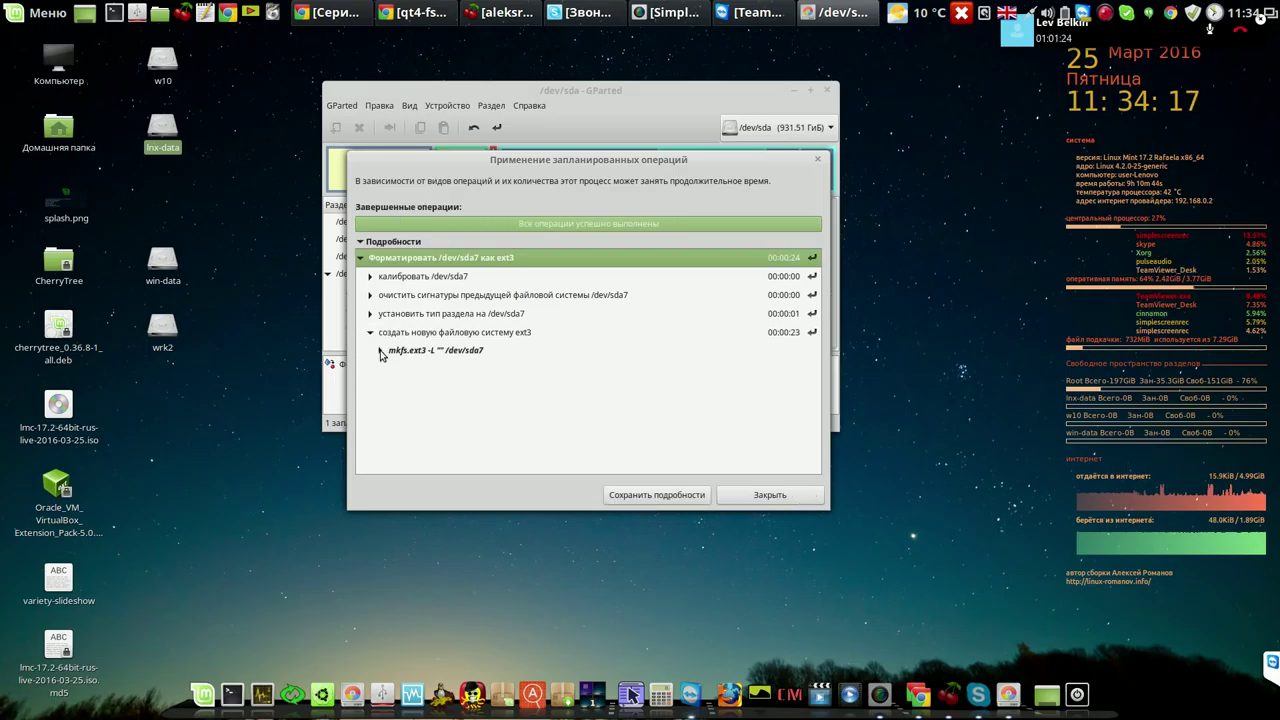
click(380, 352)
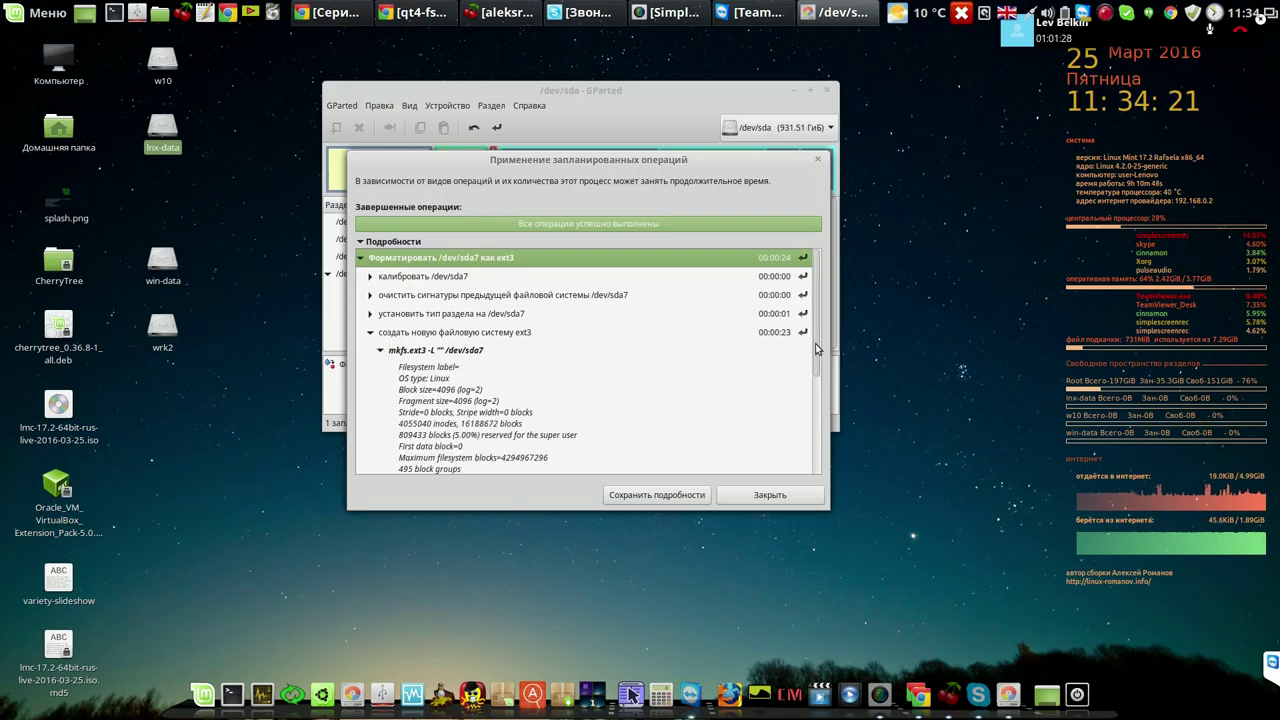
click(787, 495)
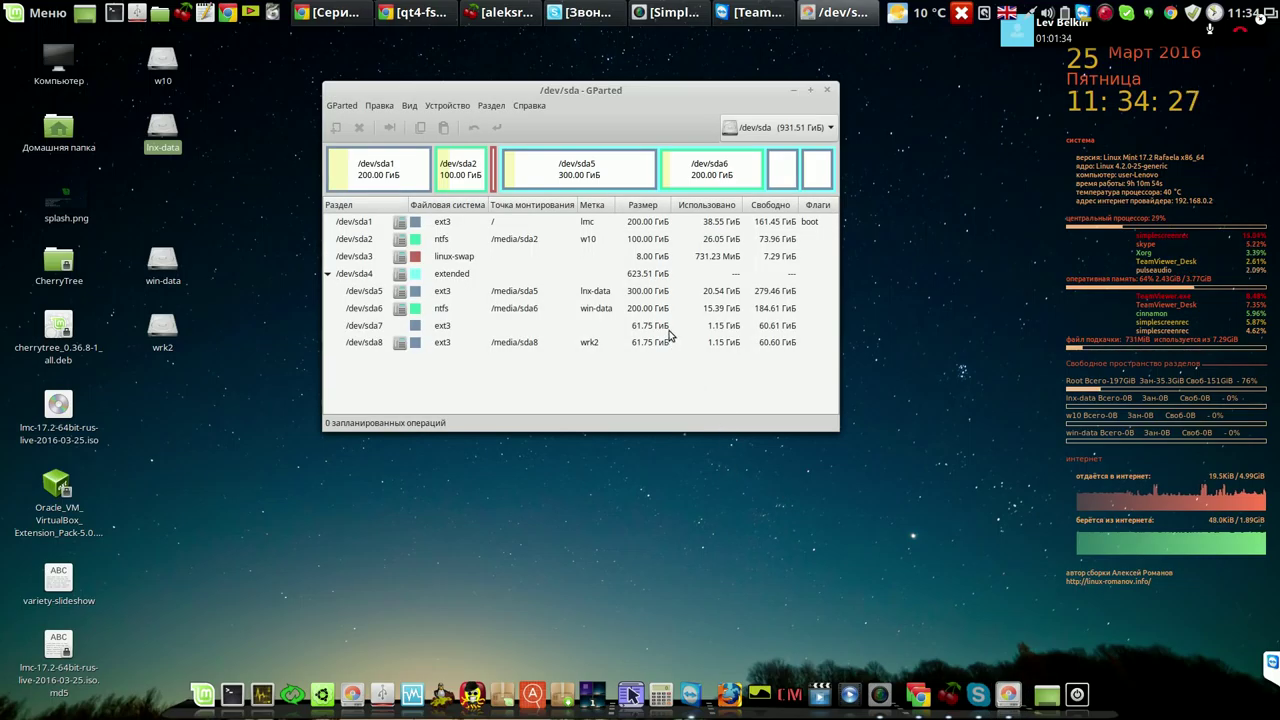
- Compare the sizes and usage of /dev/sda7 and /dev/sda5 in GParted's partition list, and minimize GParted
click(669, 330)
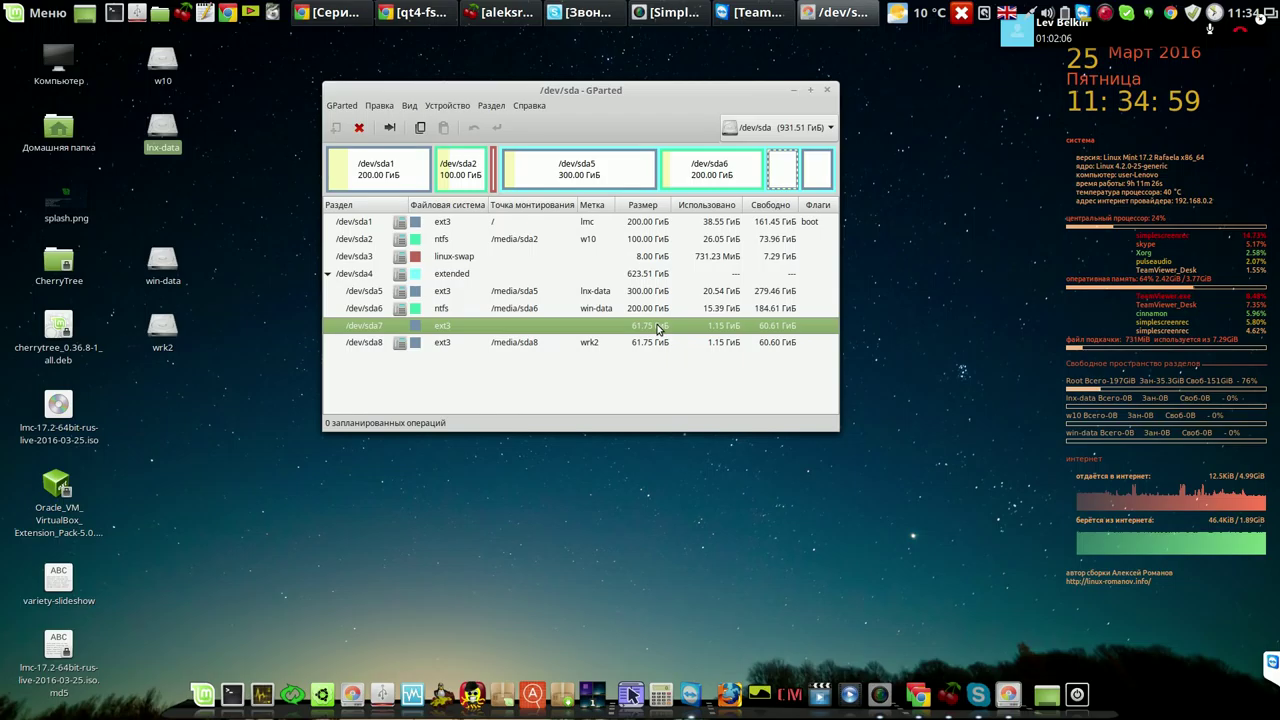
click(650, 291)
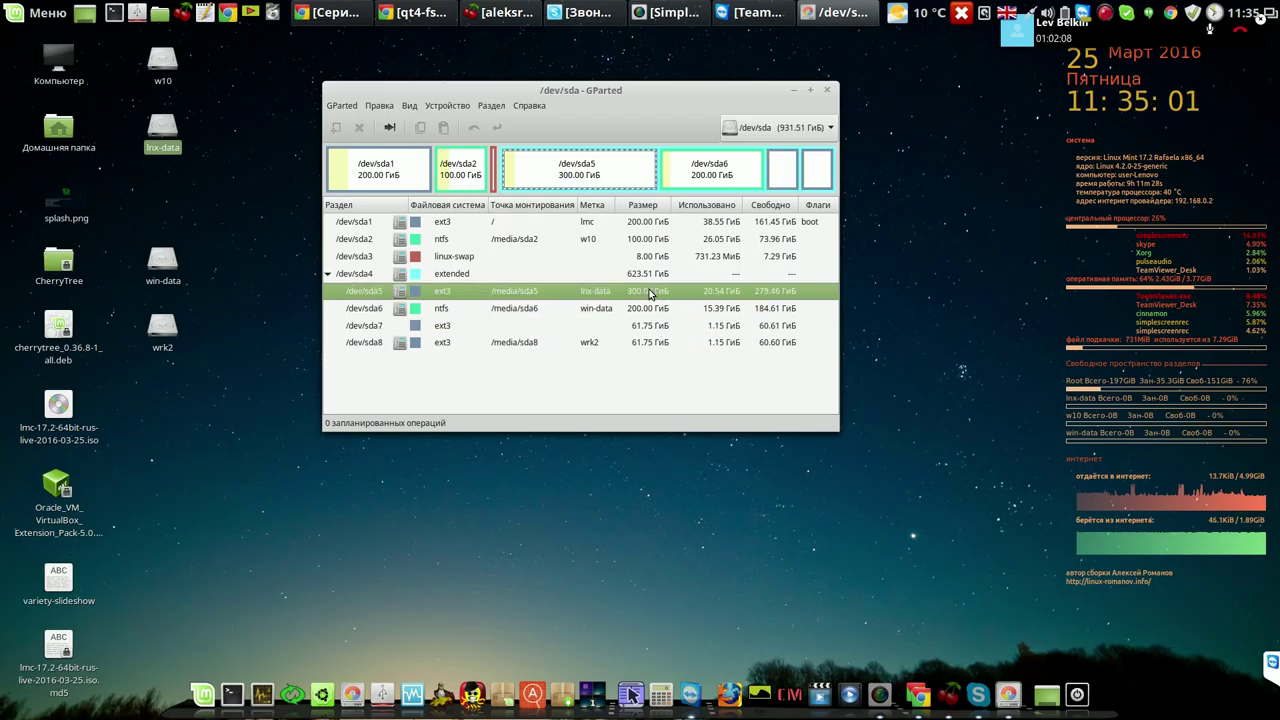
click(652, 326)
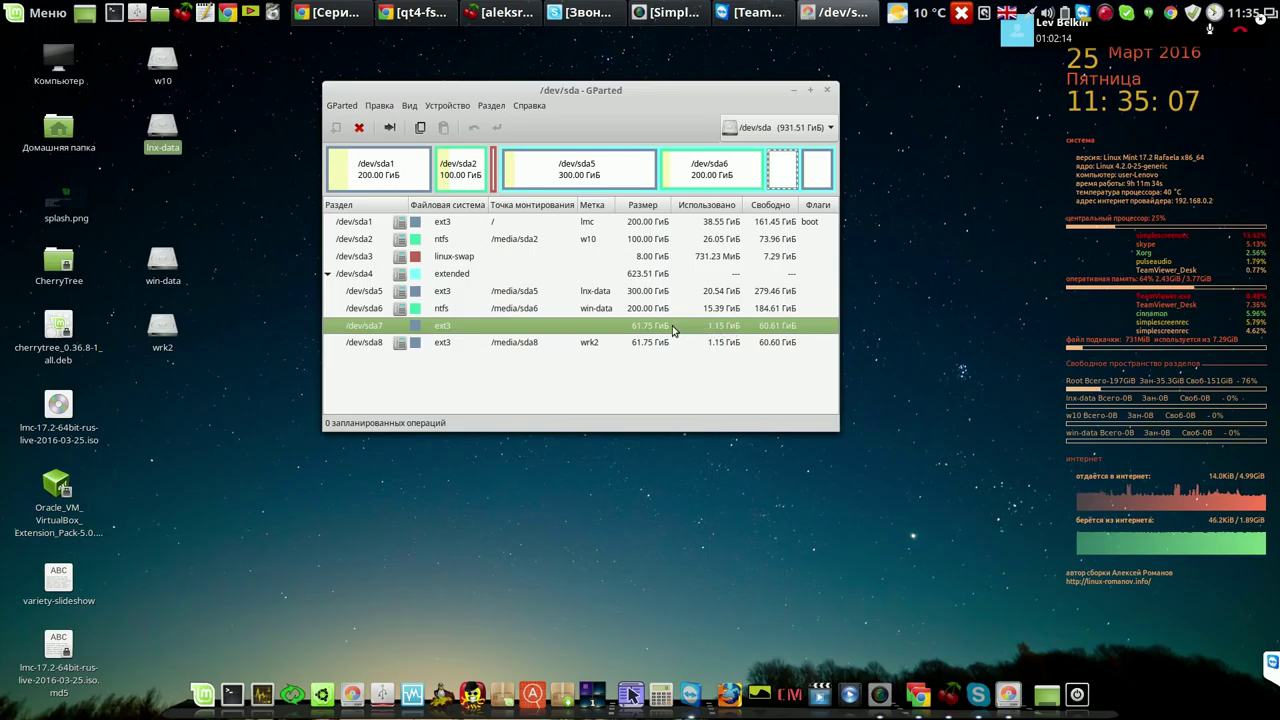
click(795, 92)
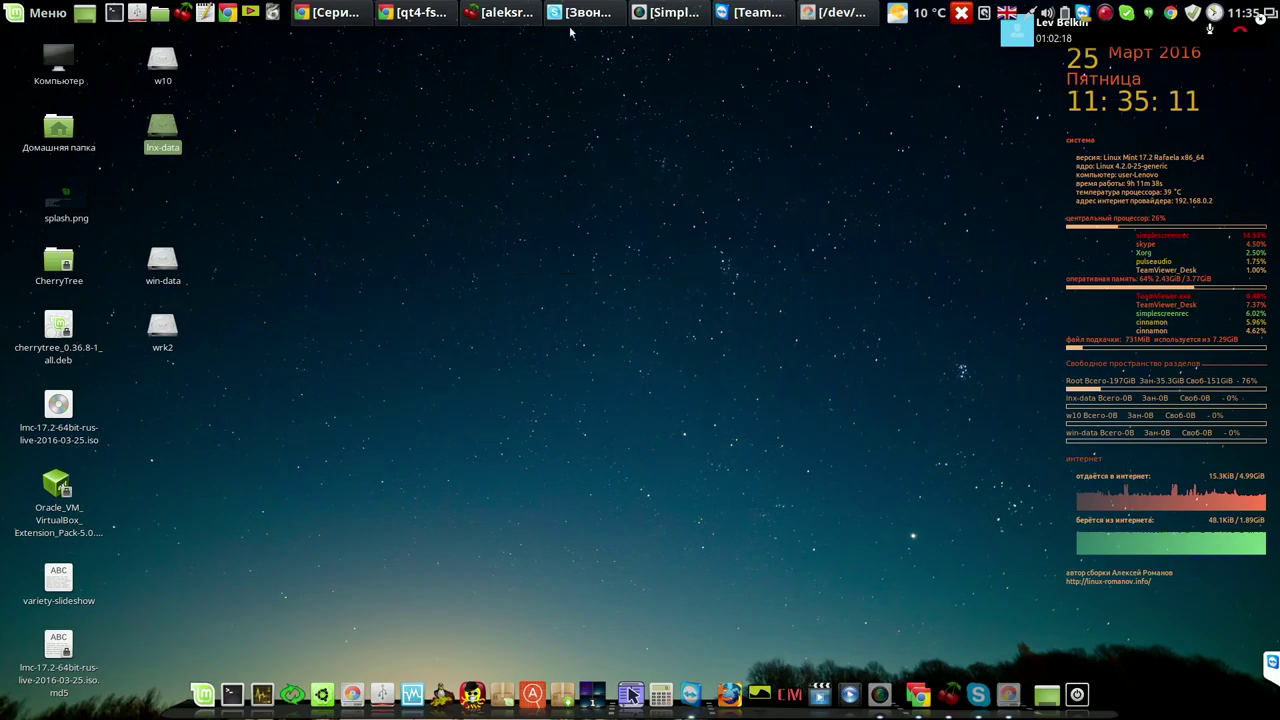
- Launch qt4-fsarchiver, authorizing it with the administrator password
click(34, 14)
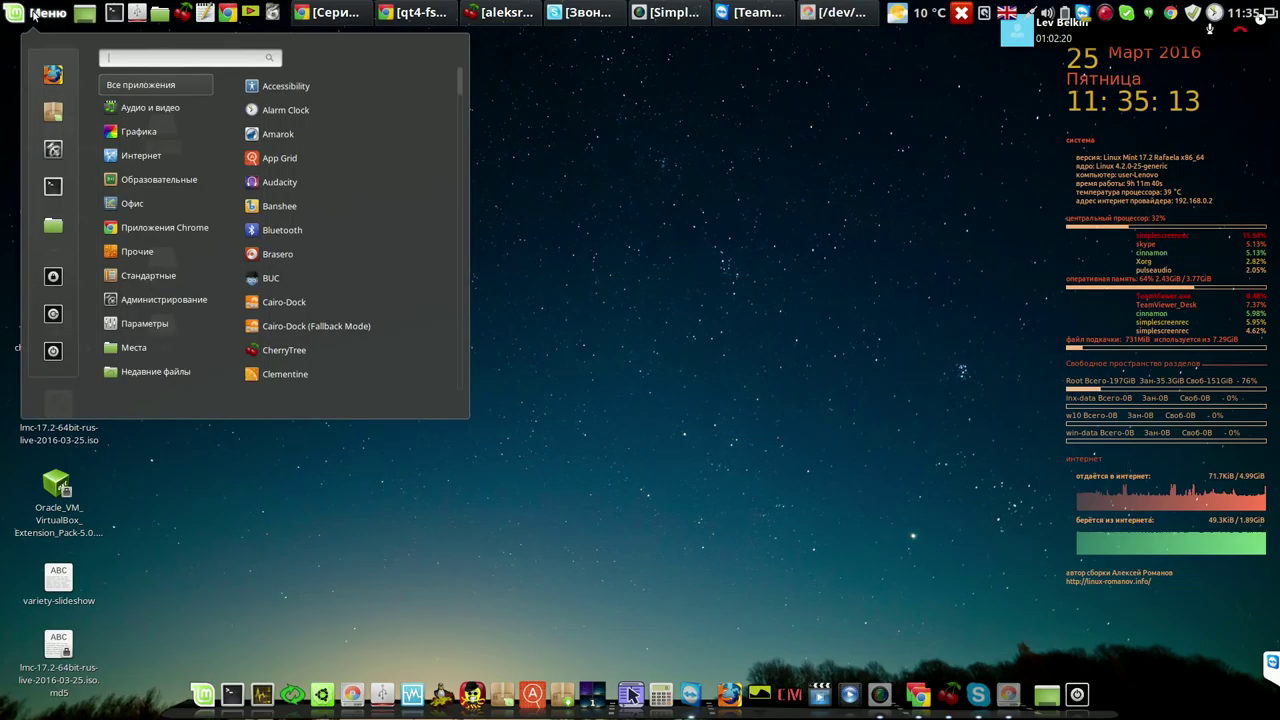
click(627, 148)
click(270, 12)
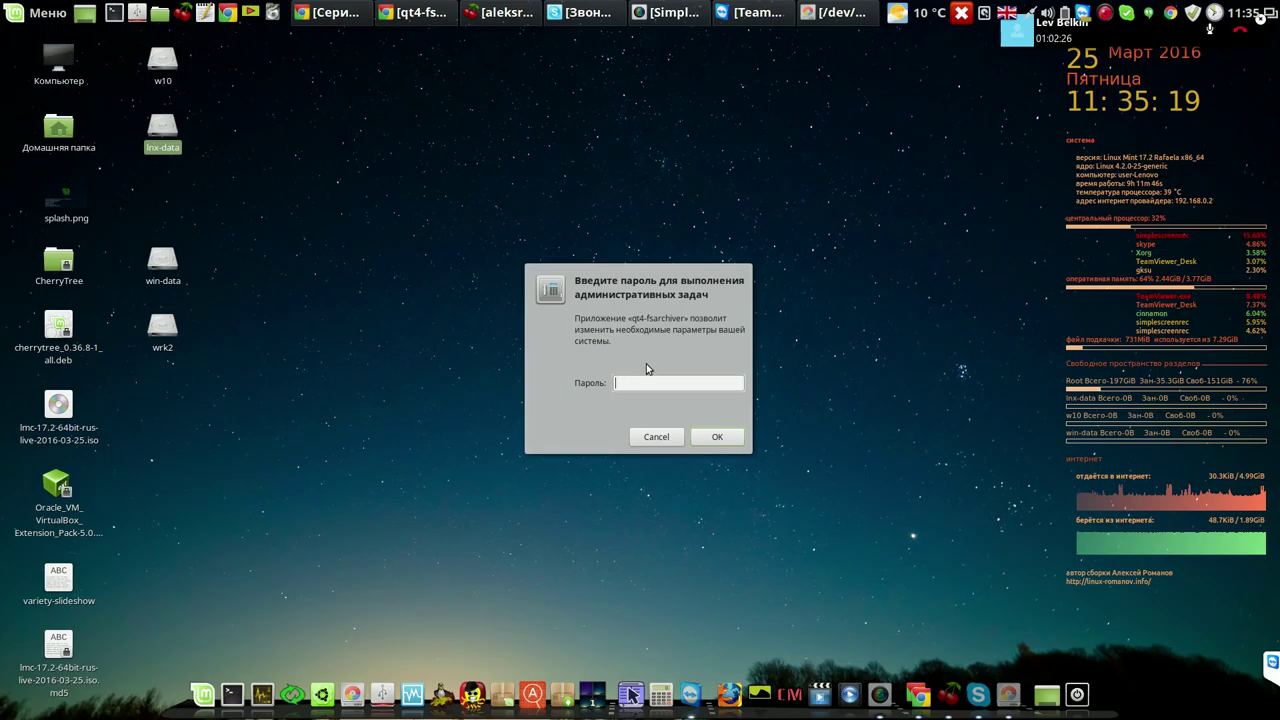
text(•)
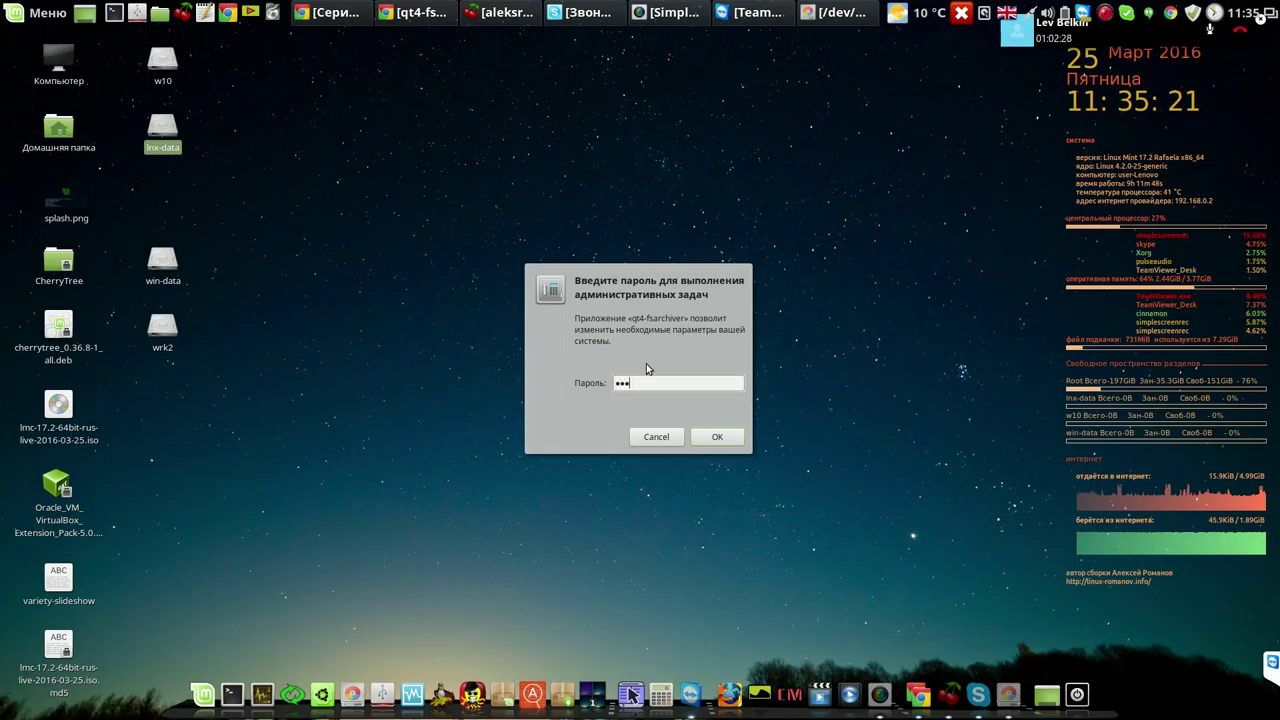
key(Return)
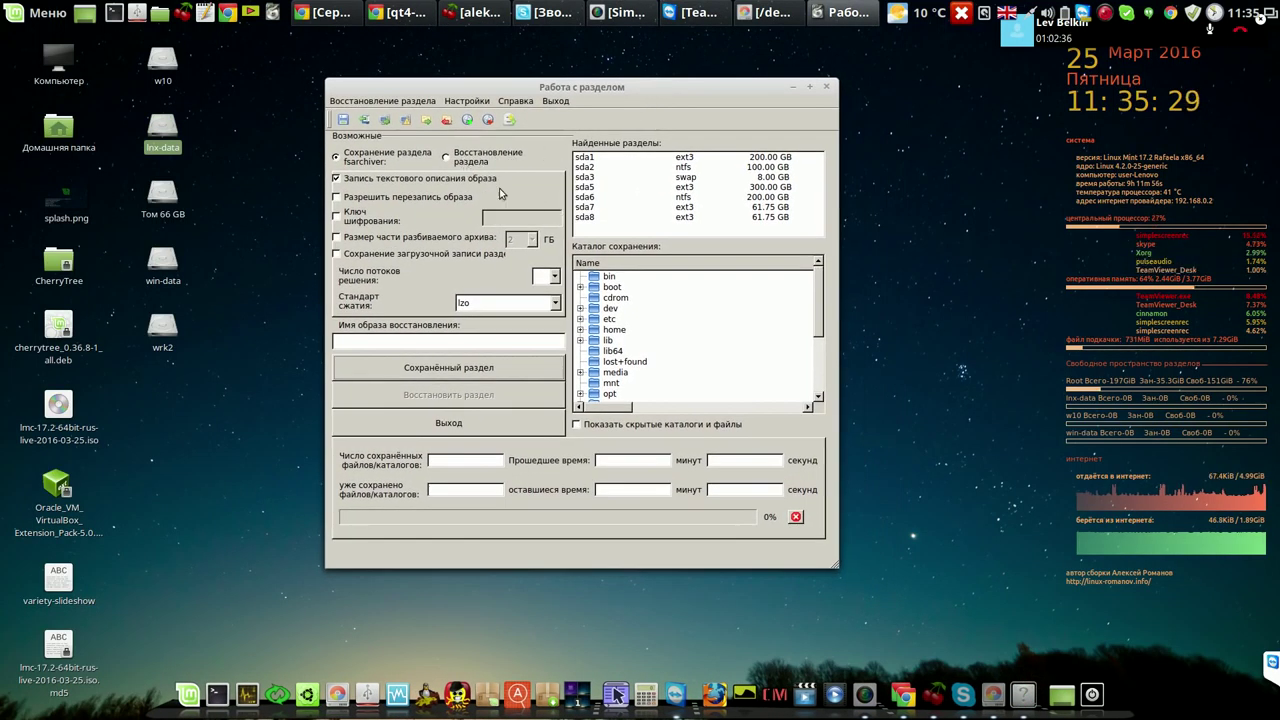
- Switch to partition restore mode and select lmc-new-25-3-2016.fsa in /media/sda5/Backups as the image file
click(447, 159)
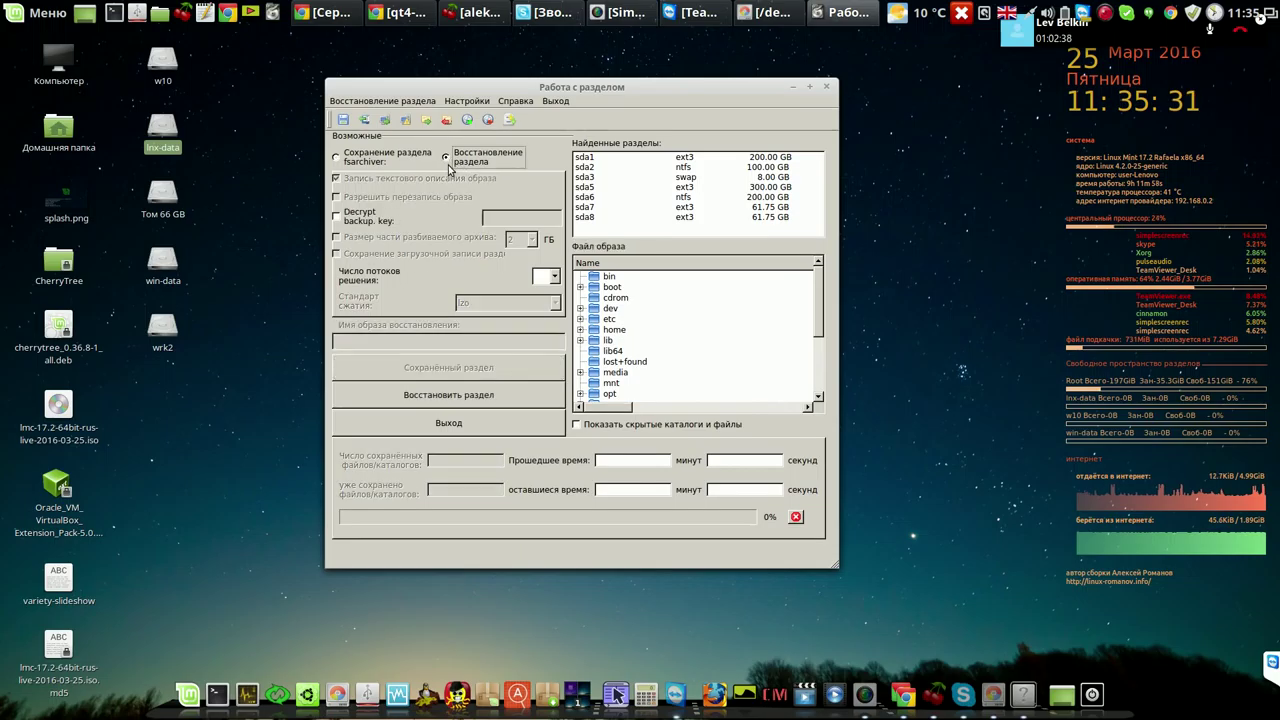
click(581, 373)
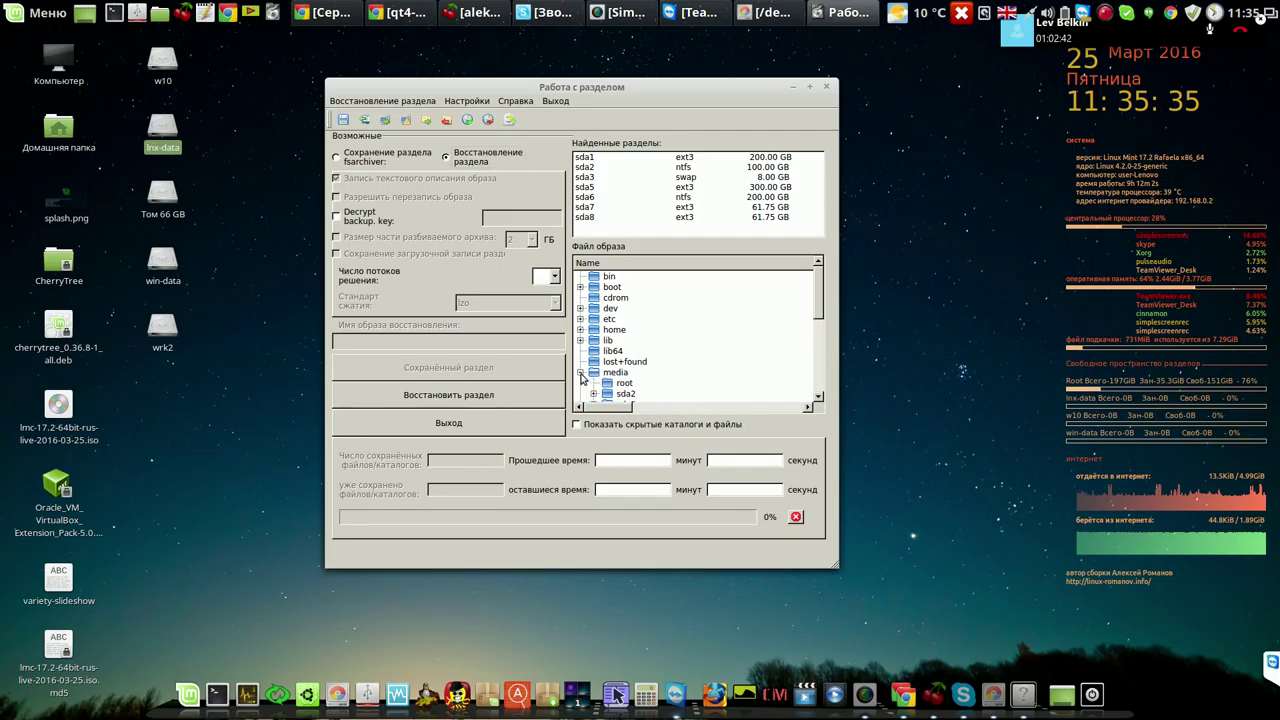
drag(820, 305, 818, 323)
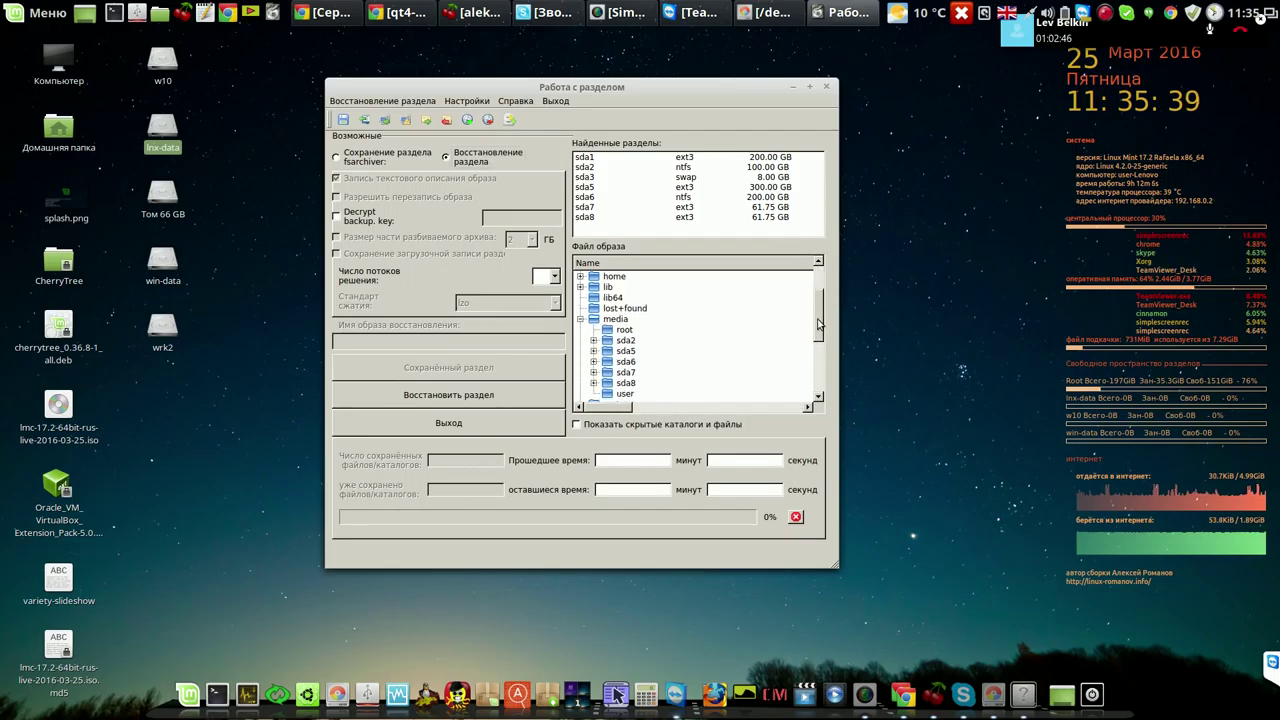
click(767, 13)
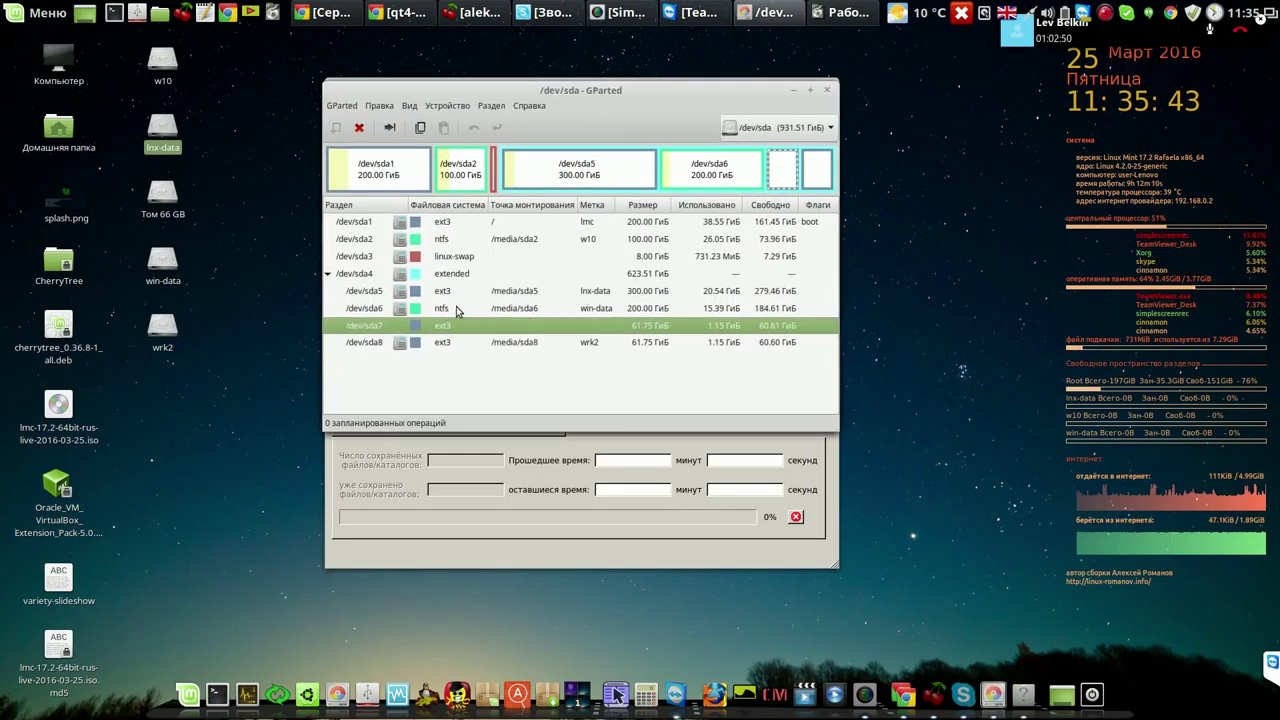
click(793, 91)
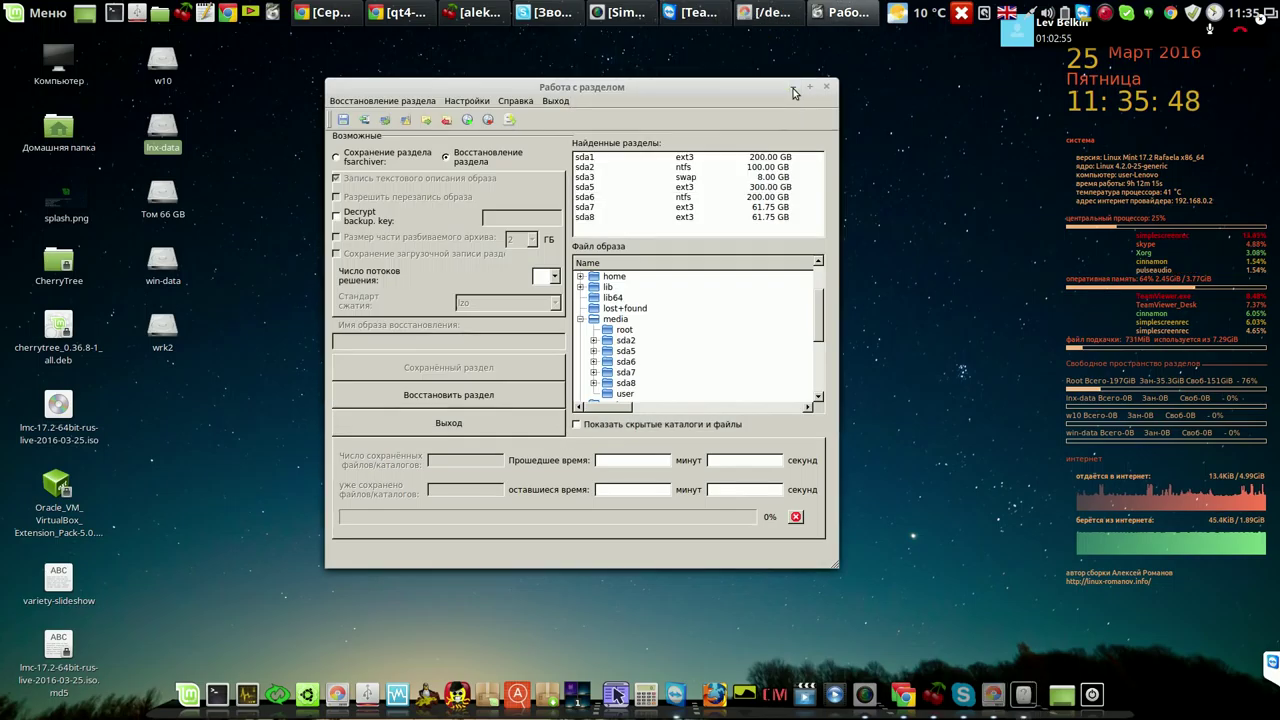
click(594, 351)
click(607, 362)
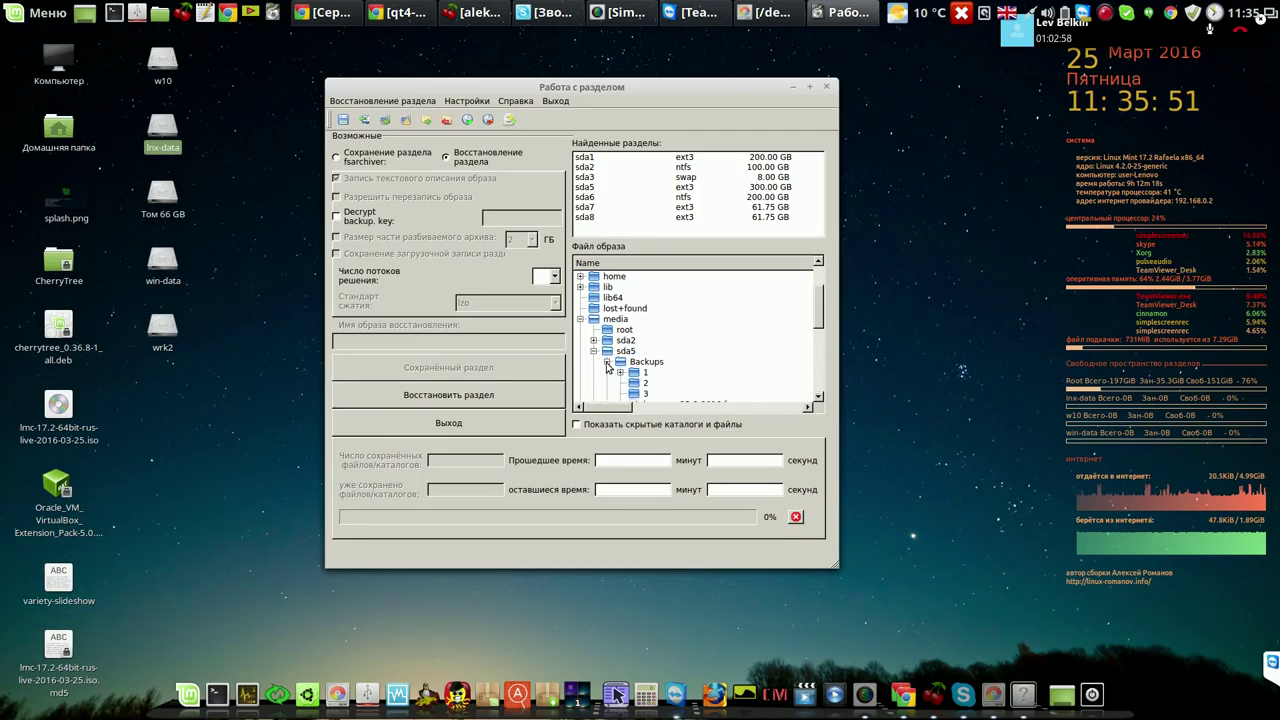
scroll(820, 308, down, 2)
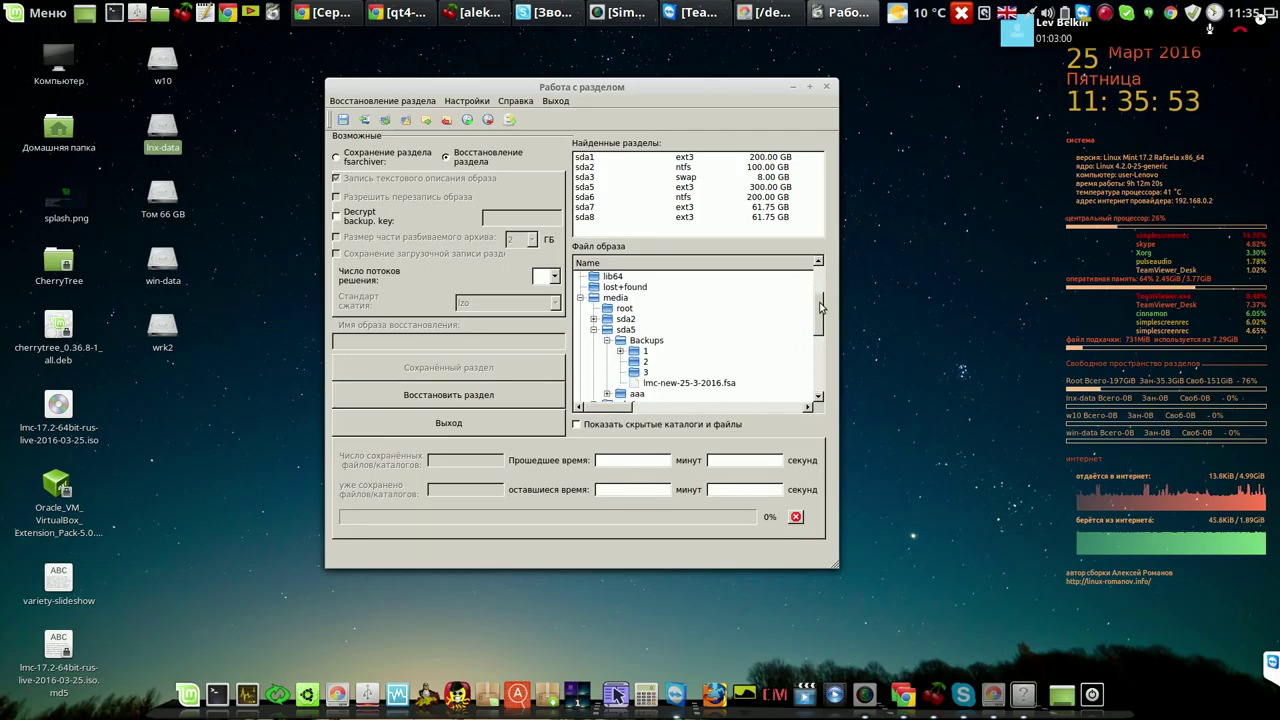
click(700, 386)
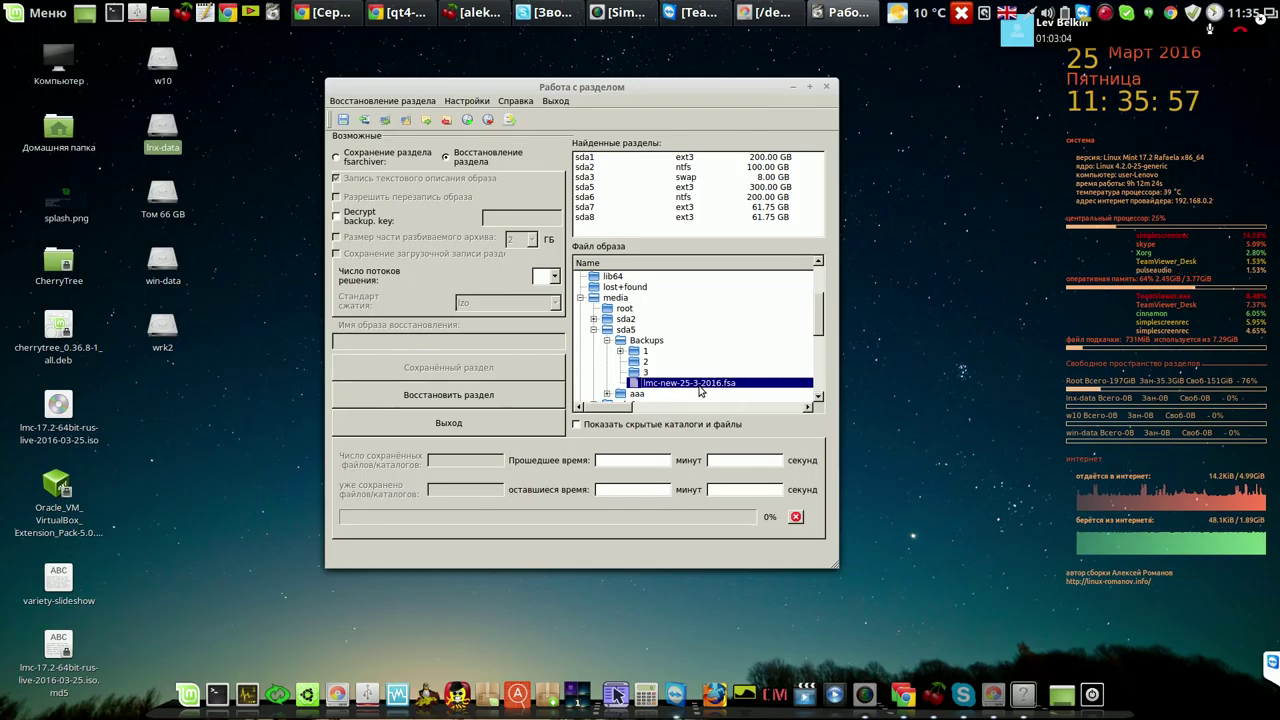
- Select sda7 as the partition to restore and set the number of threads to 2
click(596, 208)
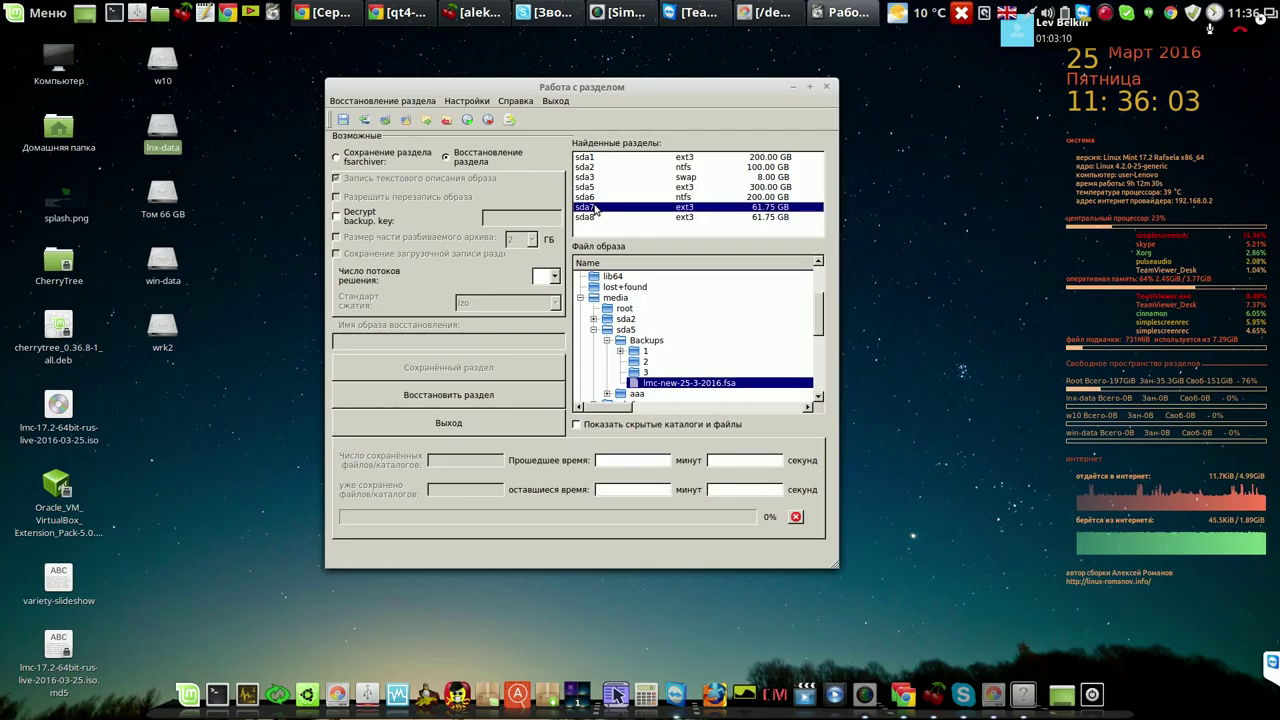
click(554, 278)
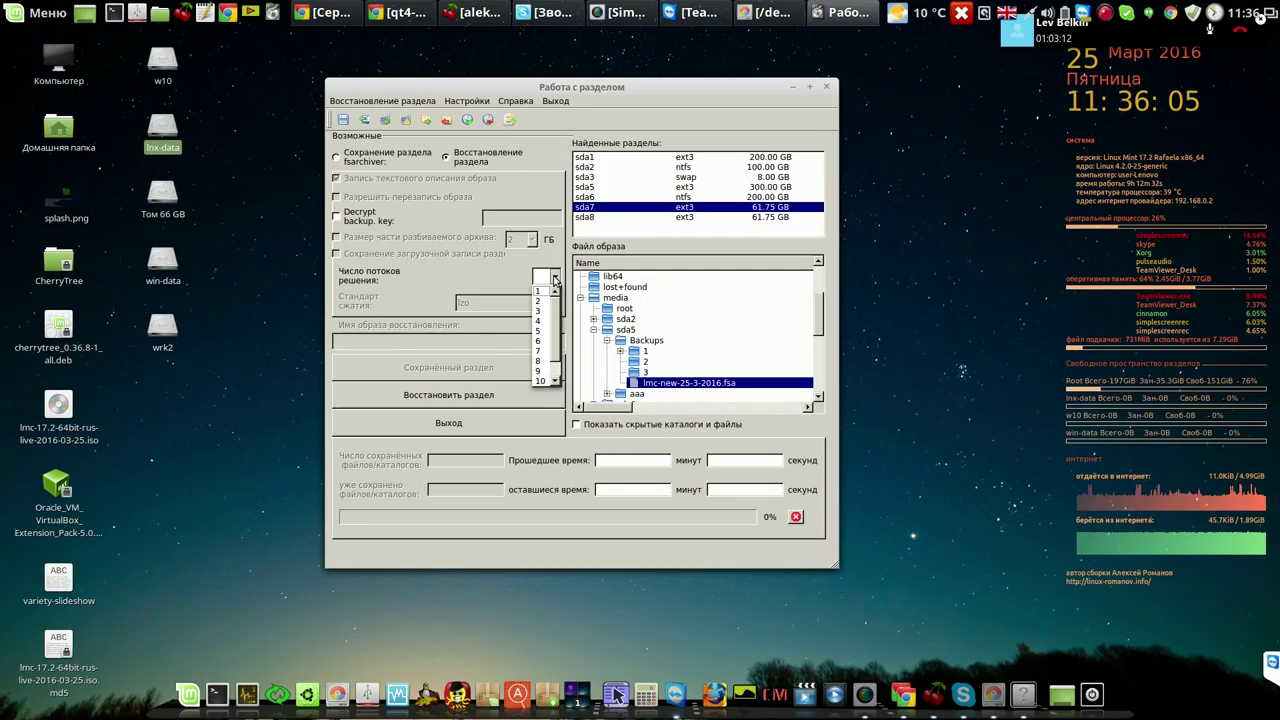
click(548, 301)
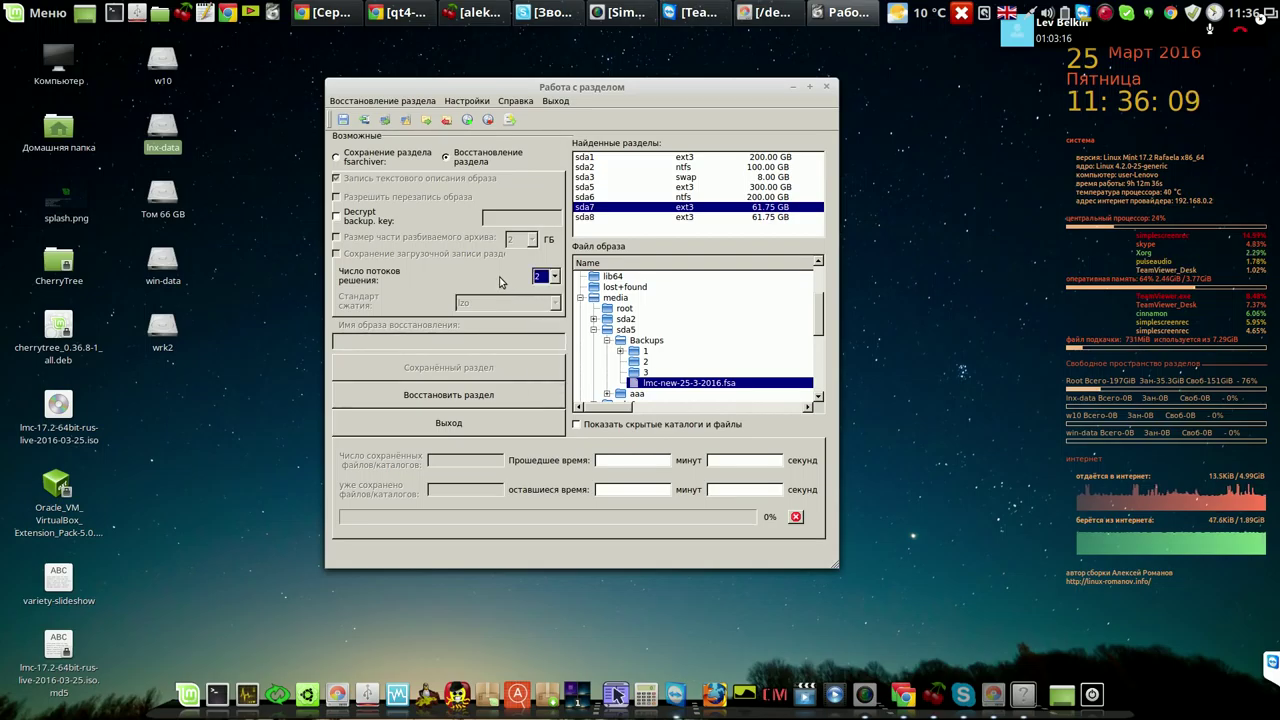
- Start restoring sda7 from the selected image, confirming the parameters and accepting restoration of the partition boot record (PBR)
click(465, 401)
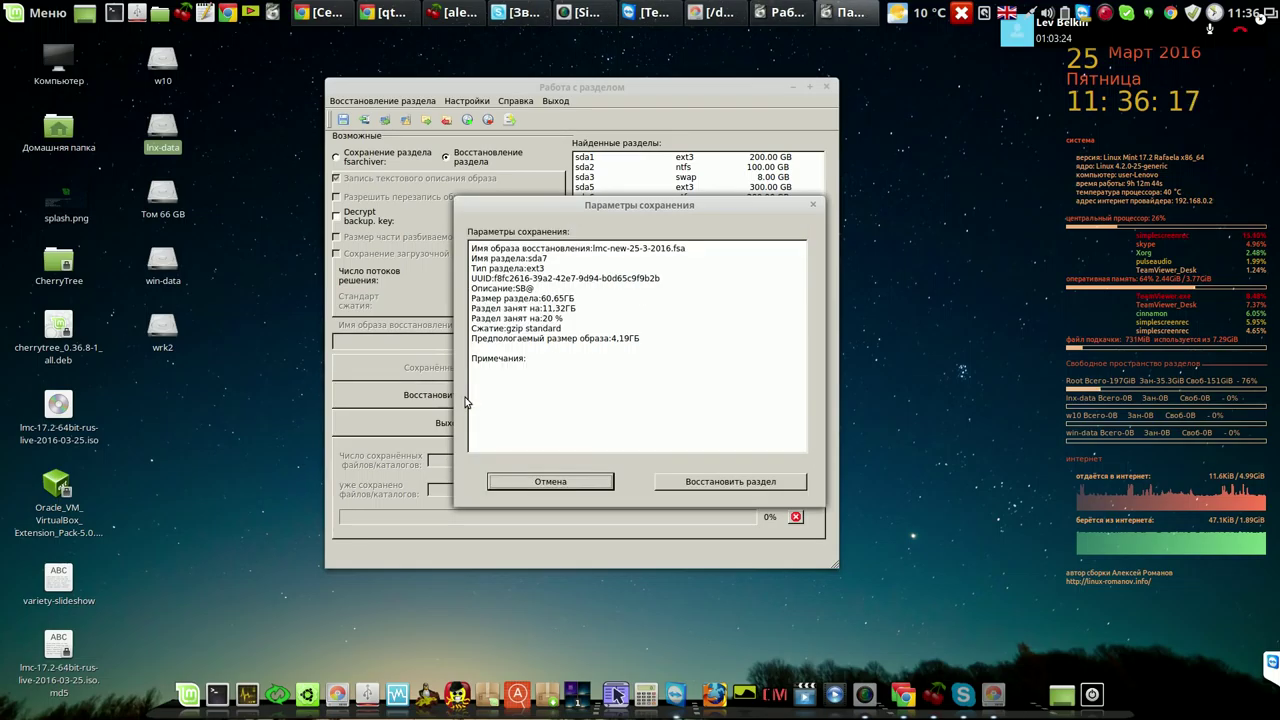
click(716, 484)
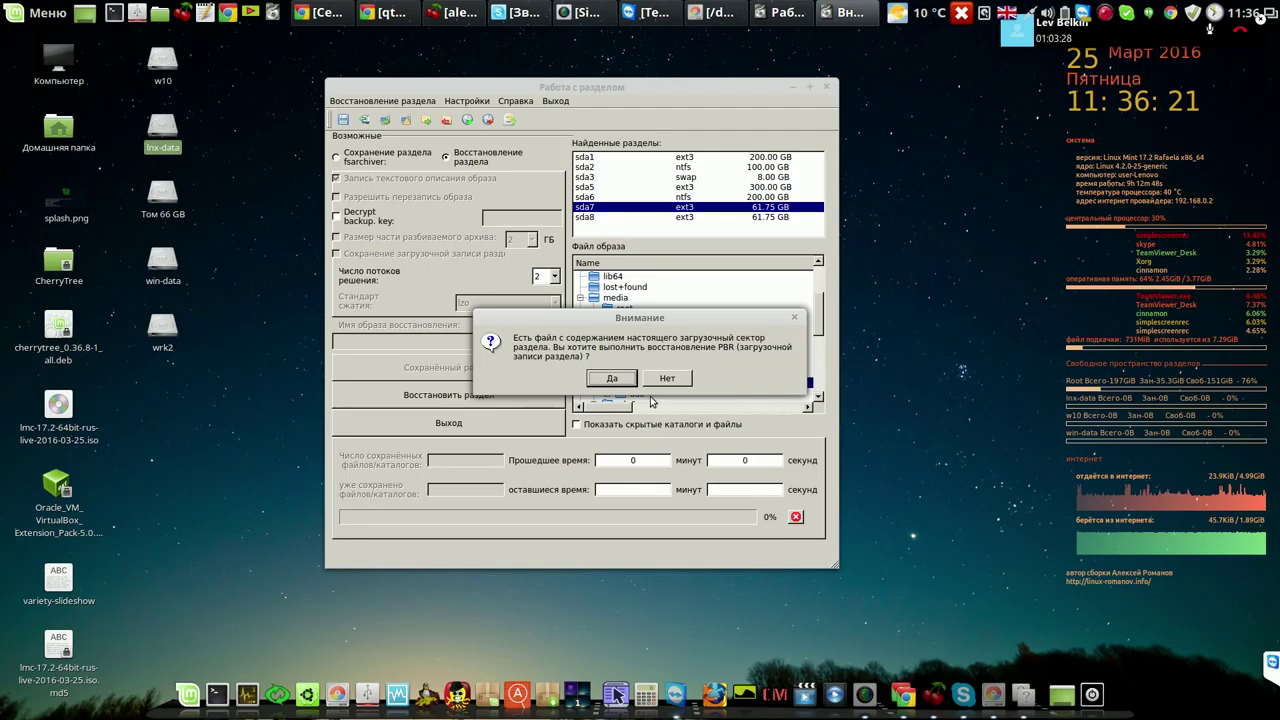
click(612, 379)
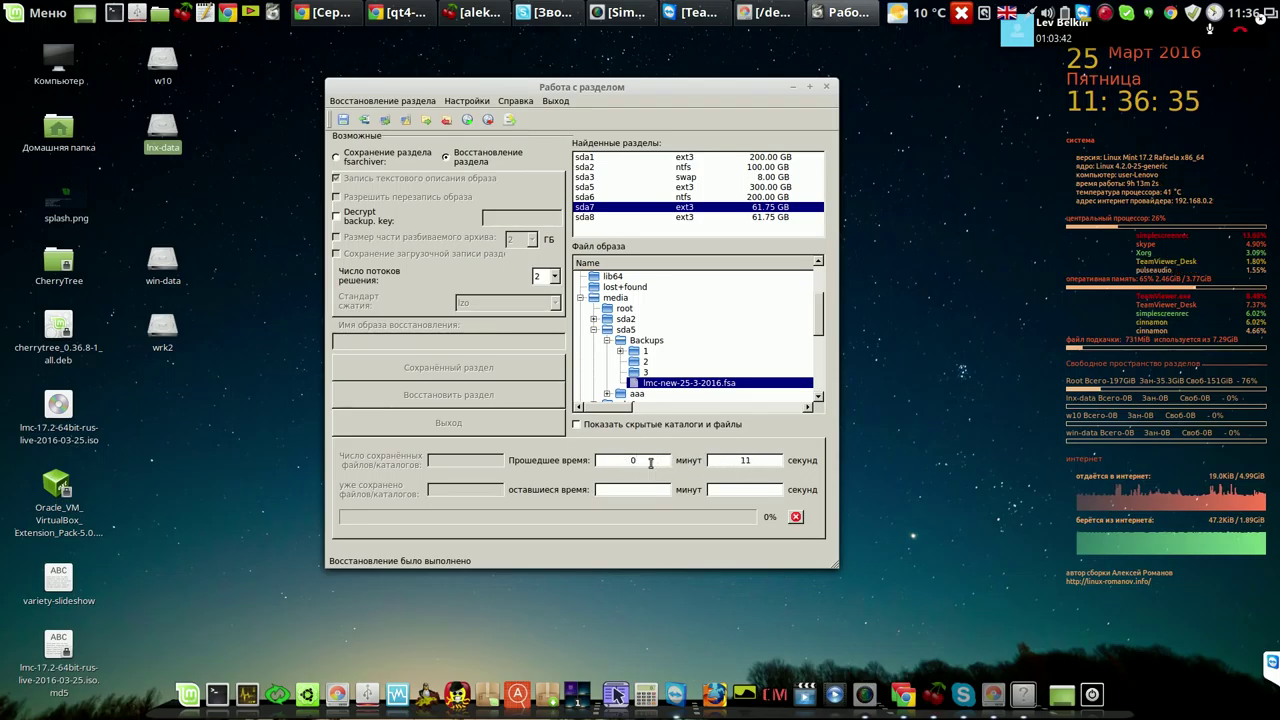
drag(691, 86, 619, 59)
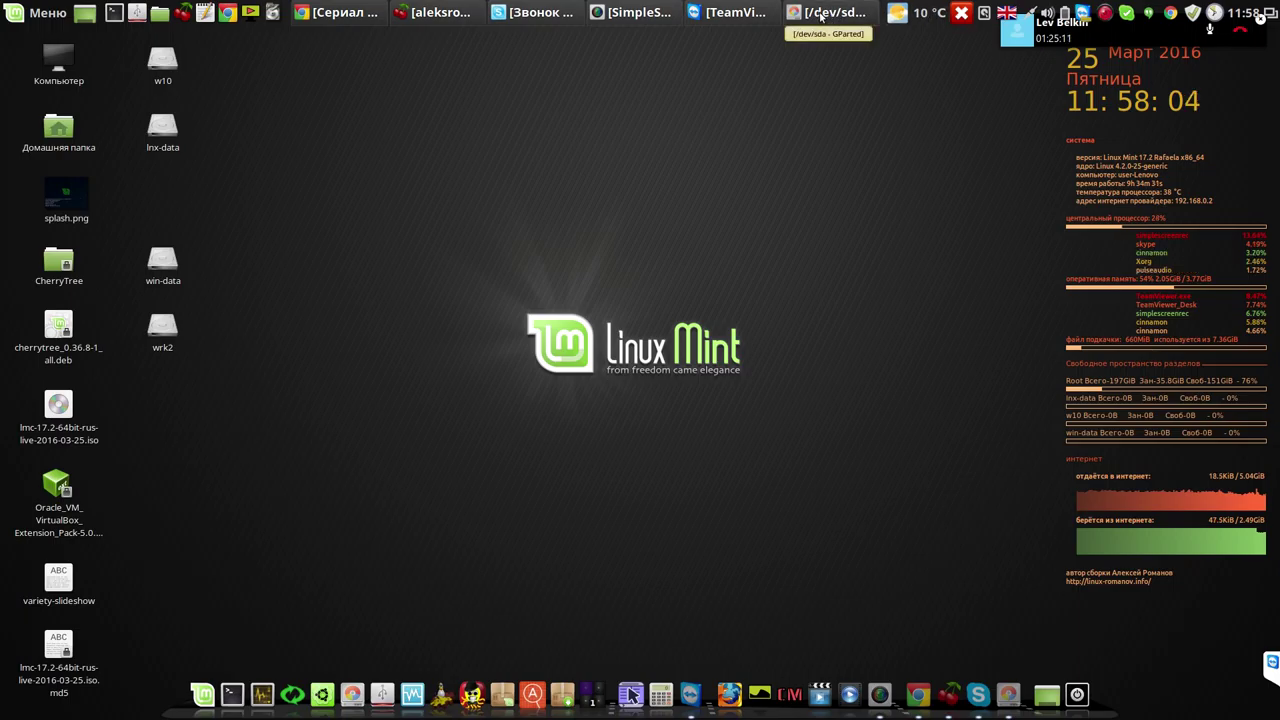
- Switch to Skype, end the ongoing video call and close its window
click(546, 14)
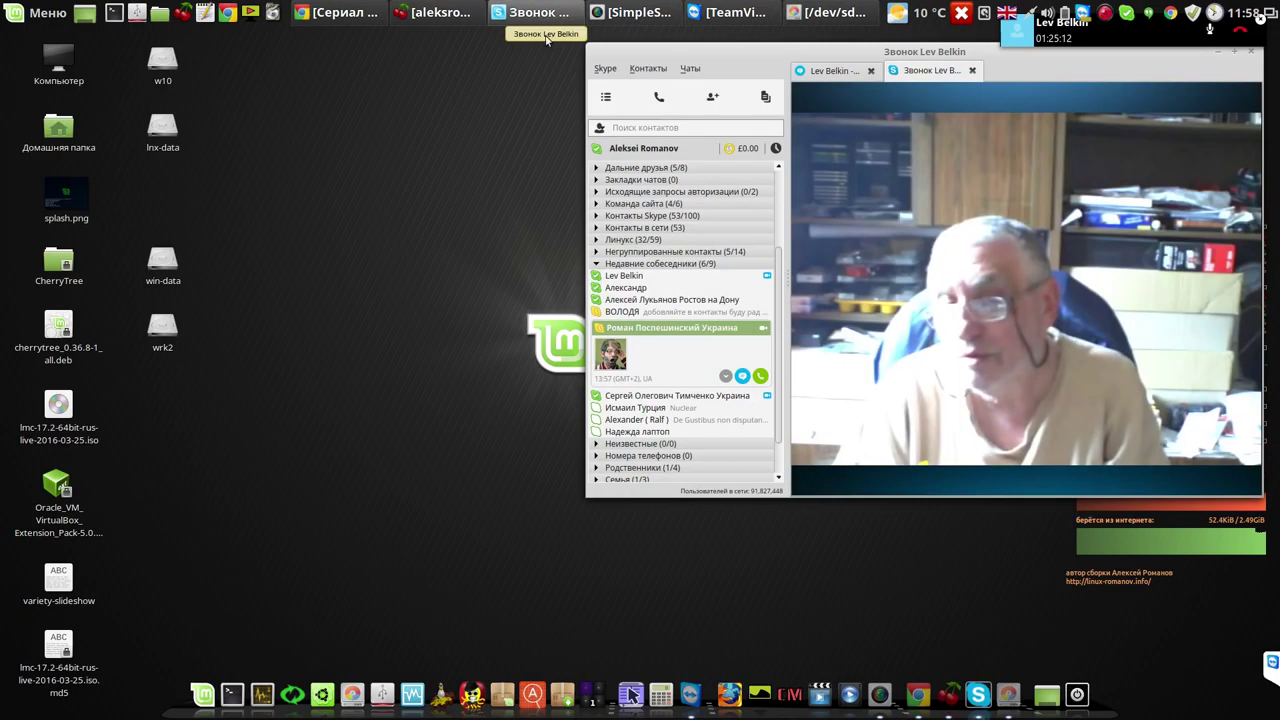
drag(1005, 57, 734, 71)
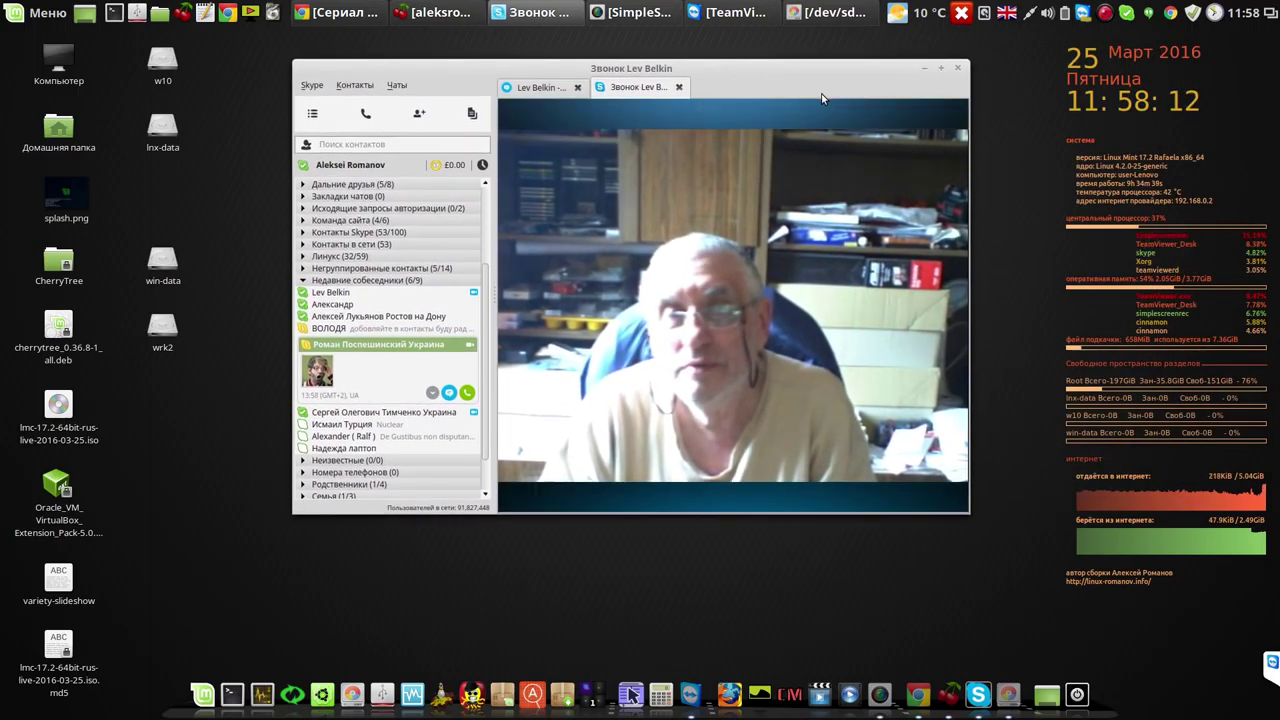
mouse_move(836, 484)
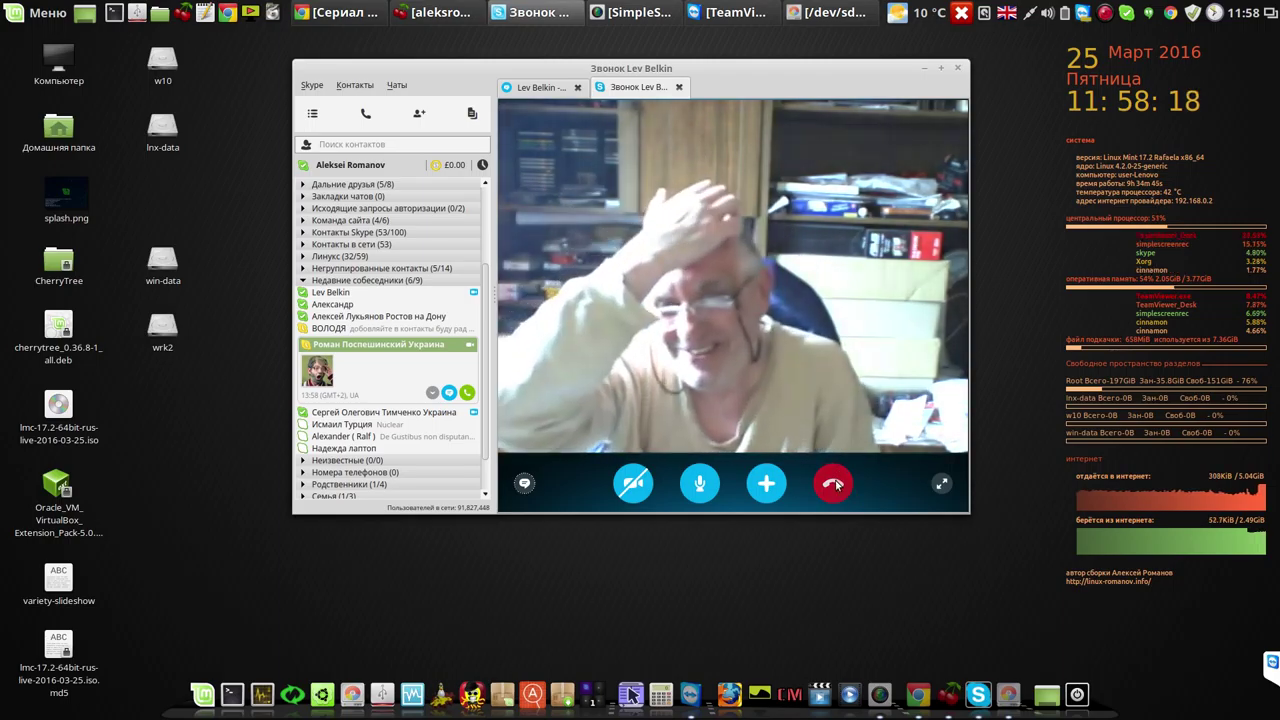
click(836, 484)
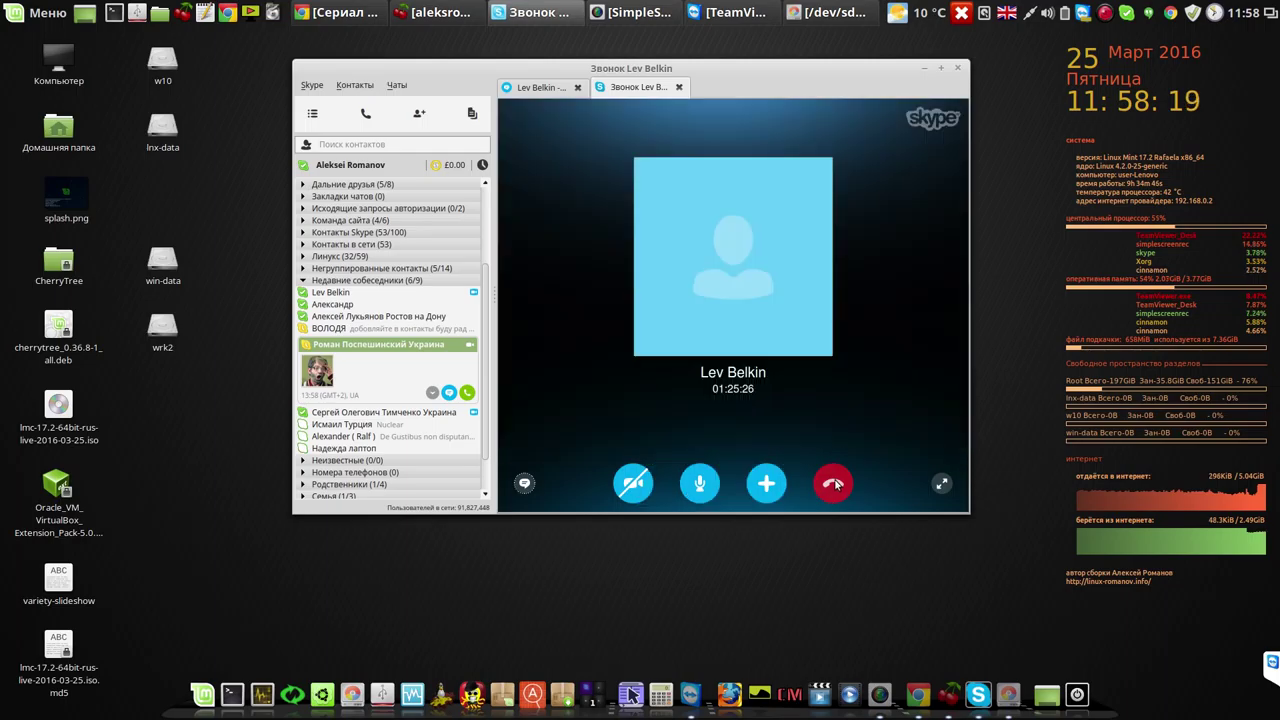
click(957, 68)
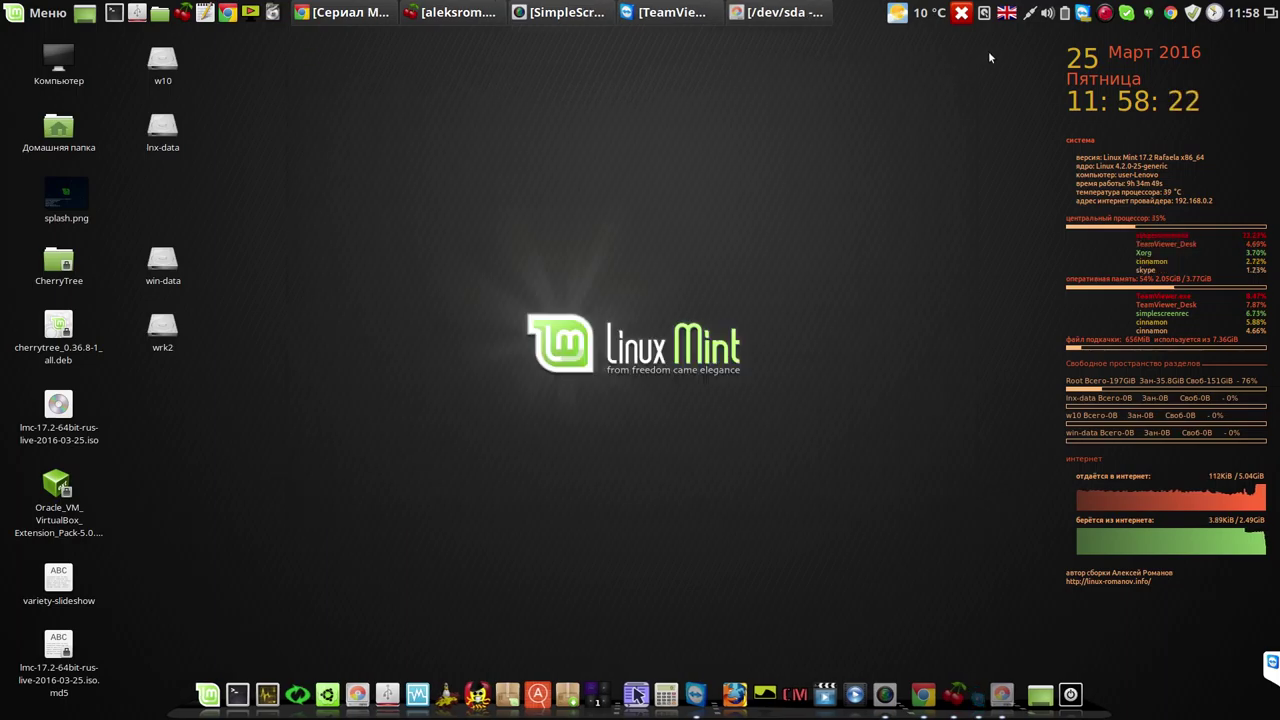
- Switch to the TeamViewer remote control window
click(698, 14)
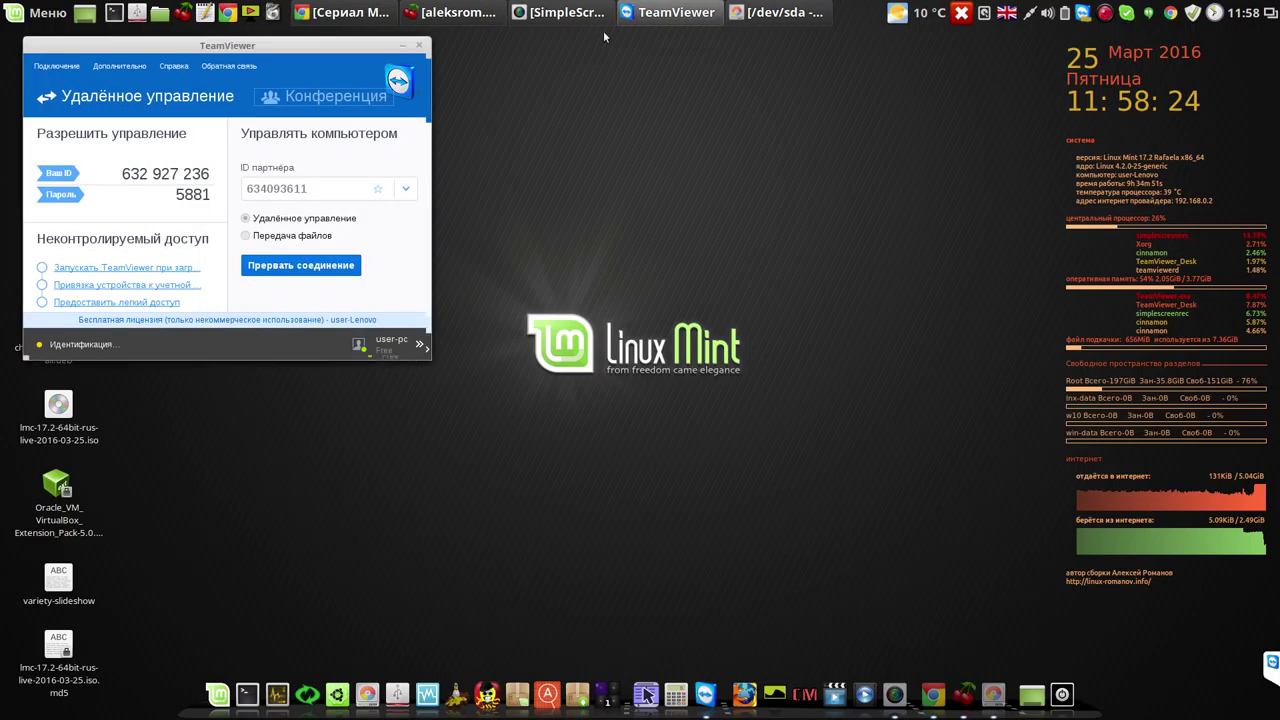